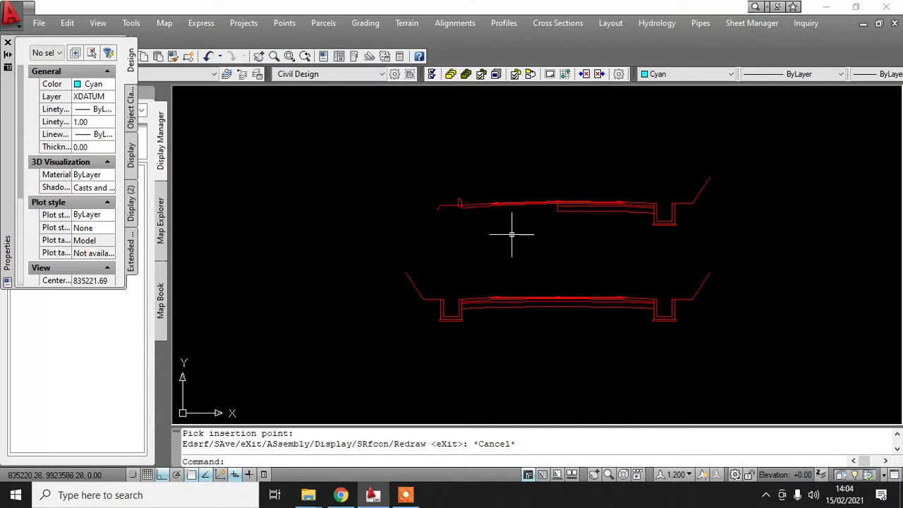
Examine the two typical road cross sections, including their pavement layers, side ditches and slope lines.
scroll(416, 235, "down", 4)
scroll(484, 247, "up", 3)
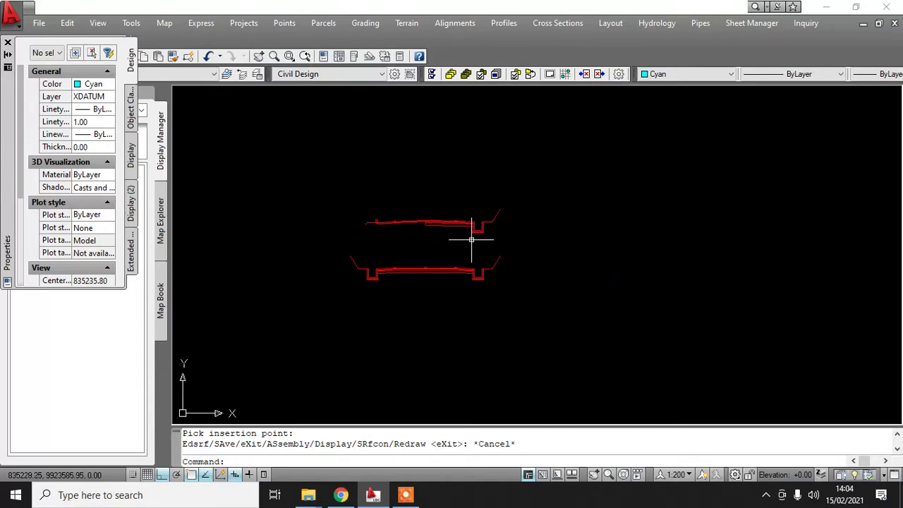
middle_click_drag(476, 242, 520, 242)
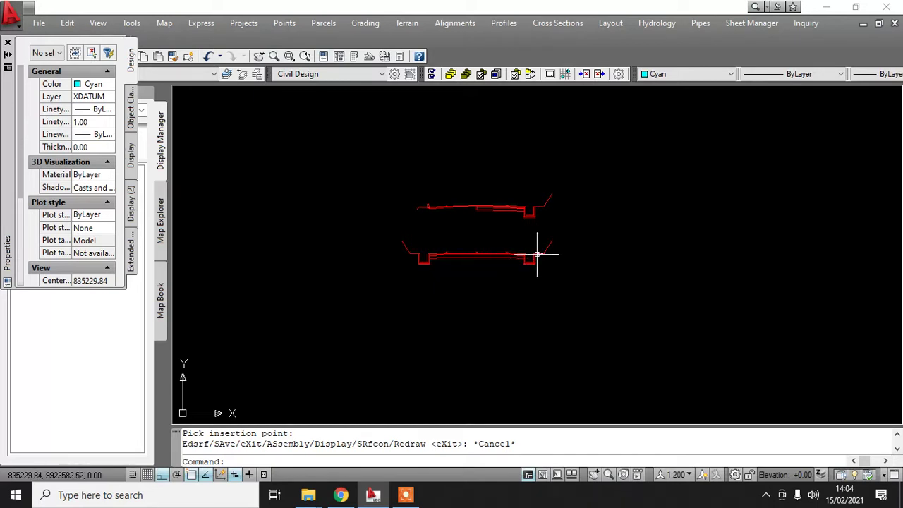
middle_click_drag(463, 242, 464, 269)
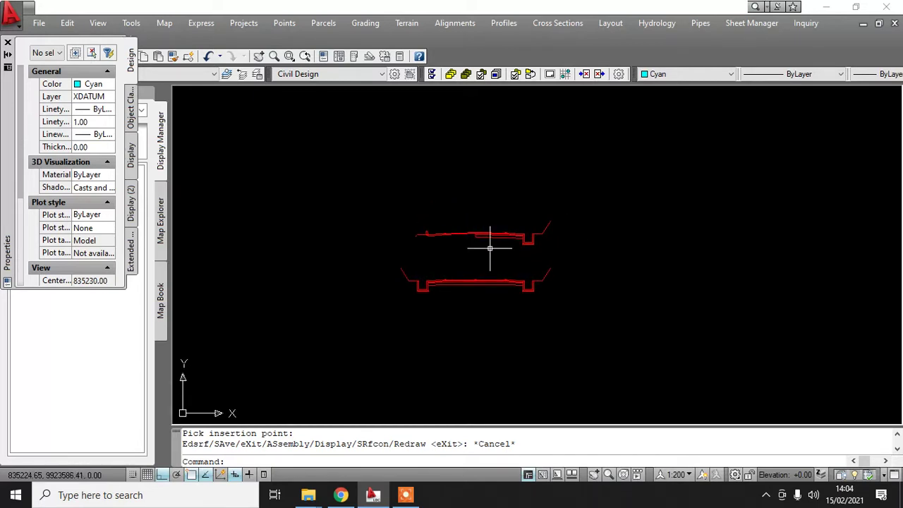
scroll(489, 247, "up", 3)
middle_click_drag(468, 306, 487, 318)
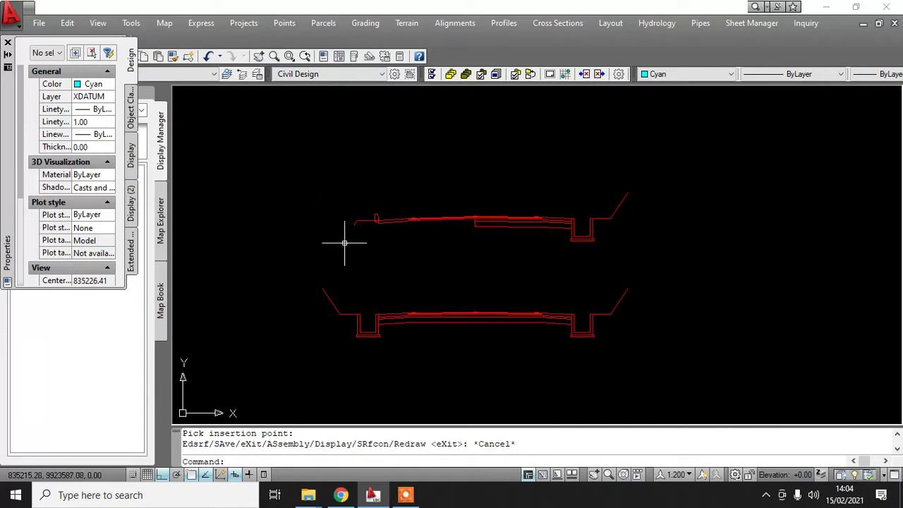
scroll(501, 303, "up", 3)
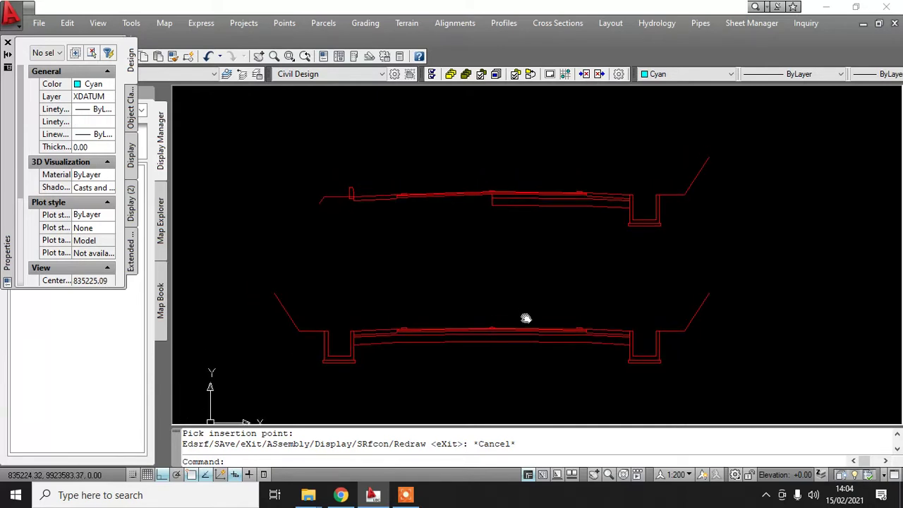
scroll(504, 261, "up", 2)
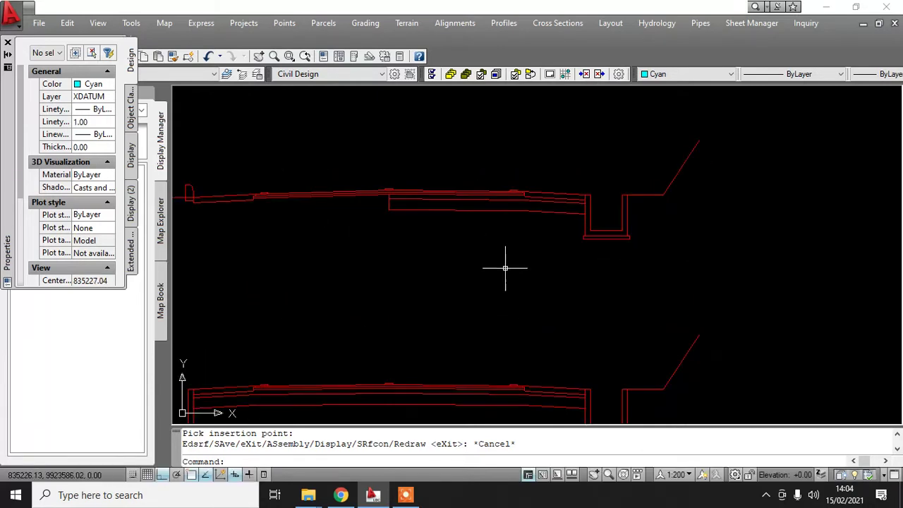
mouse_move(503, 262)
middle_mouse_down()
mouse_move(666, 293)
mouse_move(604, 304)
middle_mouse_up()
scroll(480, 332, "down", 1)
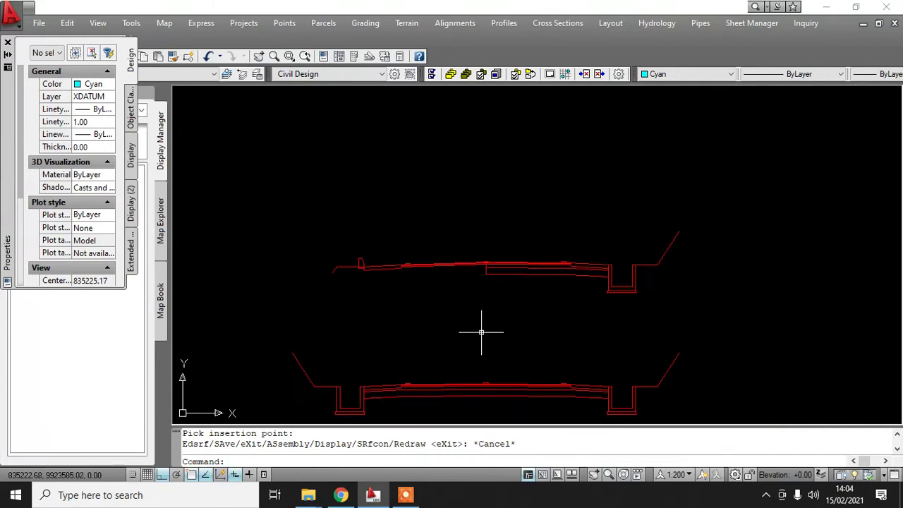
mouse_move(479, 333)
middle_mouse_down()
mouse_move(466, 290)
mouse_move(469, 297)
middle_mouse_up()
middle_click_drag(418, 312, 428, 286)
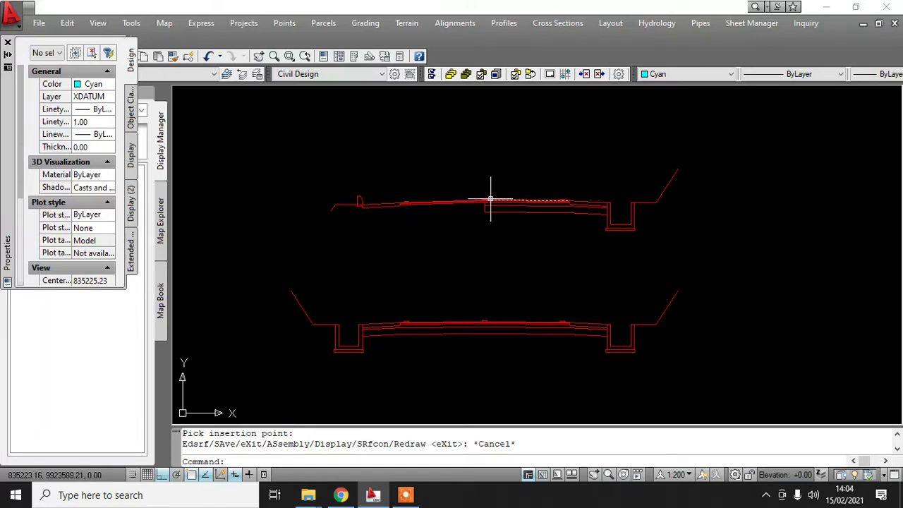
scroll(512, 219, "up", 1)
mouse_move(512, 219)
middle_mouse_down()
mouse_move(562, 218)
mouse_move(593, 202)
middle_mouse_up()
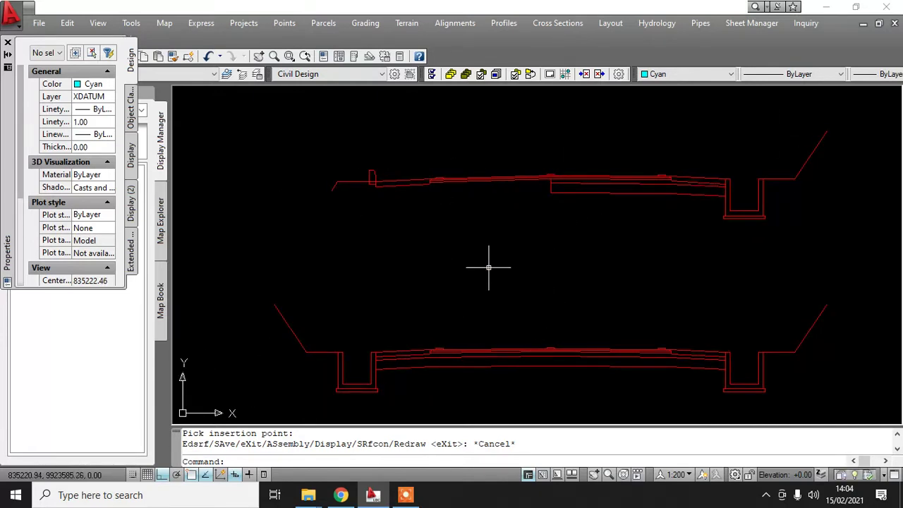
mouse_move(516, 294)
middle_mouse_down()
mouse_move(492, 275)
mouse_move(498, 257)
mouse_move(496, 265)
middle_mouse_up()
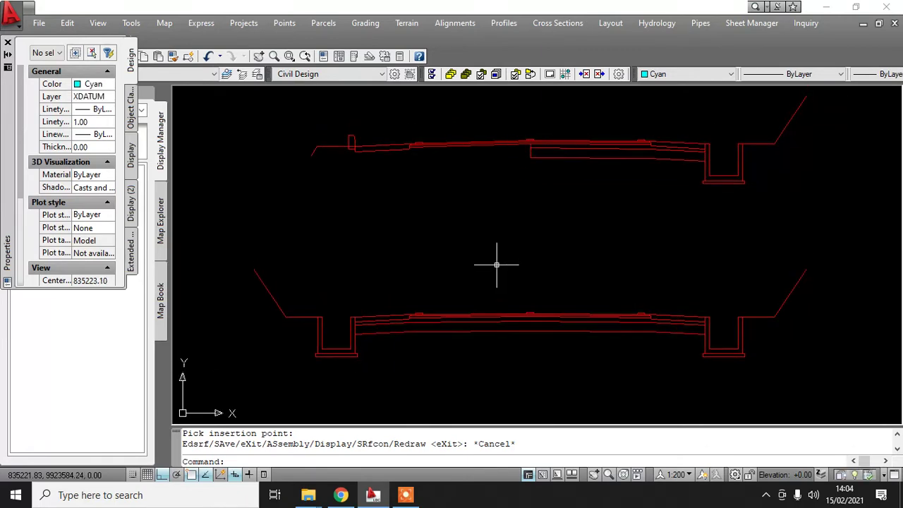
Examine the road alignment plan with its contours and station labels.
scroll(496, 265, "down", 10)
middle_click_drag(574, 247, 515, 208)
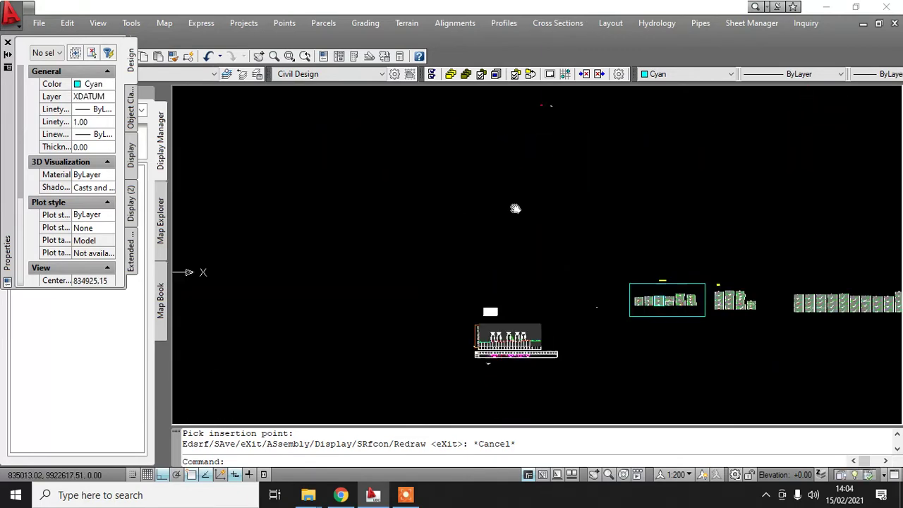
scroll(517, 191, "up", 3)
scroll(551, 301, "up", 2)
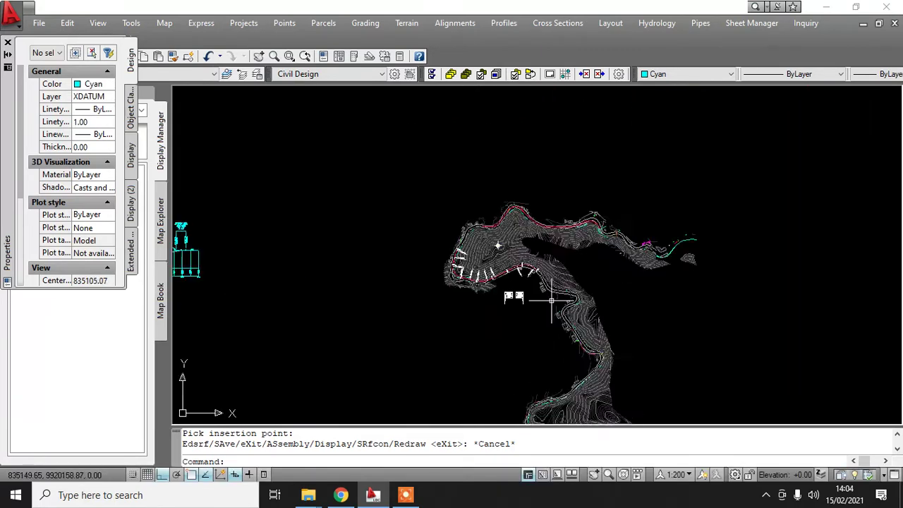
scroll(551, 301, "up", 5)
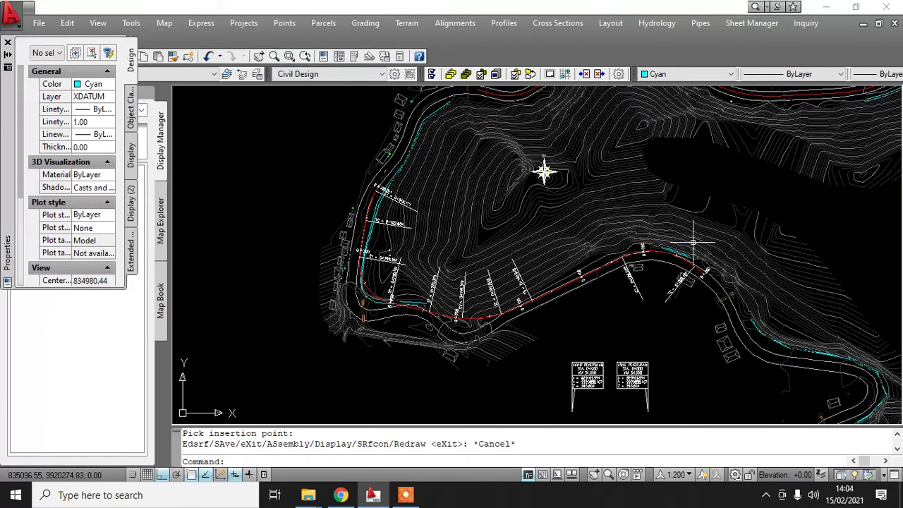
mouse_move(408, 142)
middle_mouse_down()
mouse_move(333, 264)
mouse_move(374, 101)
middle_mouse_up()
scroll(465, 323, "down", 4)
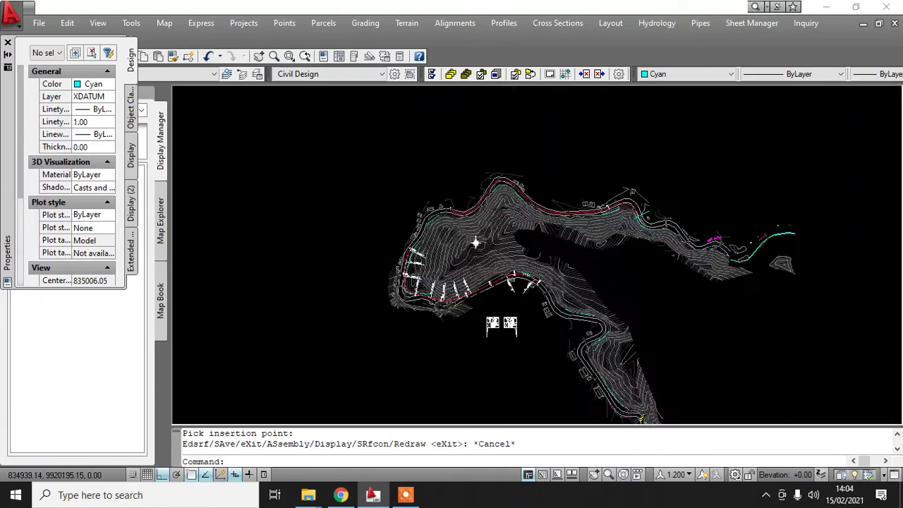
Examine the road's longitudinal profile along its grades and vertical curves, from the start to the far end.
middle_click_drag(430, 240, 429, 346)
scroll(445, 153, "up", 6)
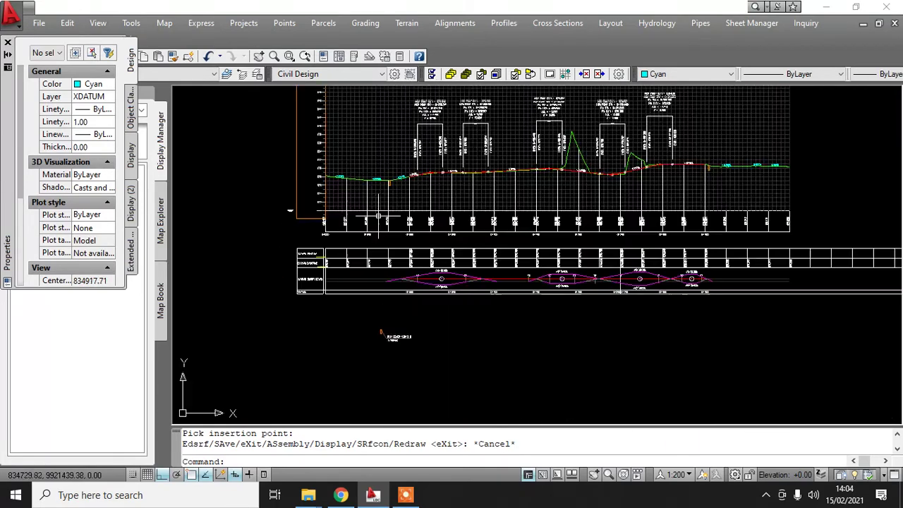
scroll(457, 131, "up", 5)
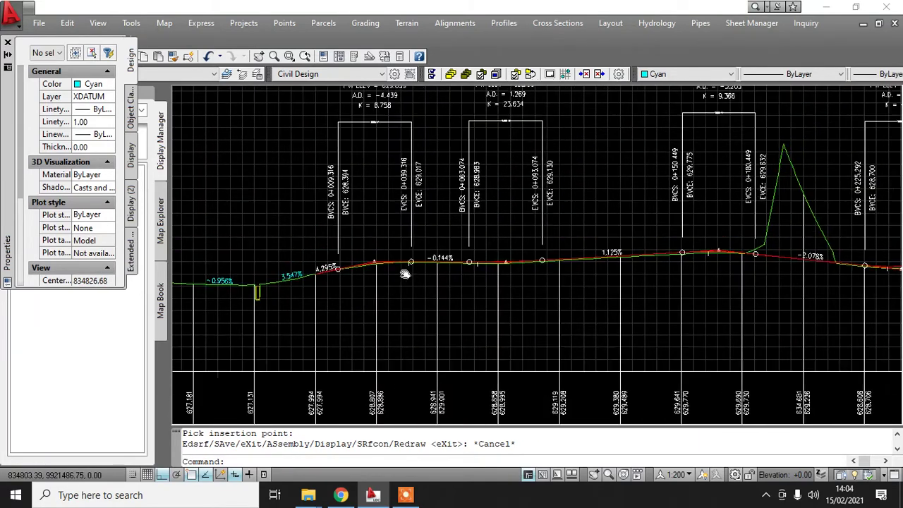
scroll(293, 297, "up", 3)
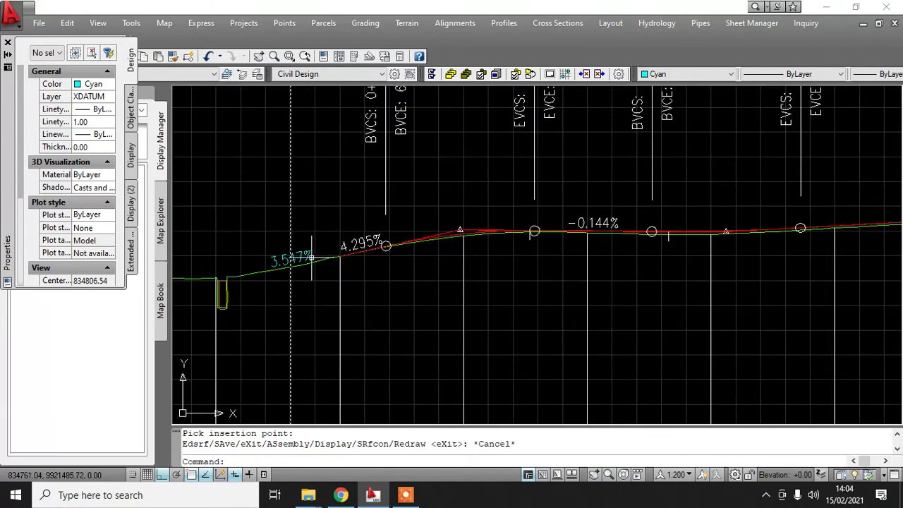
middle_click_drag(733, 213, 208, 287)
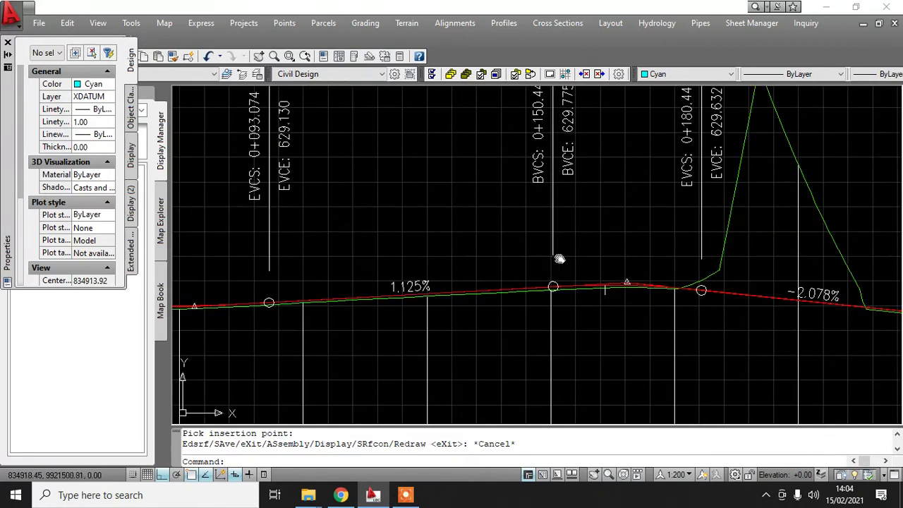
middle_click_drag(560, 259, 280, 268)
middle_click_drag(642, 329, 332, 322)
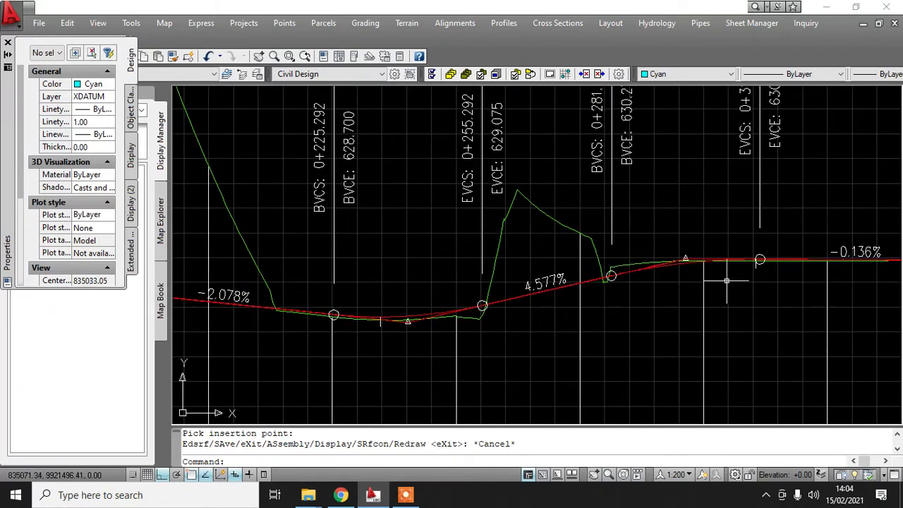
scroll(667, 304, "down", 6)
scroll(594, 287, "down", 2)
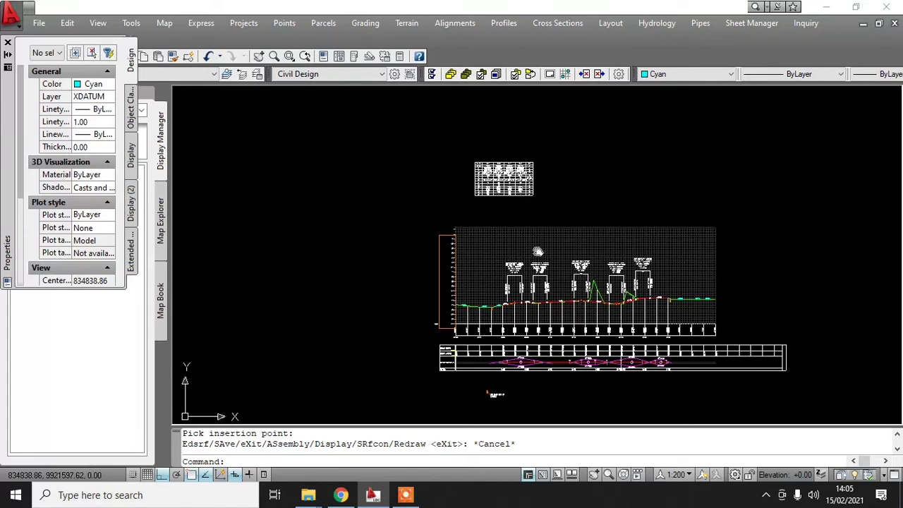
mouse_move(528, 249)
middle_mouse_down()
mouse_move(494, 206)
mouse_move(475, 204)
middle_mouse_up()
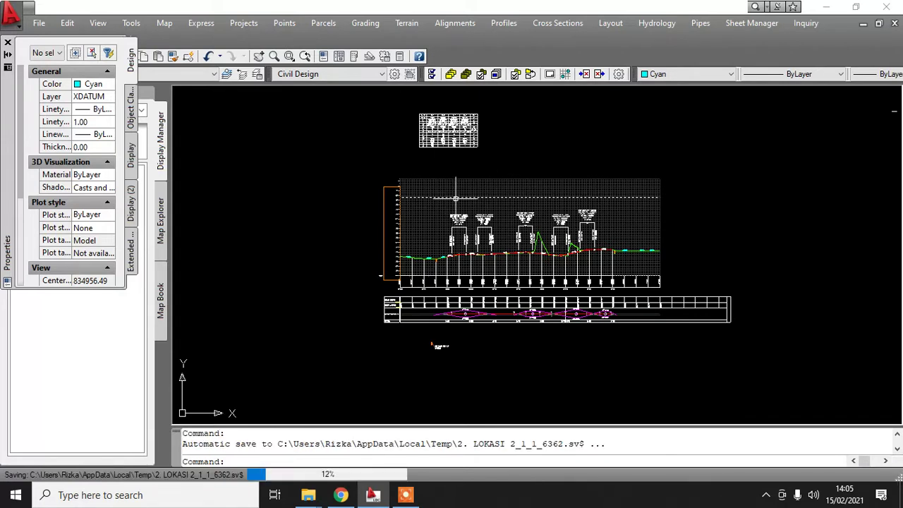
Erase the short slope line at the left end of the upper typical cross section.
scroll(487, 216, "down", 2)
middle_click_drag(513, 180, 492, 414)
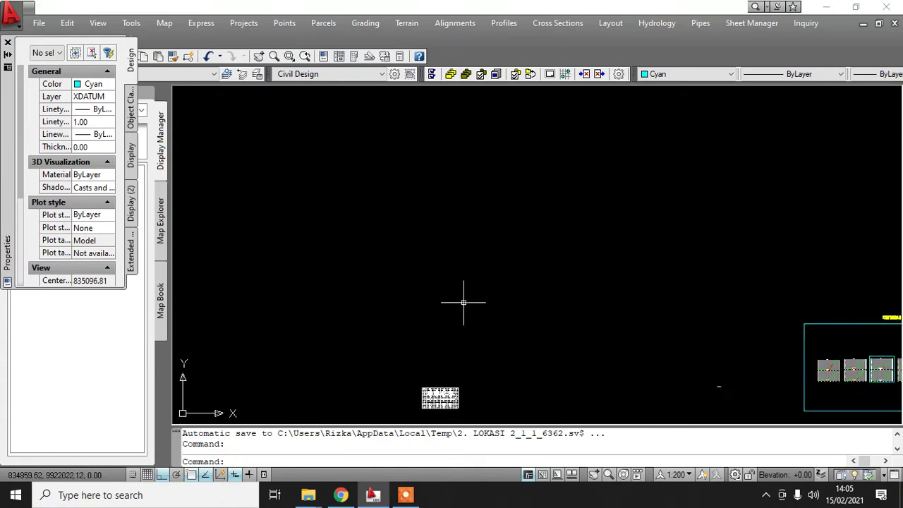
scroll(474, 244, "down", 5)
scroll(513, 132, "up", 4)
scroll(492, 181, "up", 11)
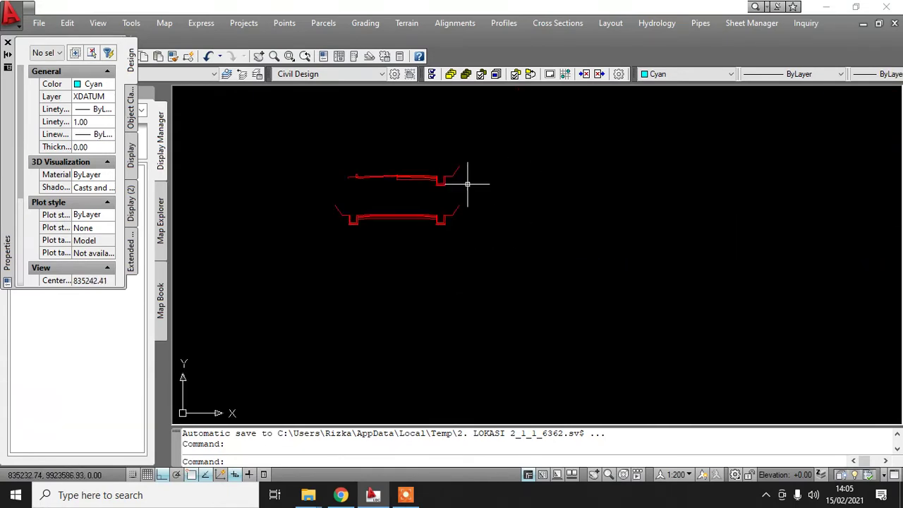
scroll(385, 198, "up", 2)
middle_click_drag(395, 204, 450, 247)
scroll(497, 190, "up", 6)
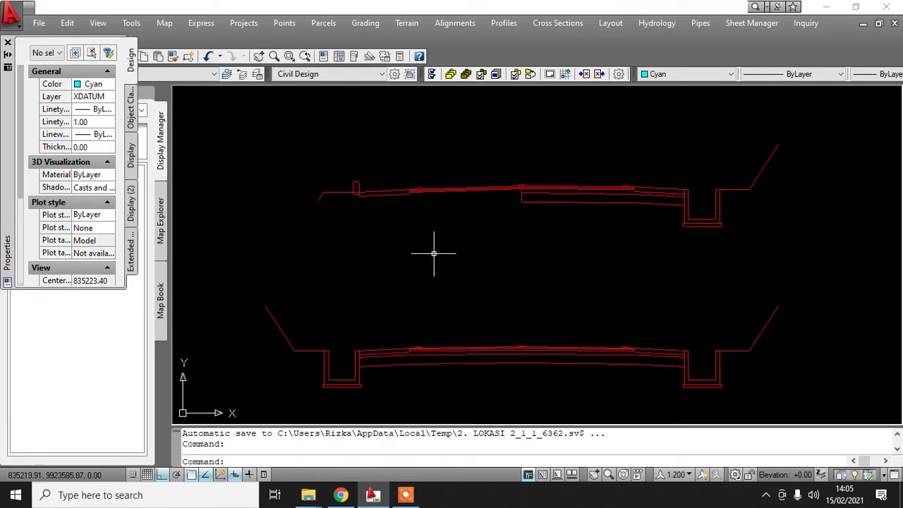
scroll(386, 200, "up", 2)
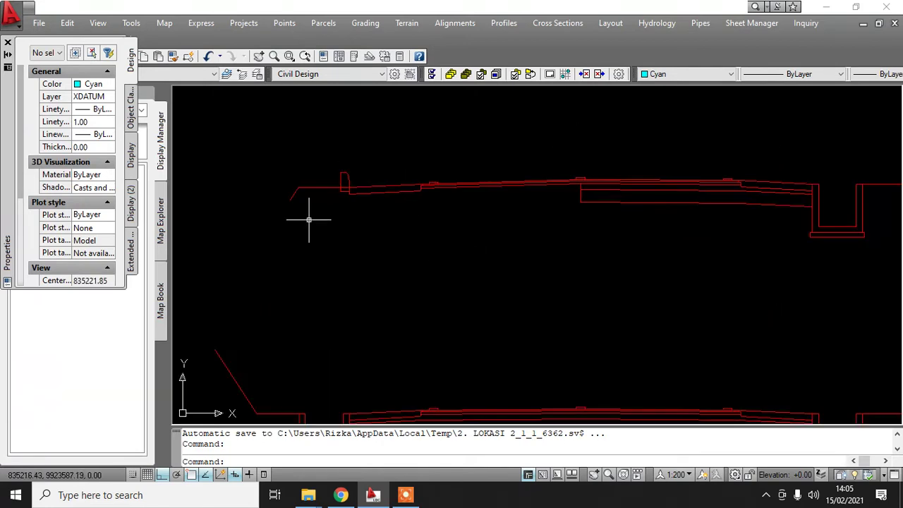
left_click(397, 226)
left_click(294, 192)
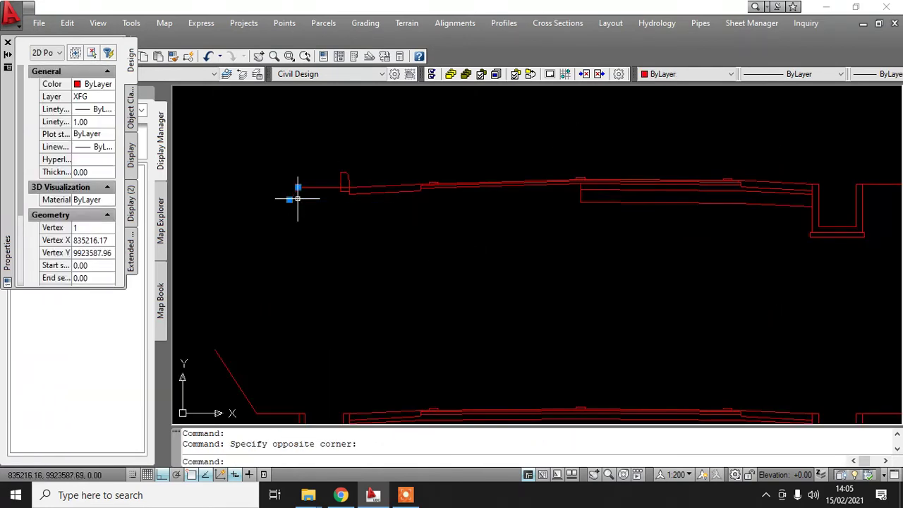
key("Delete")
Erase the slope line beyond the ditch at the right end of the upper cross section.
scroll(562, 197, "down", 2)
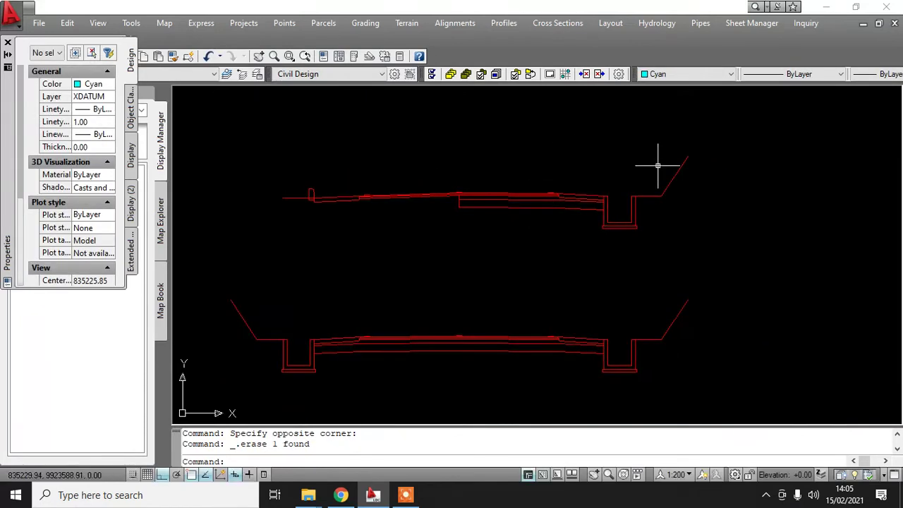
left_click(716, 133)
left_click(663, 170)
key("Delete")
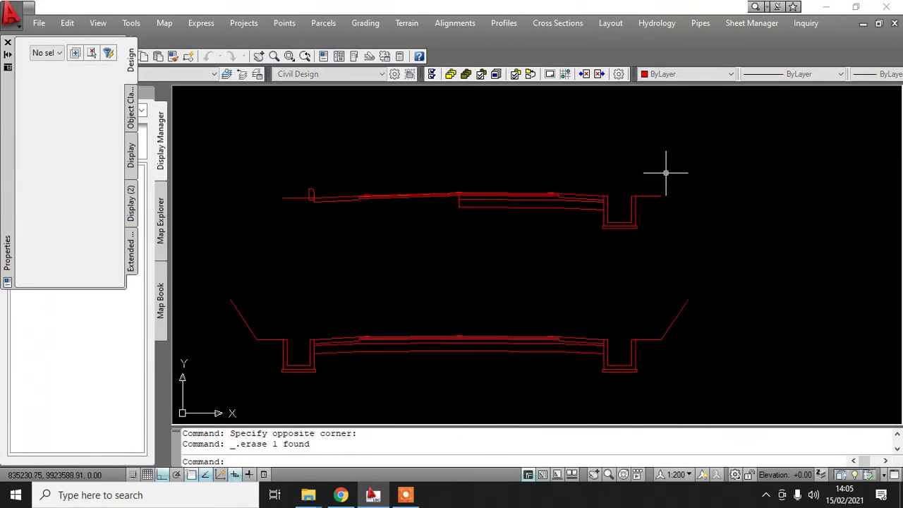
Erase the slope lines at both outer ends of the lower cross section.
left_click(719, 353)
left_click(674, 302)
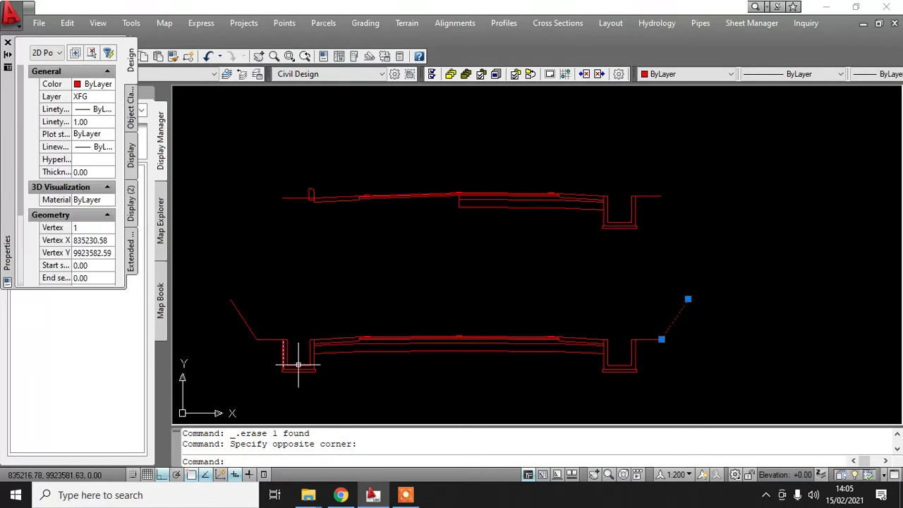
left_click(273, 308)
left_click(228, 323)
key("Delete")
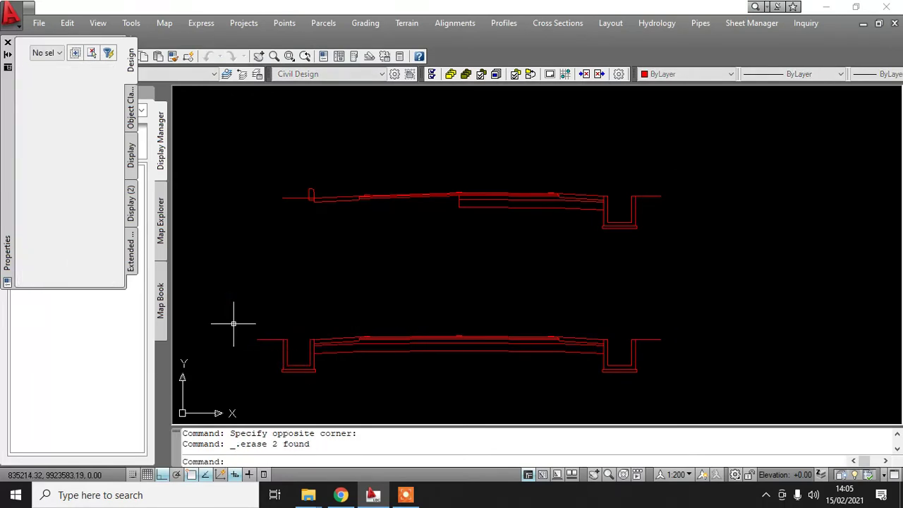
mouse_move(328, 287)
middle_mouse_down()
mouse_move(364, 264)
mouse_move(347, 304)
middle_mouse_up()
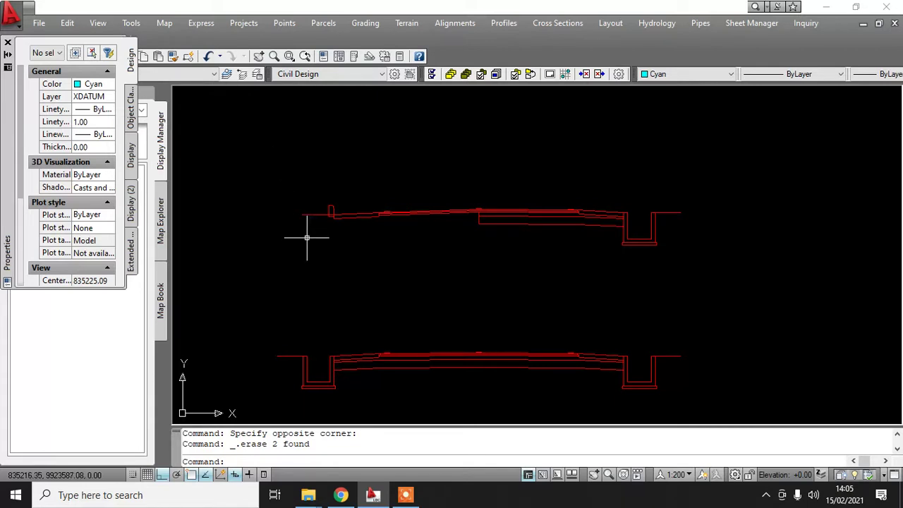
type("PL")
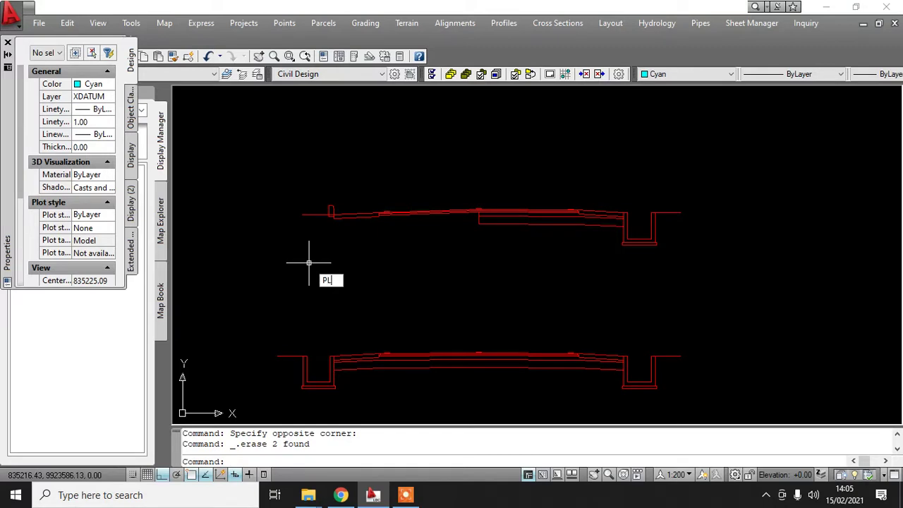
key("Return")
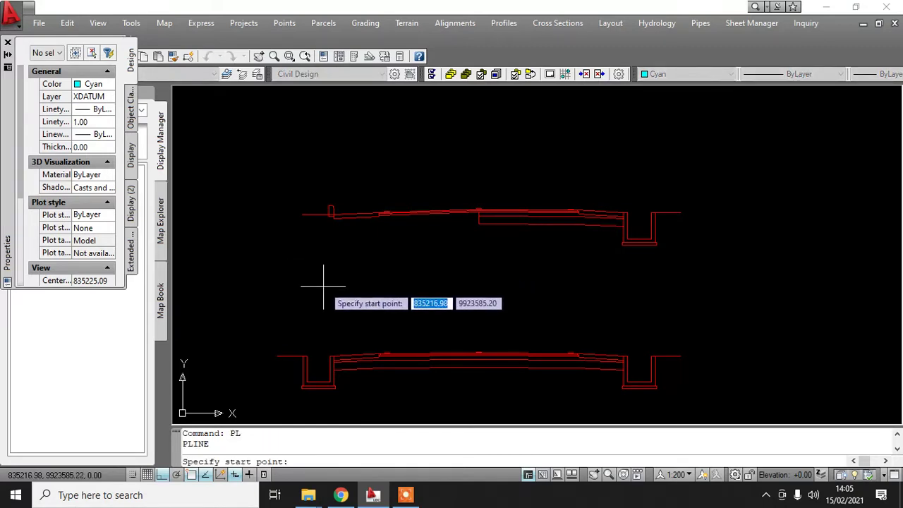
key("Escape")
key("Escape")
Draw two connected sloping lines peaking near the middle, between the upper and lower cross sections, with Ortho turned off.
type("L")
key("Return")
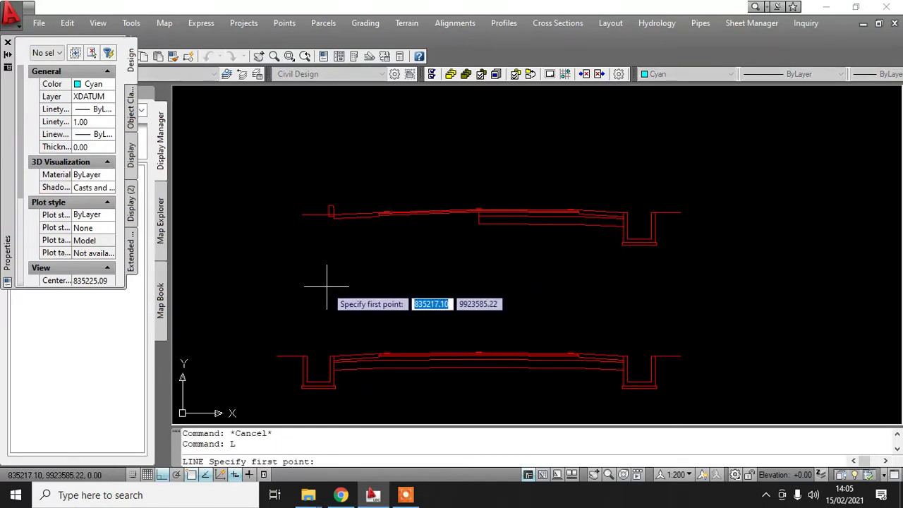
left_click(326, 286)
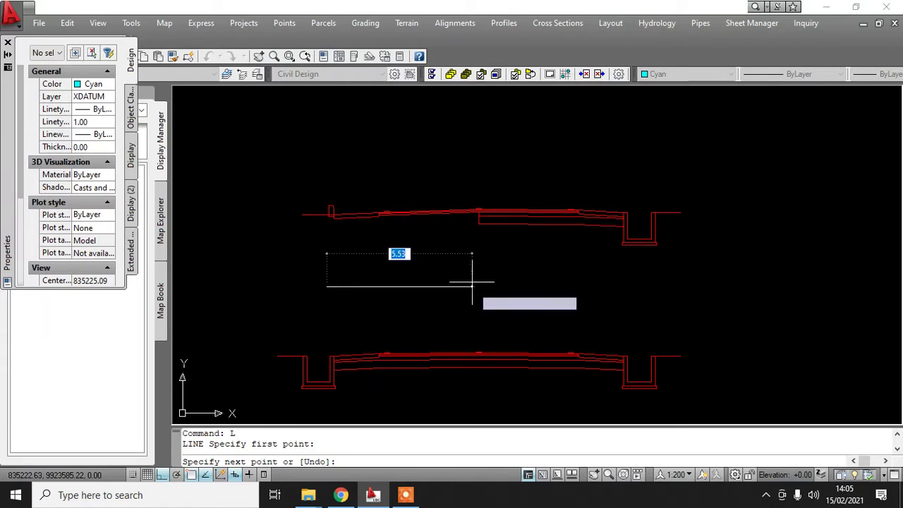
left_click(162, 474)
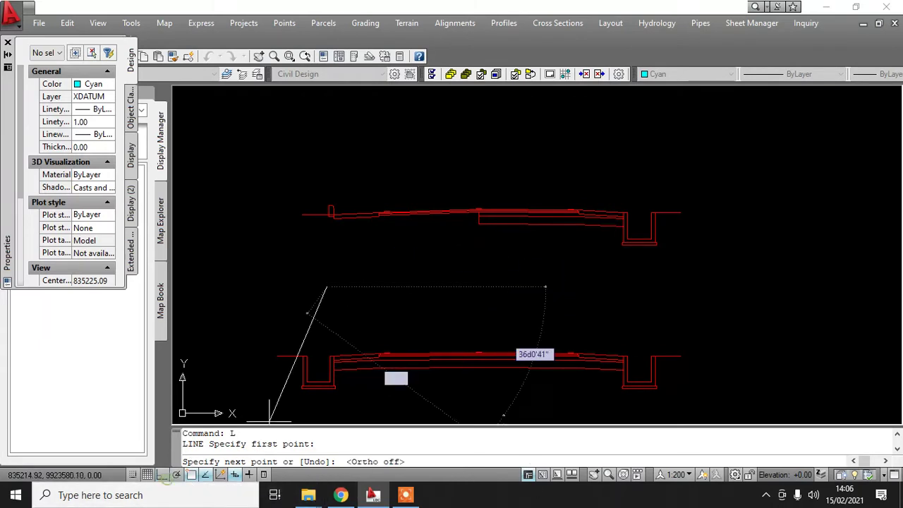
left_click(495, 271)
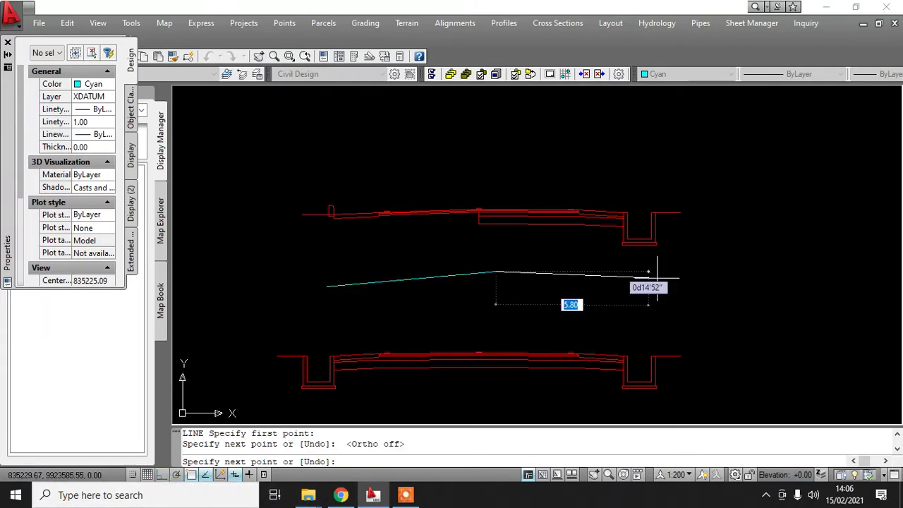
left_click(674, 295)
key("Escape")
scroll(467, 297, "up", 3)
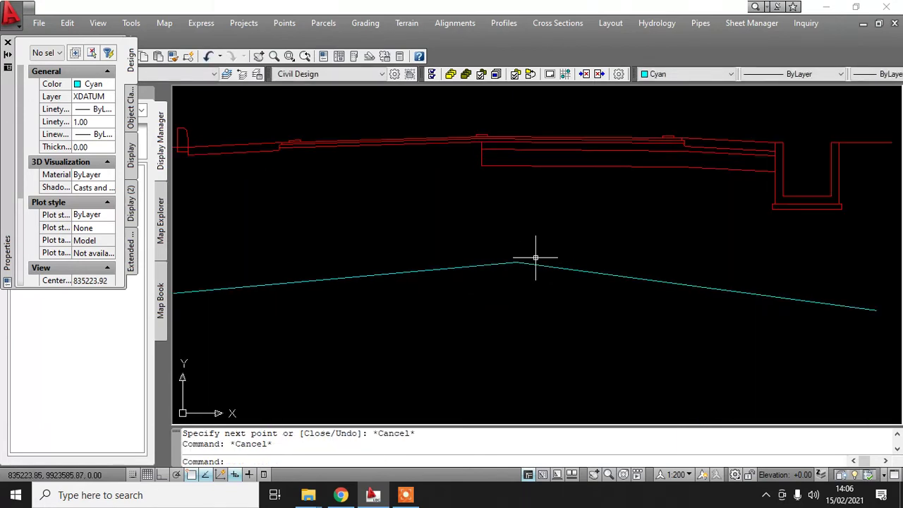
Erase both connected sloping lines between the two cross sections.
left_click(543, 256)
left_click(530, 292)
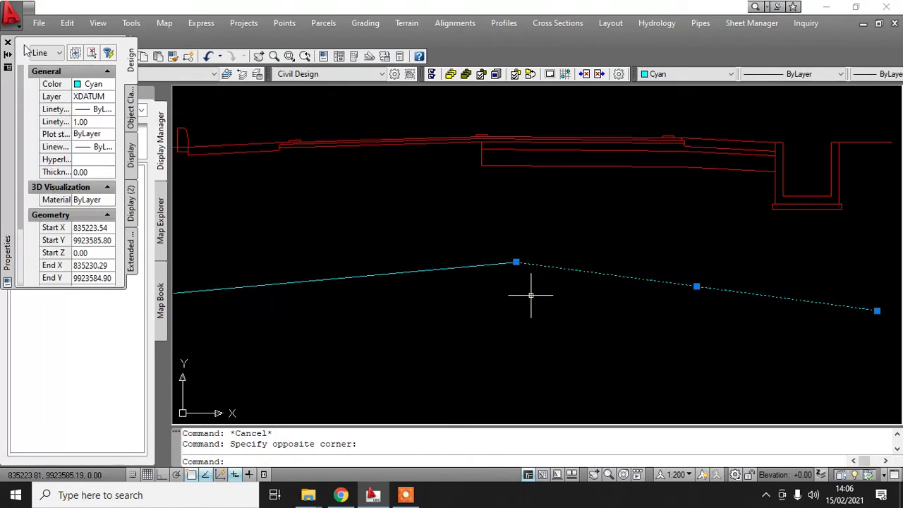
key("Escape")
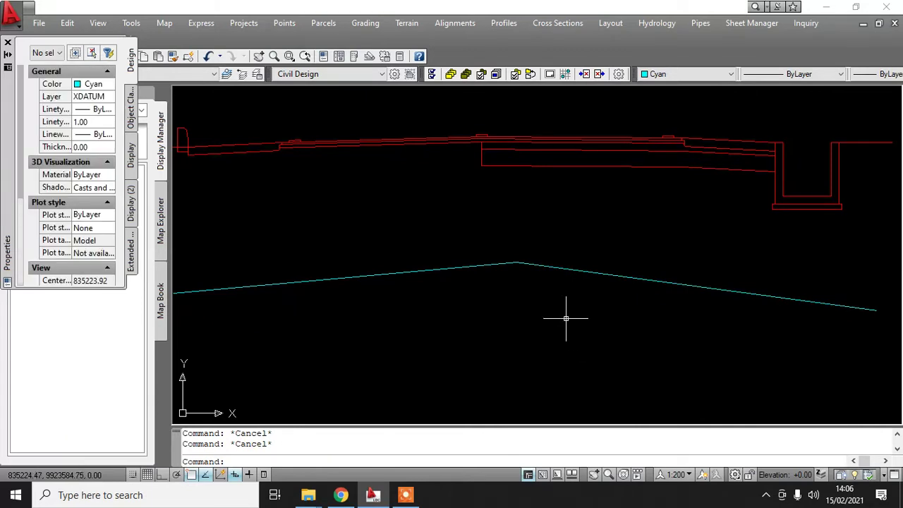
left_click(568, 294)
left_click(507, 250)
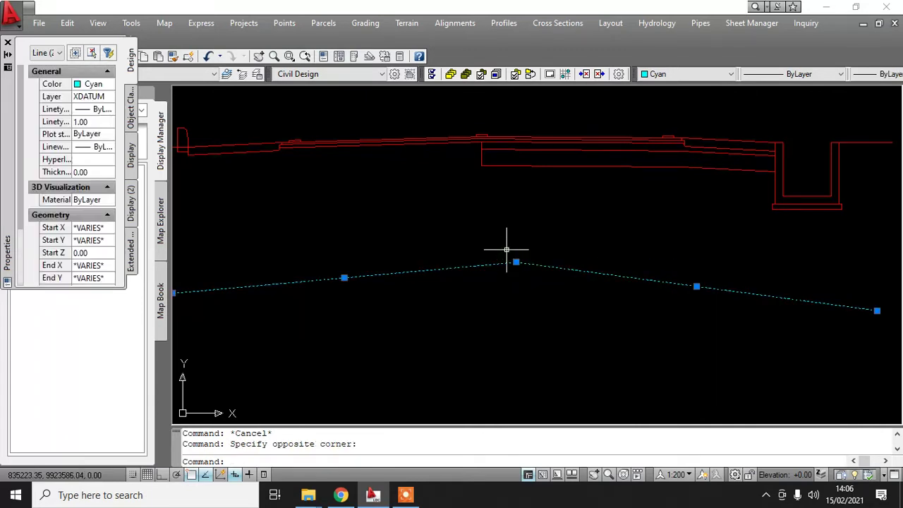
key("Delete")
Check the horizontal and vertical drawing scales and the sheet size in Drawing Setup.
scroll(480, 353, "down", 1)
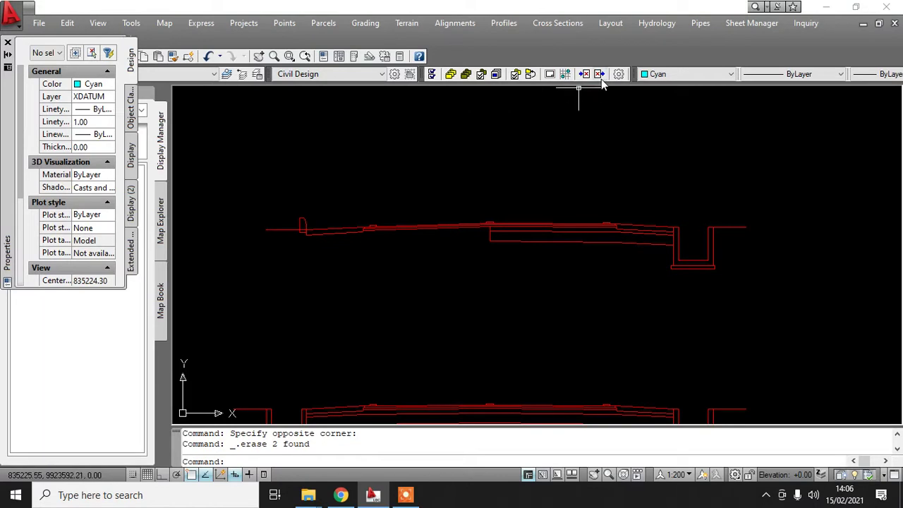
left_click(550, 74)
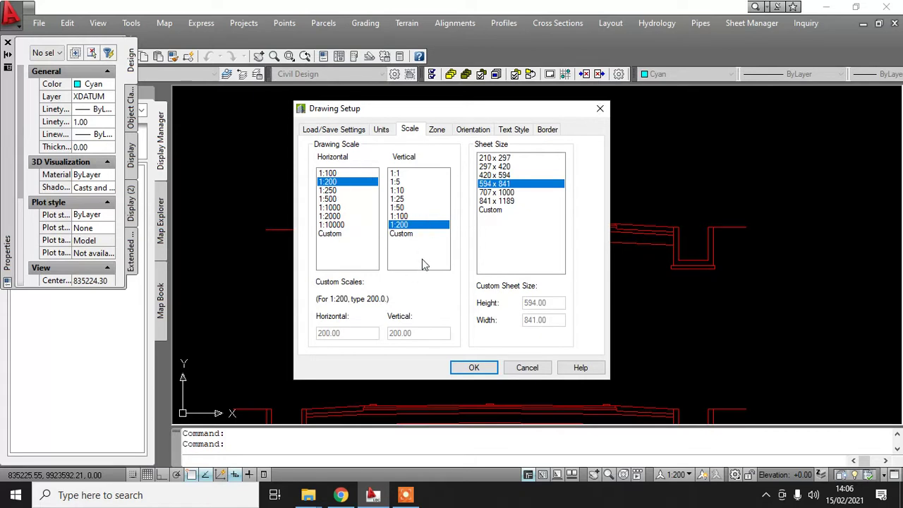
left_click(485, 369)
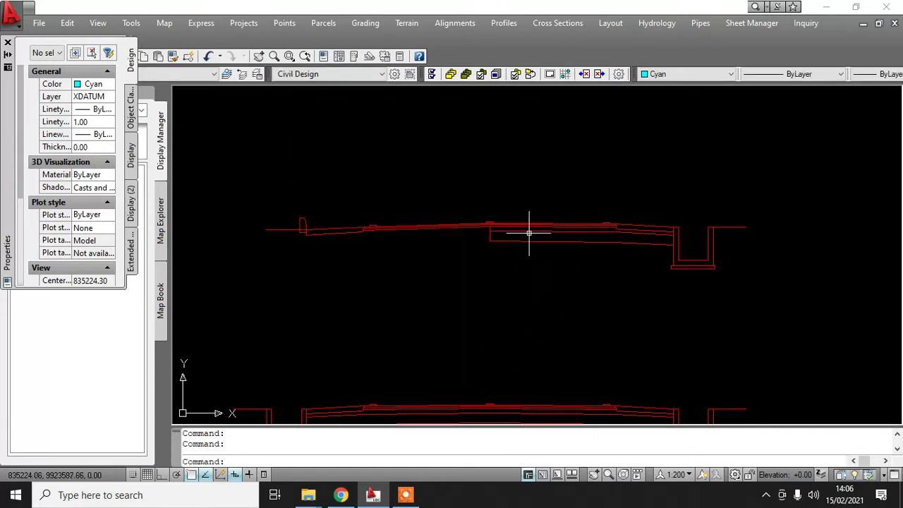
scroll(422, 242, "down", 2)
scroll(525, 258, "down", 1)
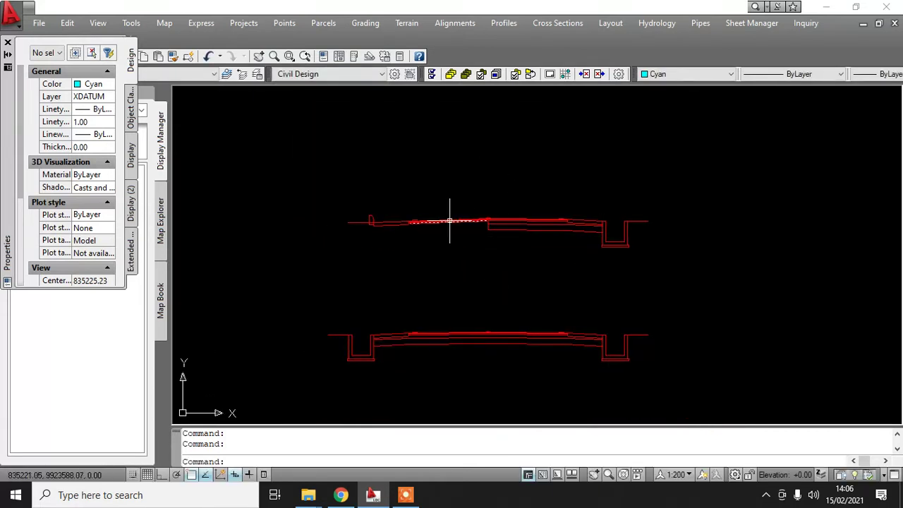
scroll(448, 233, "up", 4)
middle_click_drag(447, 247, 439, 235)
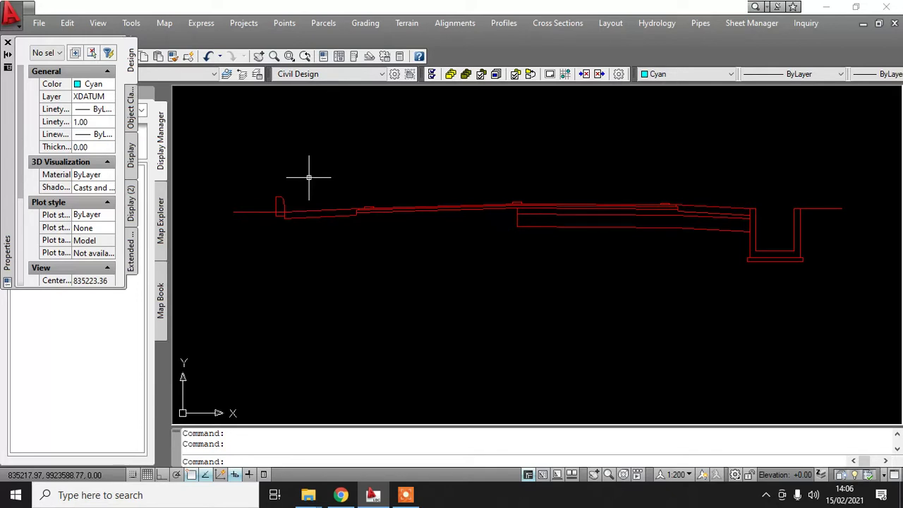
List the object data of the whole upper cross section with the LIST command.
scroll(302, 177, "down", 2)
left_click(226, 127)
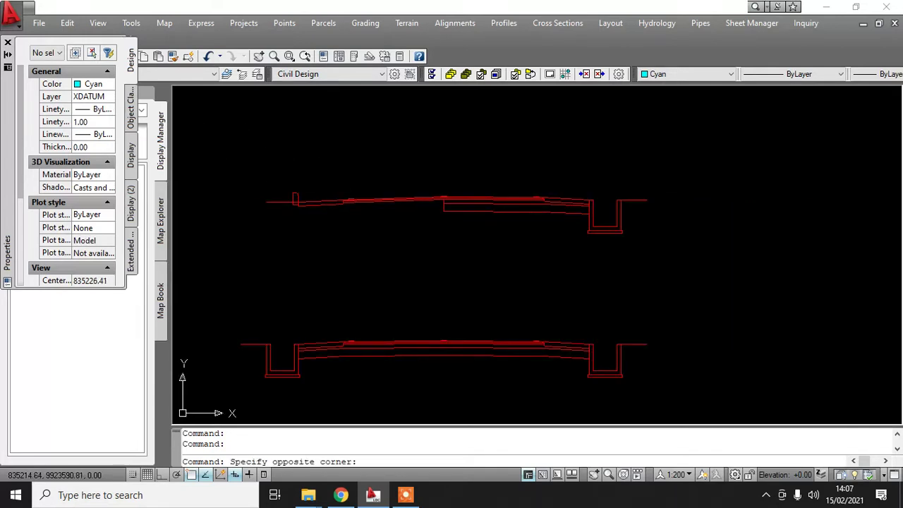
left_click(805, 266)
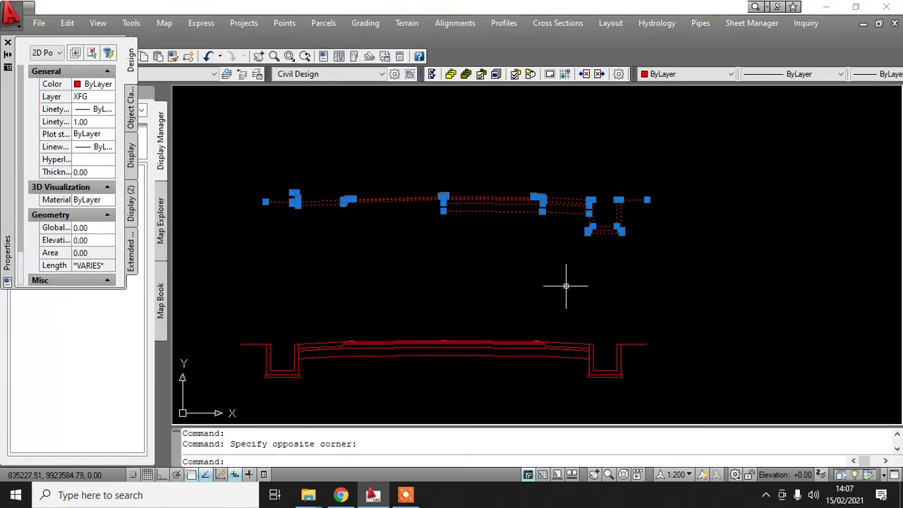
type("LI")
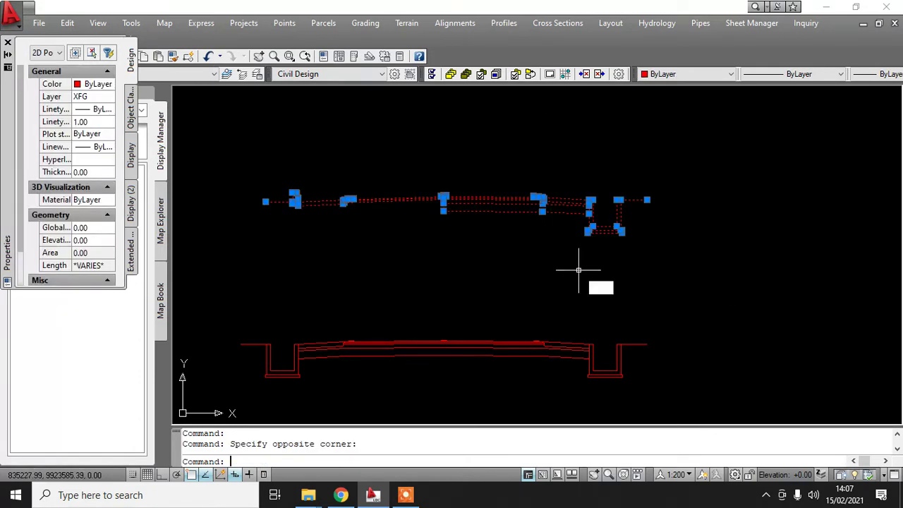
key("Return")
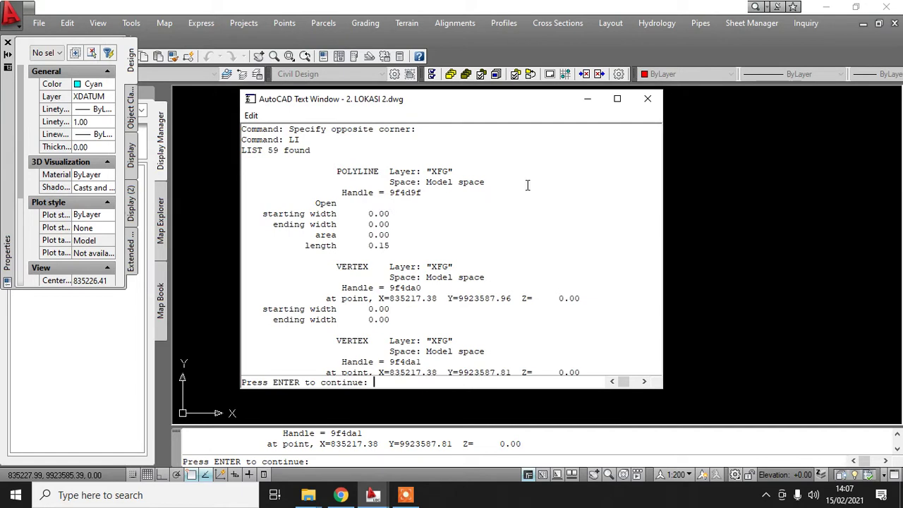
left_click(649, 98)
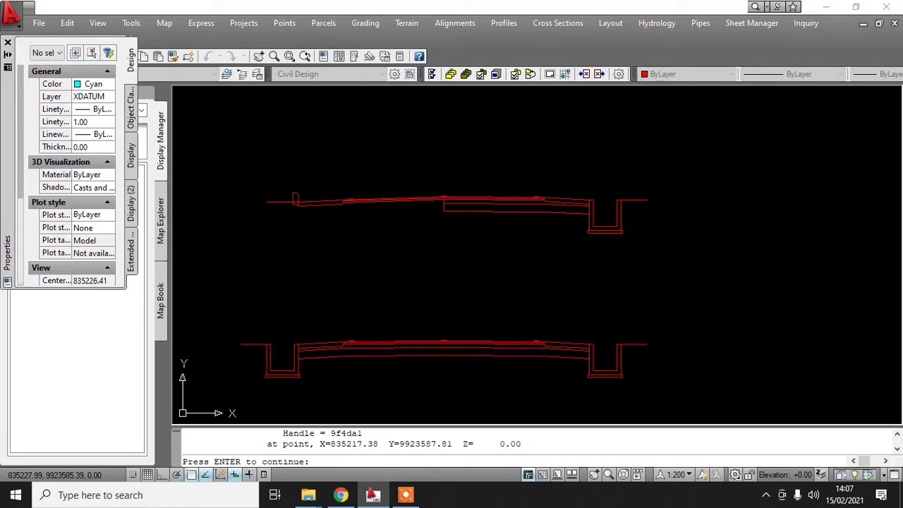
key("Return")
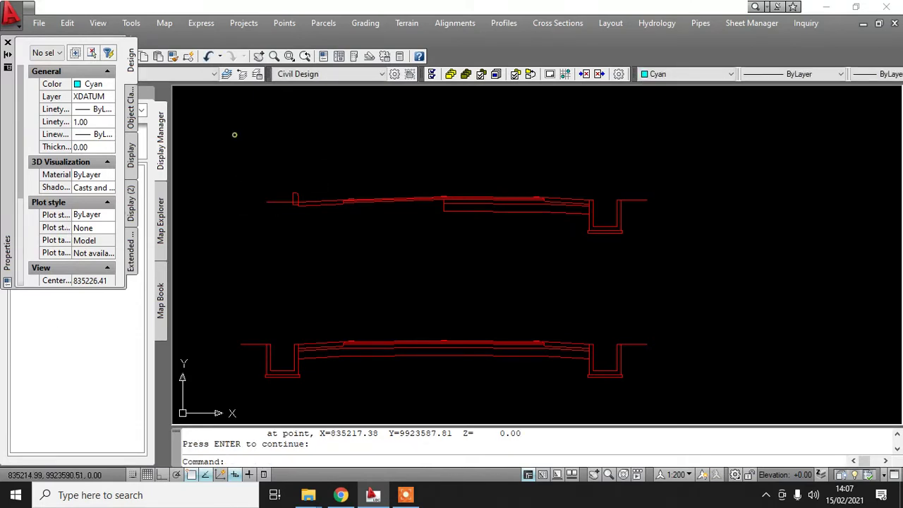
Check in the properties which object types make up the upper cross section.
left_click(235, 135)
left_click(810, 292)
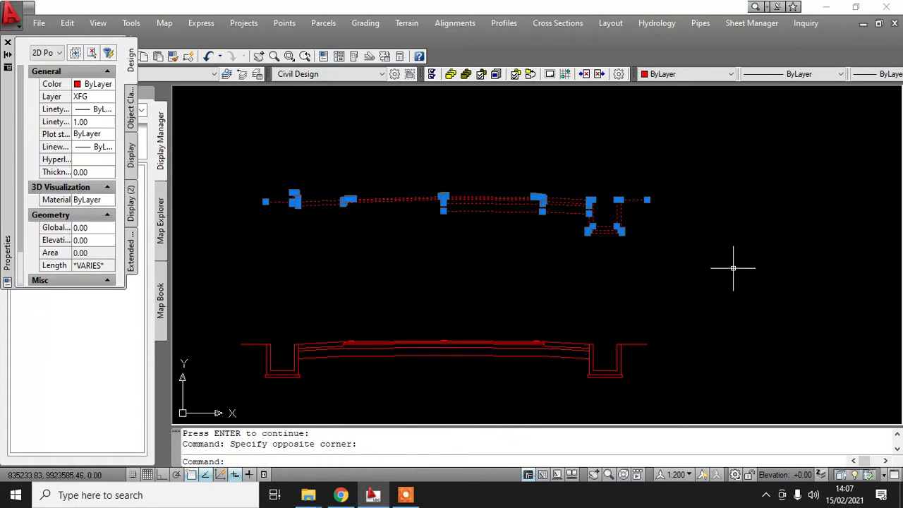
right_click(646, 246)
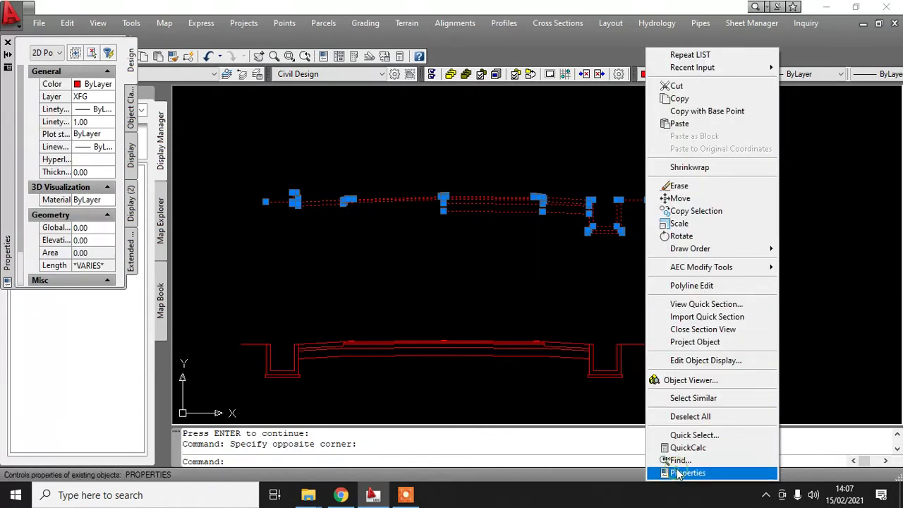
left_click(676, 471)
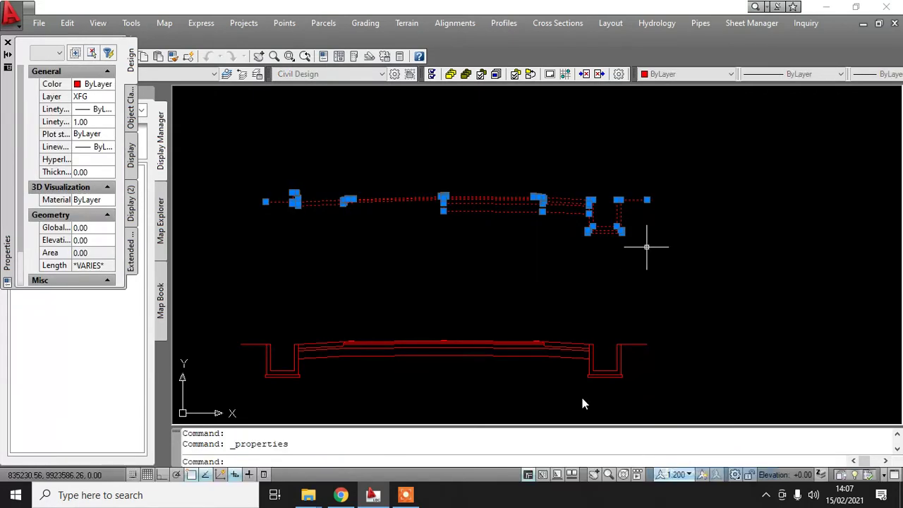
left_click(46, 52)
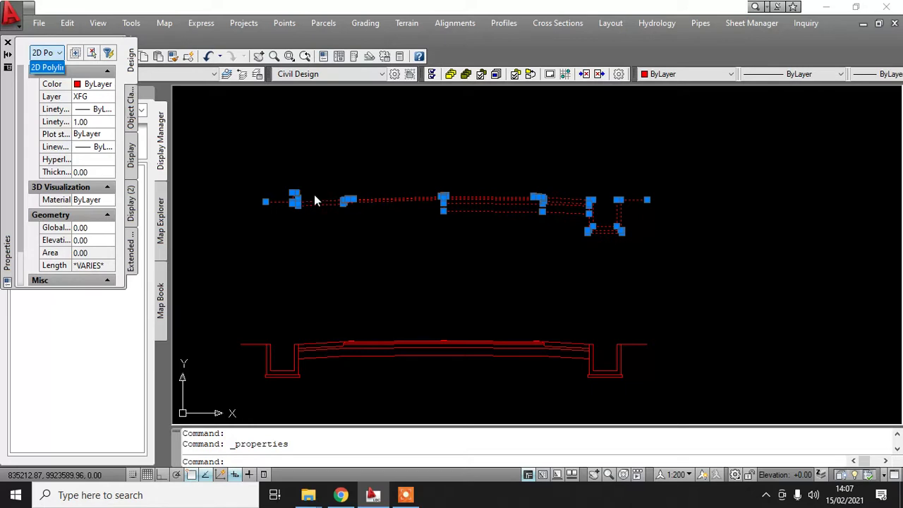
key("Escape")
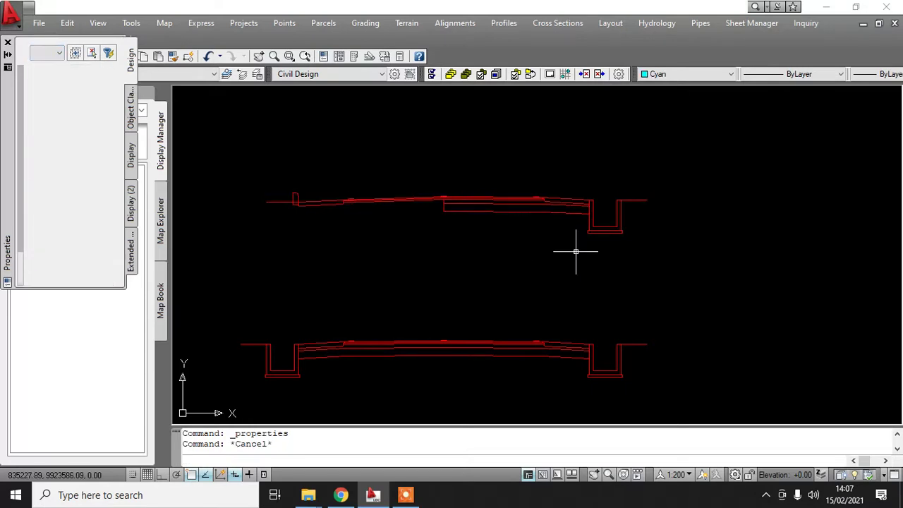
Draw a plain line sloping down and outward from the outer end of the upper section's ditch side.
key("Escape")
type("L")
key("Return")
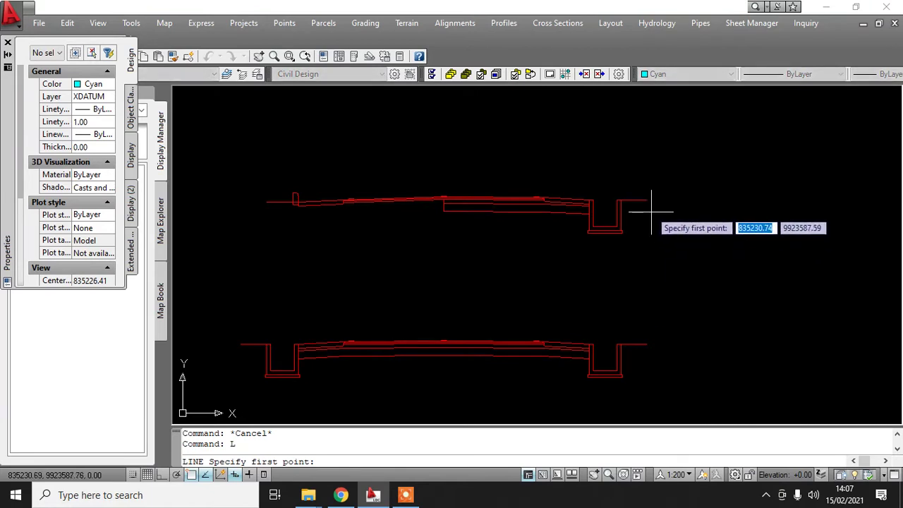
left_click(646, 200)
left_click(793, 218)
key("Escape")
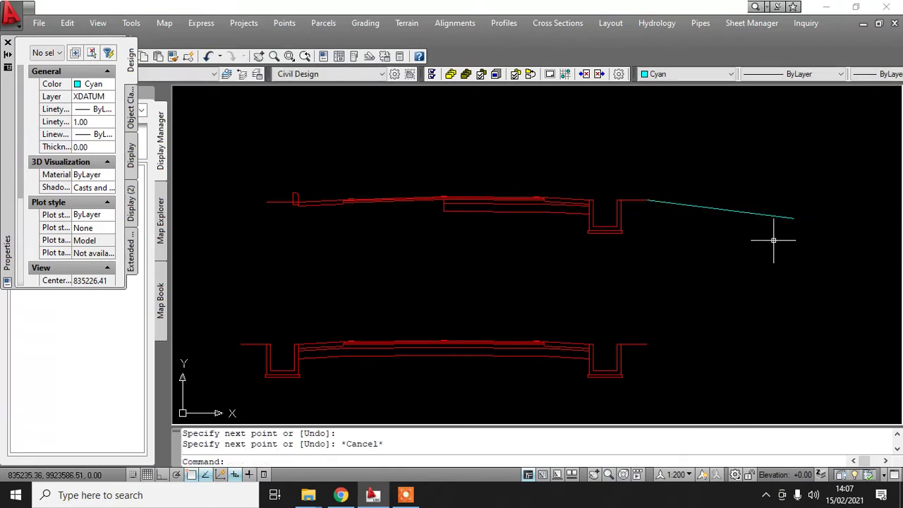
Compare the object types in the upper cross section together with the added cyan line.
left_click(840, 263)
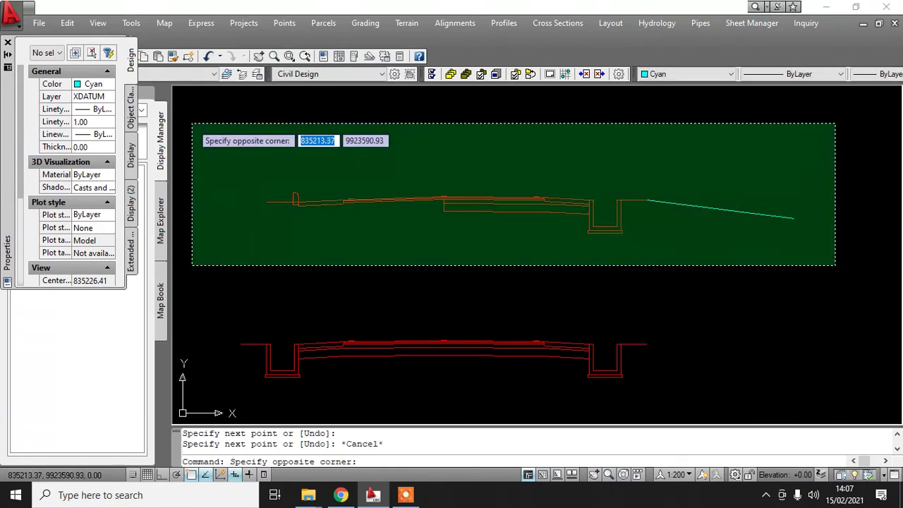
left_click(193, 126)
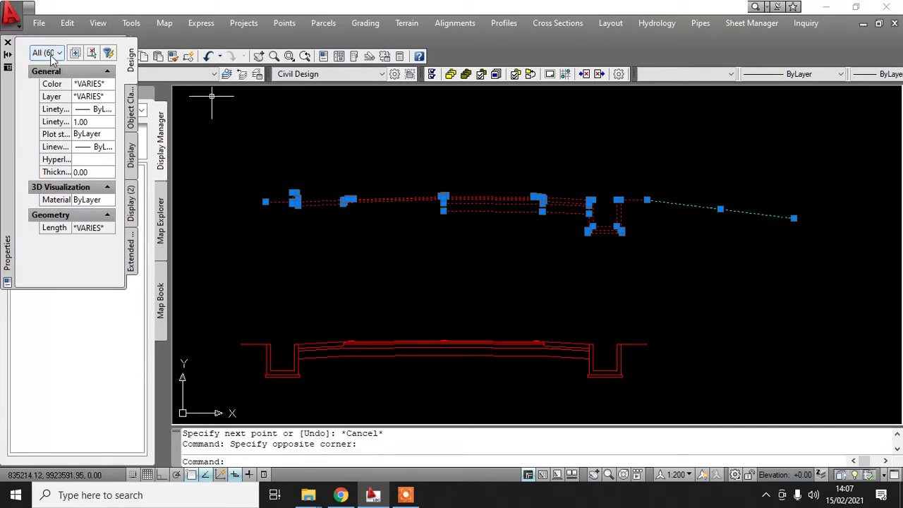
left_click(47, 53)
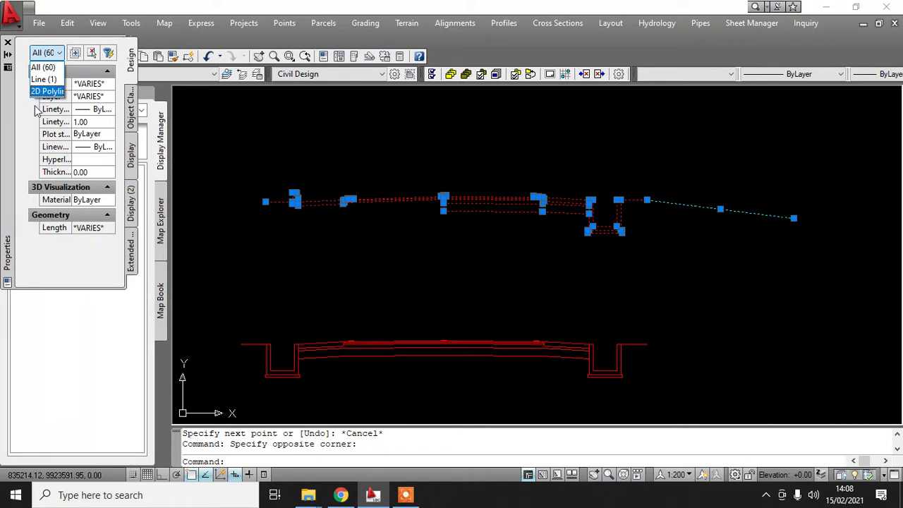
key("Escape")
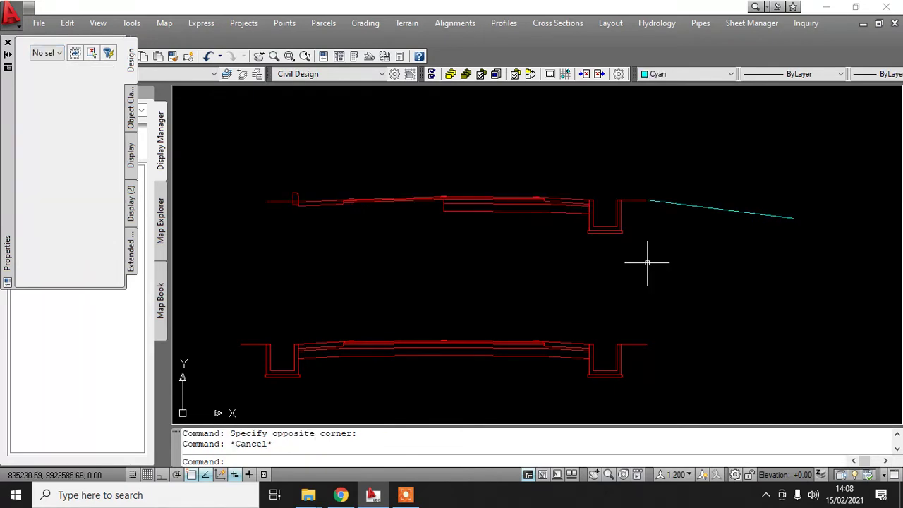
key("Escape")
Erase the cyan line sloping away from the upper cross section's ditch side.
left_click(821, 241)
left_click(770, 175)
key("Delete")
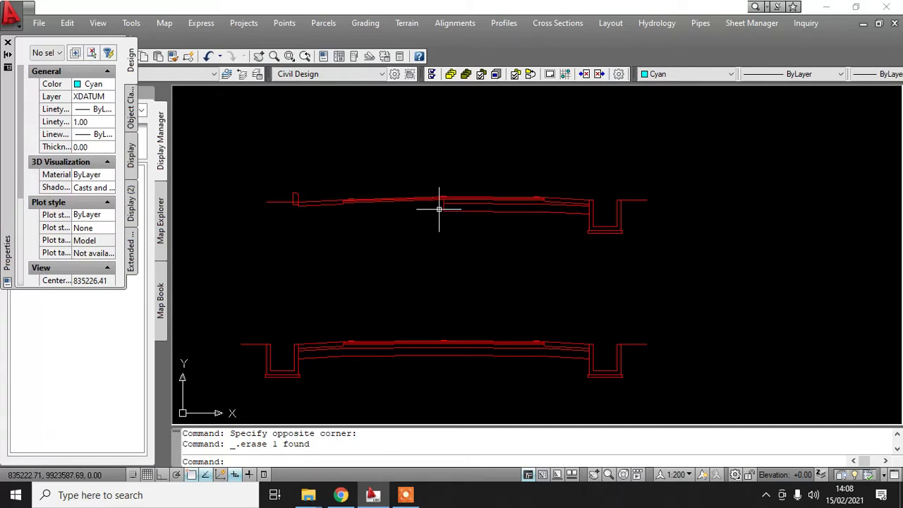
Start defining a template and set the finish ground reference point on the road surface at the upper section's centreline, beneath the middle marking.
scroll(433, 211, "up", 3)
mouse_move(432, 214)
middle_mouse_down()
mouse_move(508, 225)
mouse_move(480, 224)
mouse_move(487, 232)
mouse_move(486, 211)
middle_mouse_up()
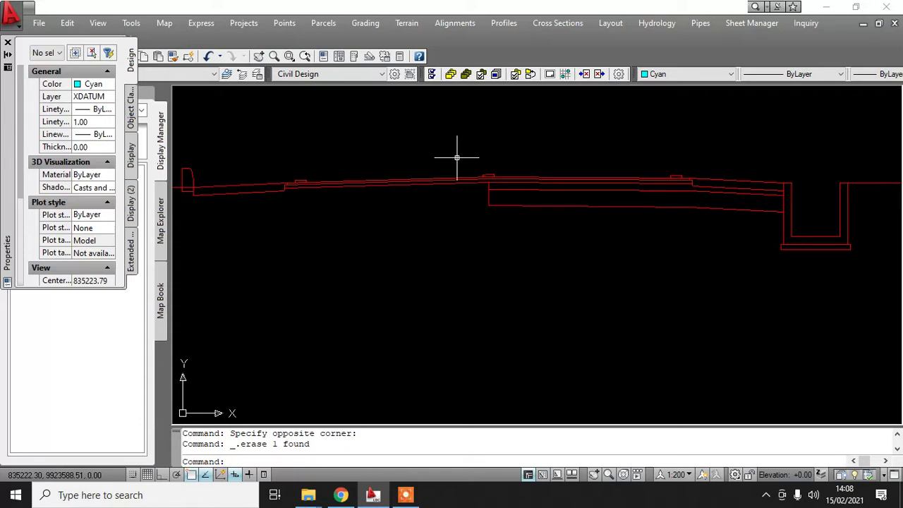
left_click(561, 24)
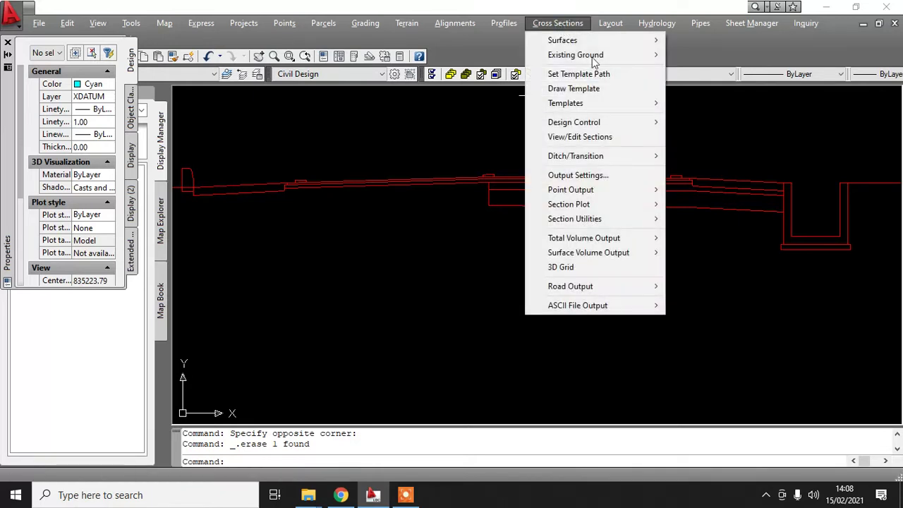
mouse_move(614, 106)
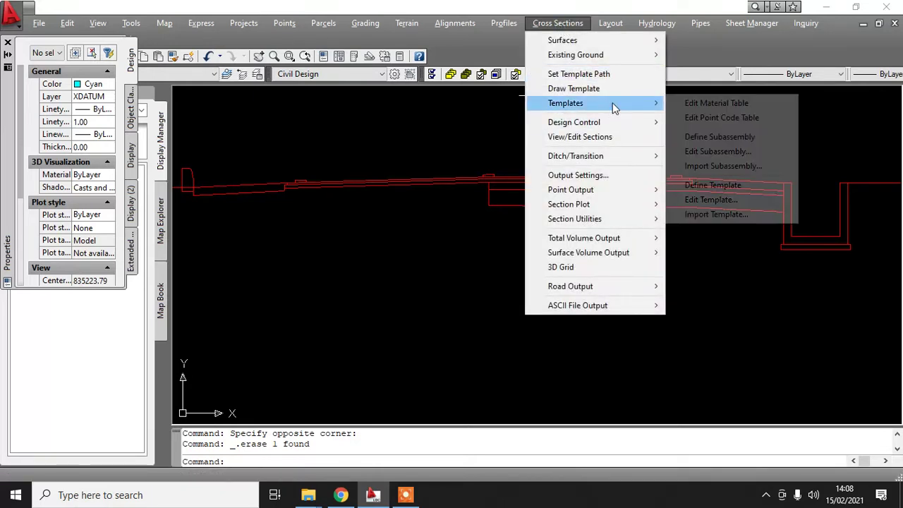
left_click(734, 185)
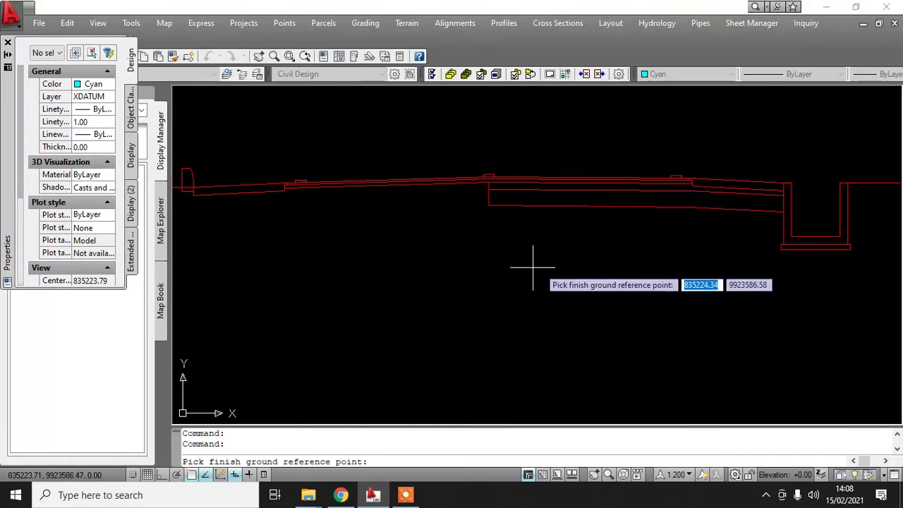
scroll(529, 263, "down", 4)
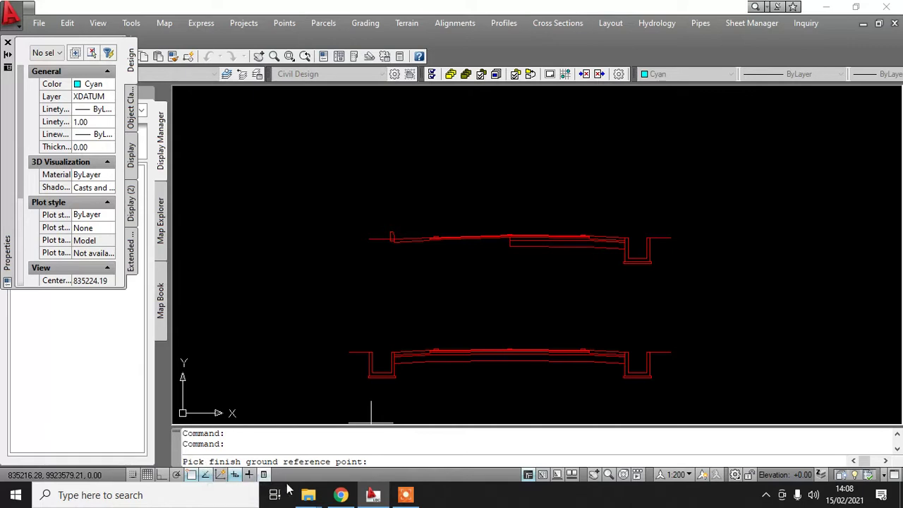
scroll(522, 206, "up", 3)
scroll(489, 268, "up", 8)
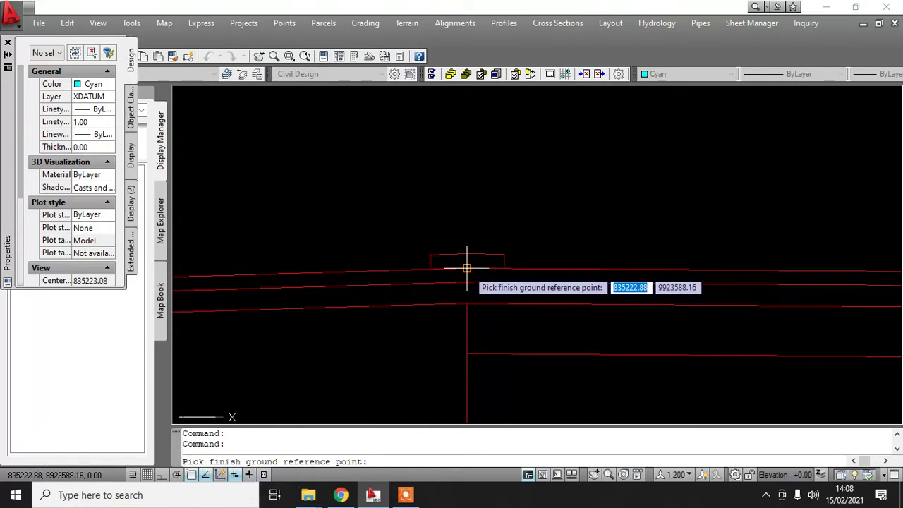
left_click(468, 268)
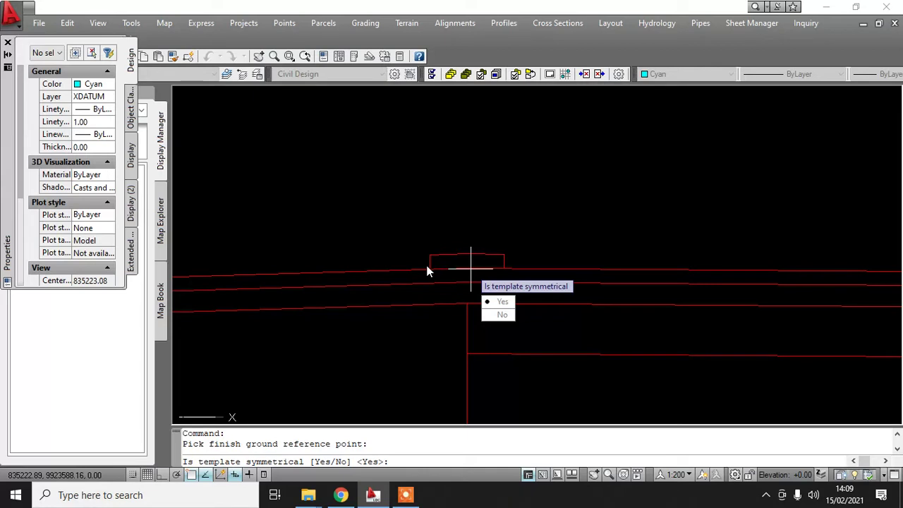
Define the template as not symmetrical and select the complete upper cross section as its template surfaces.
left_click(498, 314)
scroll(479, 262, "down", 5)
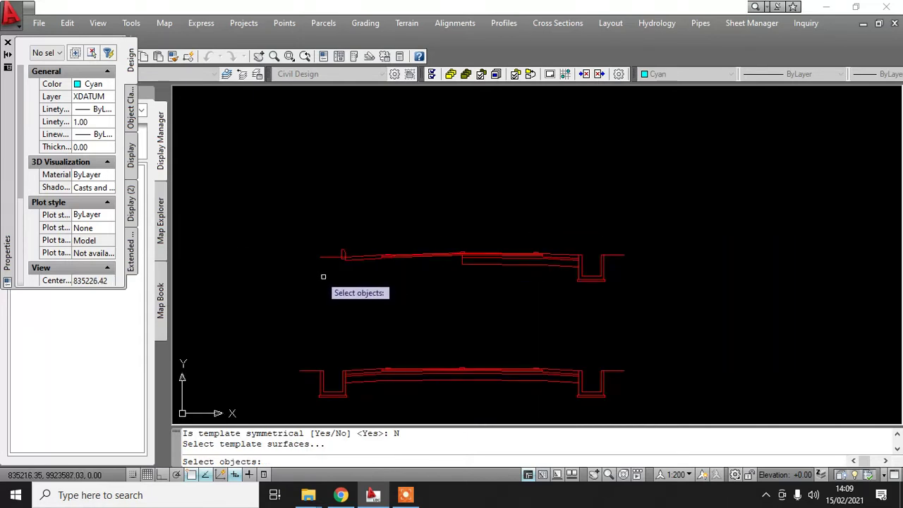
scroll(335, 275, "down", 2)
left_click(267, 200)
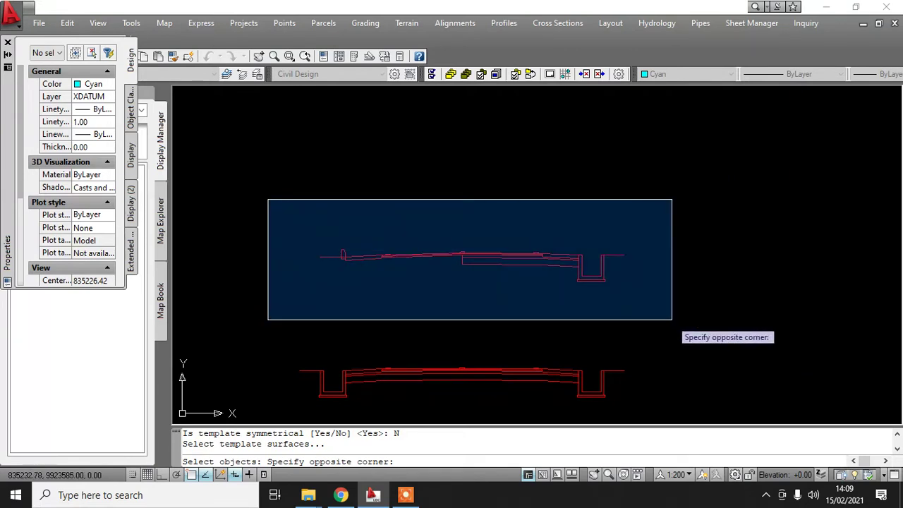
left_click(673, 320)
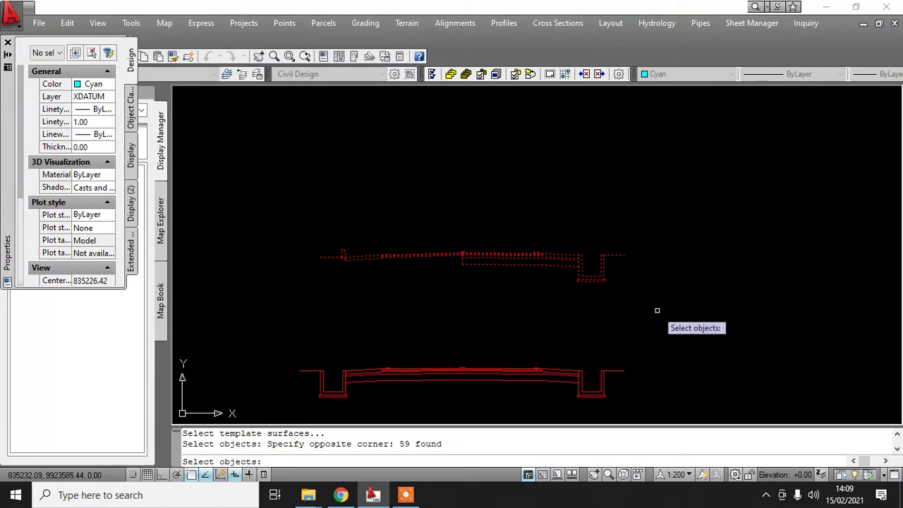
key("Return")
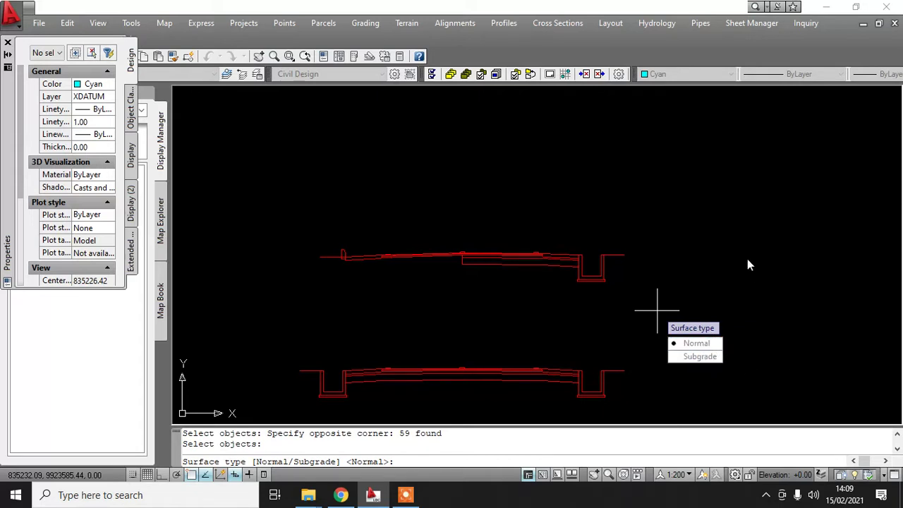
Assign the Normal surface type to every selected template surface and leave all material names blank.
type("N")
key("Return")
key("Return")
key("Return")
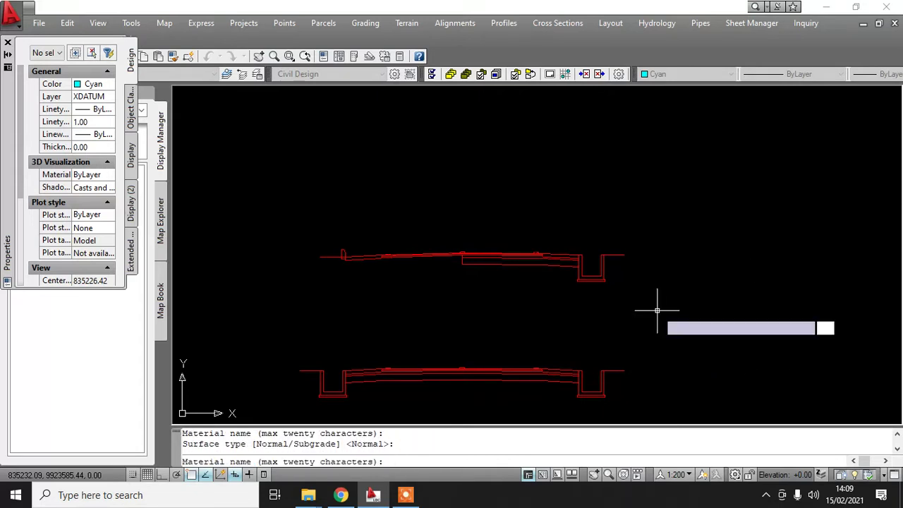
key("Return")
type("N")
key("Return")
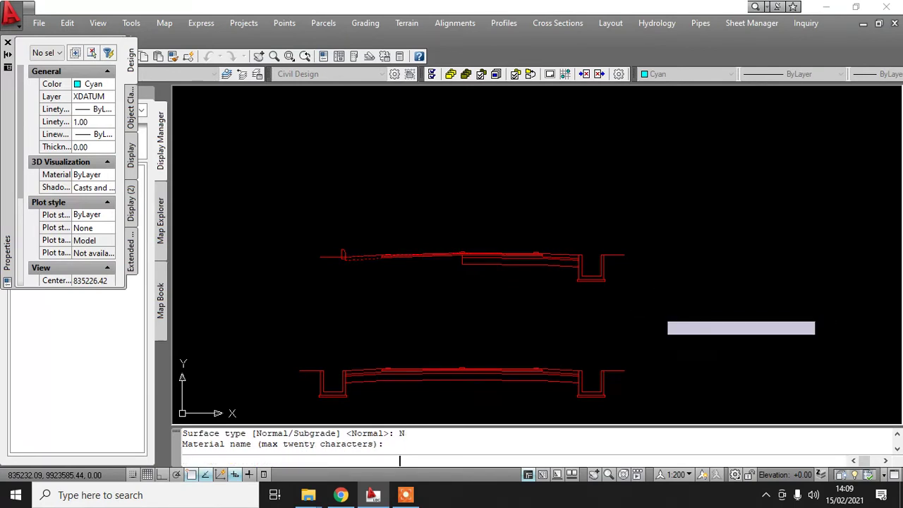
key("Return")
type("N")
key("Return")
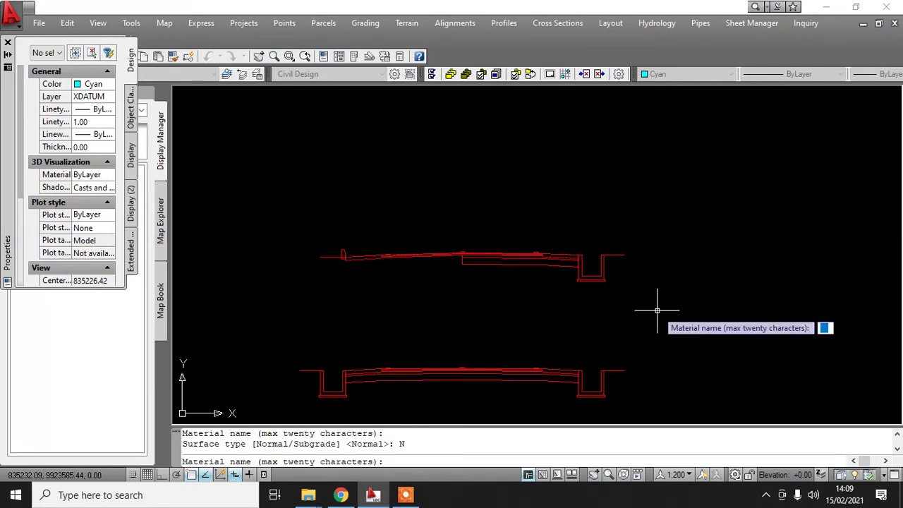
key("Return")
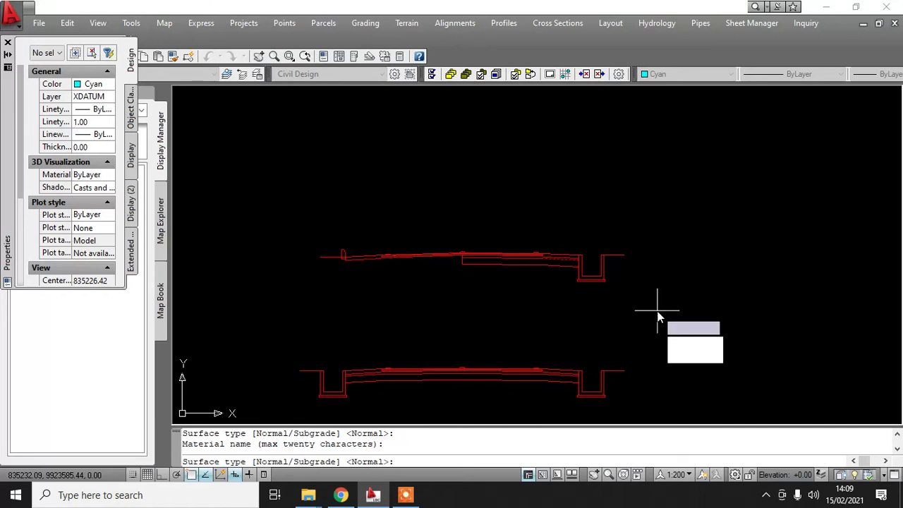
type("N")
key("Return")
key("Return")
type("N")
key("Return")
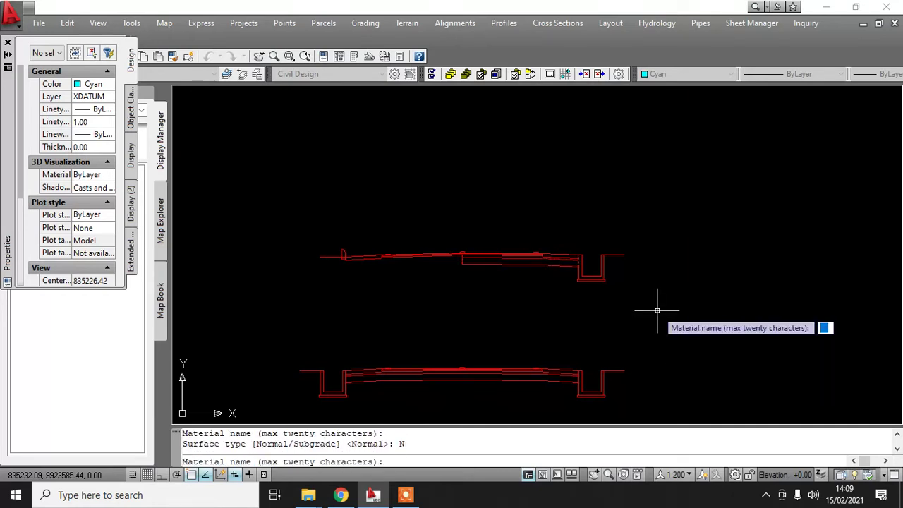
key("Return")
type("N")
key("Return")
key("Return")
type("N")
key("Return")
key("Return")
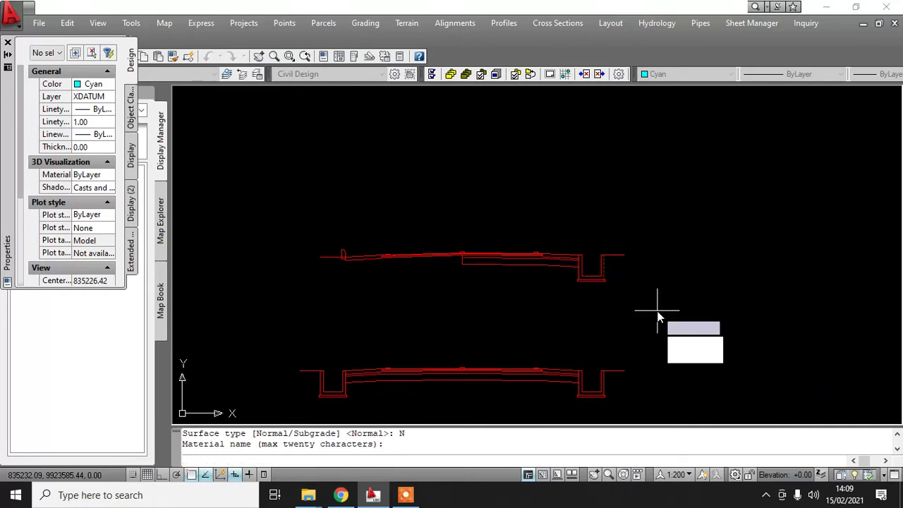
key("Return")
key("Return")
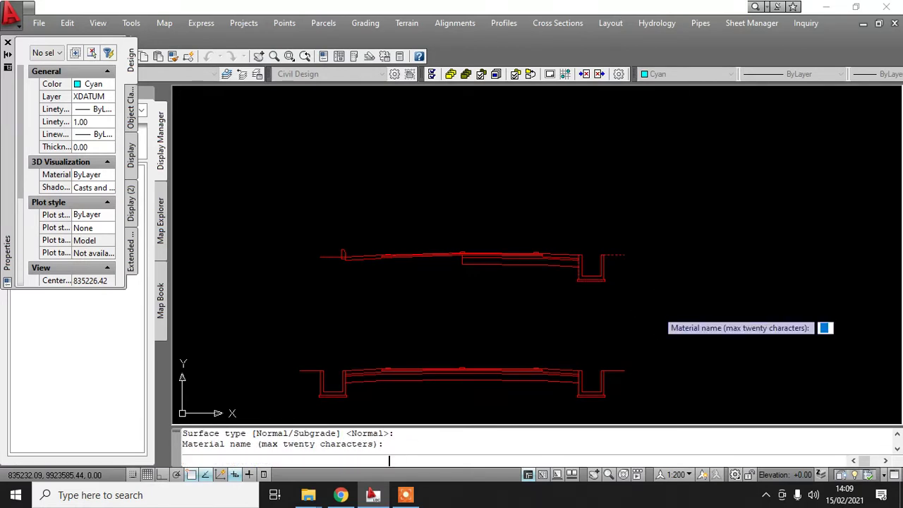
key("Return")
type("N")
key("Return")
key("Return")
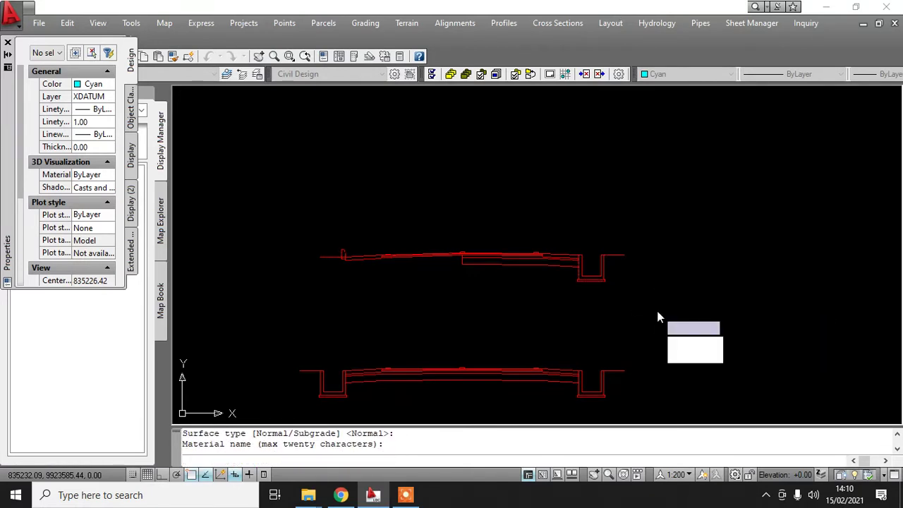
key("Return")
key("Return")
key("Return")
key("Return")
key("Return")
key("Return")
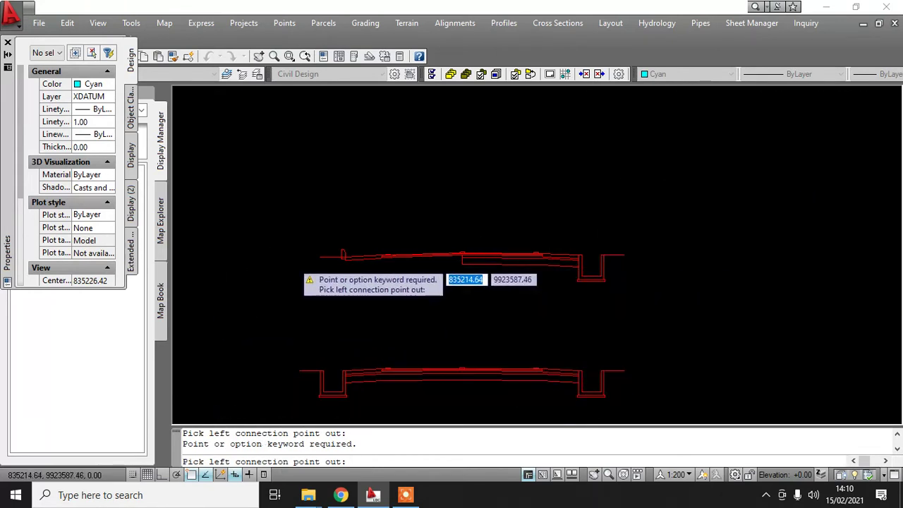
Set the left connection point out at the kerb-side line's outer end and the right one at the ditch-side line's outer end.
scroll(322, 254, "up", 5)
scroll(314, 262, "up", 3)
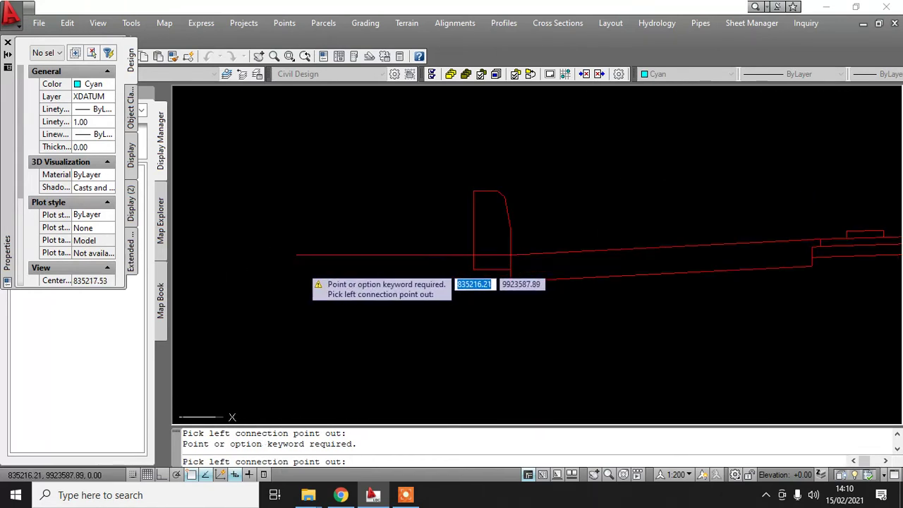
left_click(296, 254)
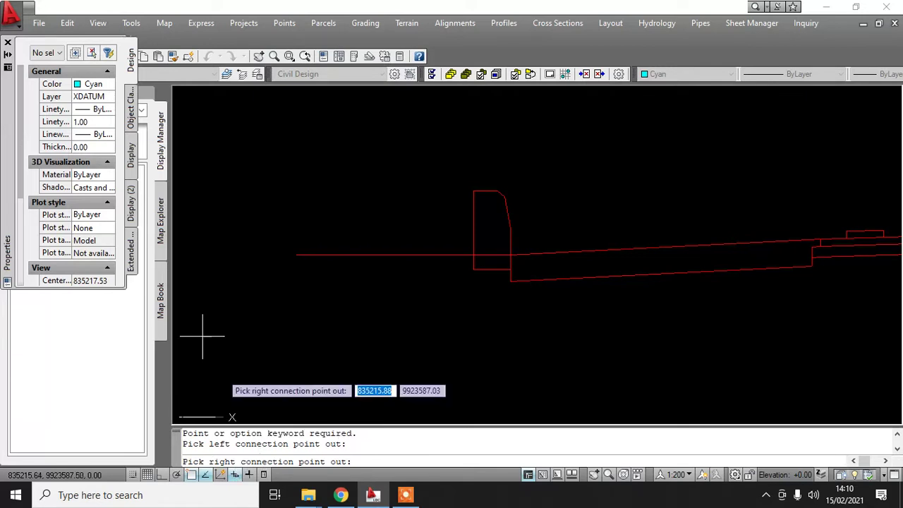
scroll(202, 339, "down", 5)
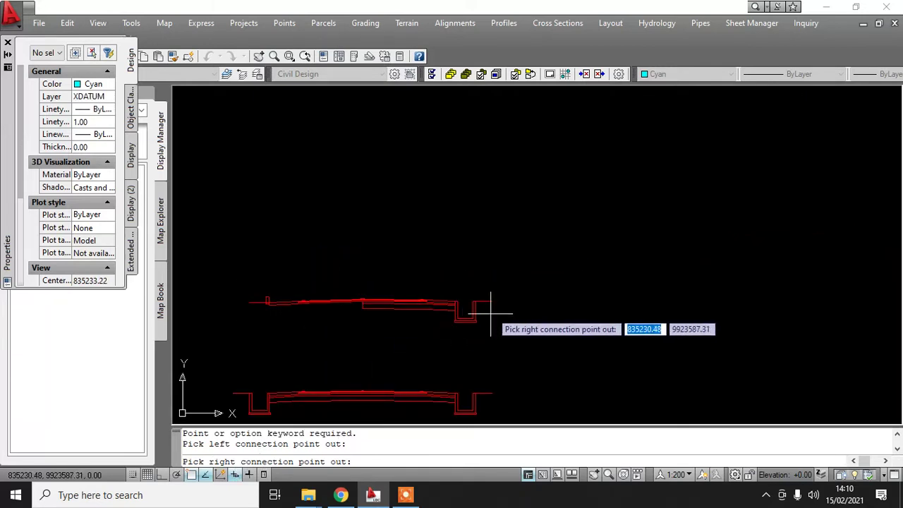
scroll(486, 296, "up", 4)
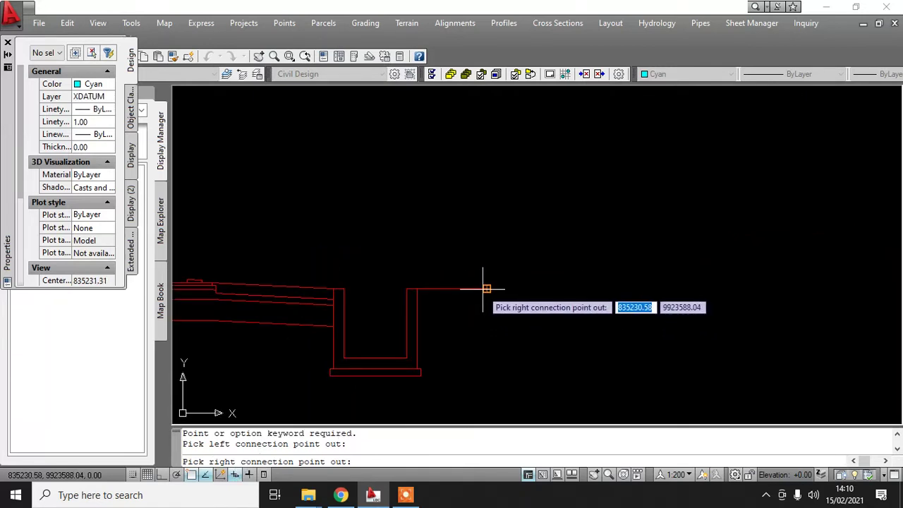
left_click(488, 291)
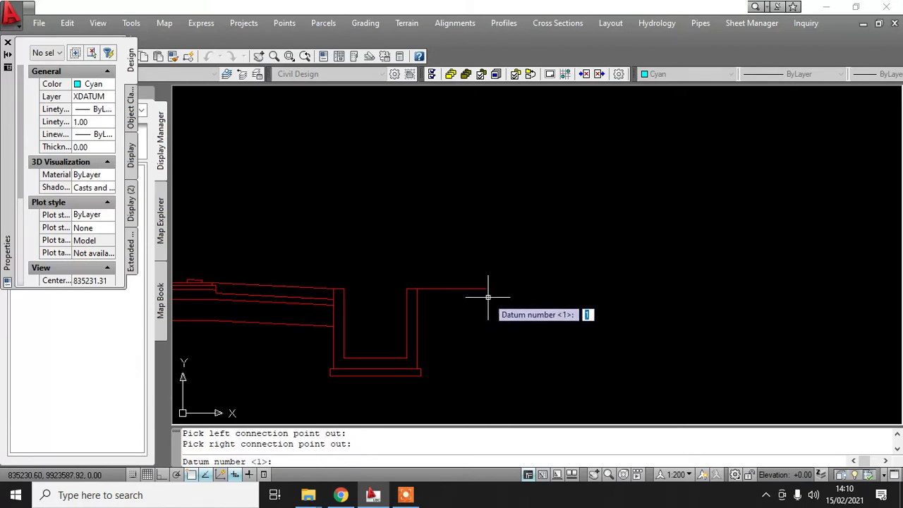
Accept datum number 1 for the template's datum line.
key("Return")
scroll(626, 307, "down", 6)
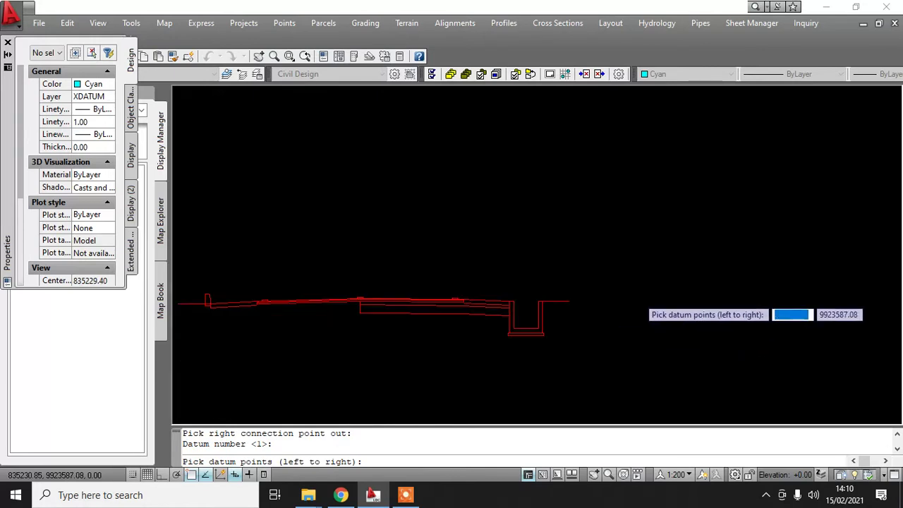
scroll(378, 303, "up", 3)
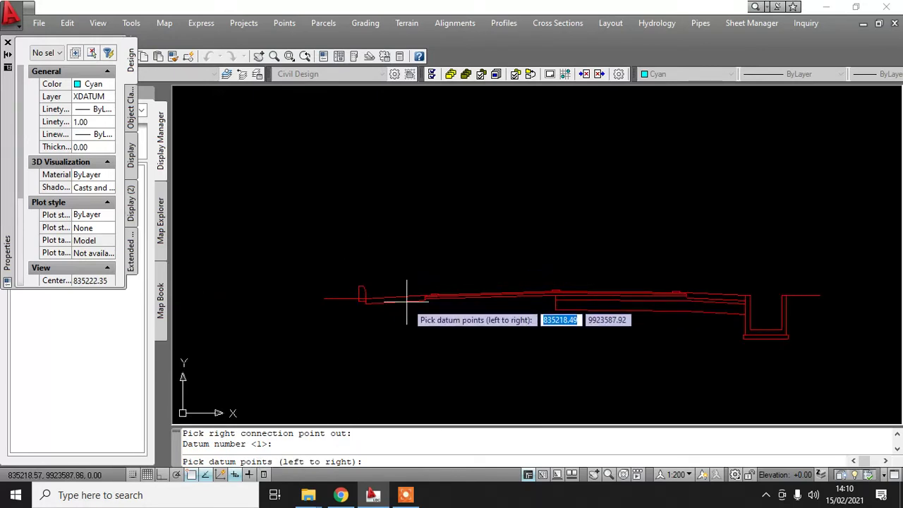
scroll(360, 307, "up", 2)
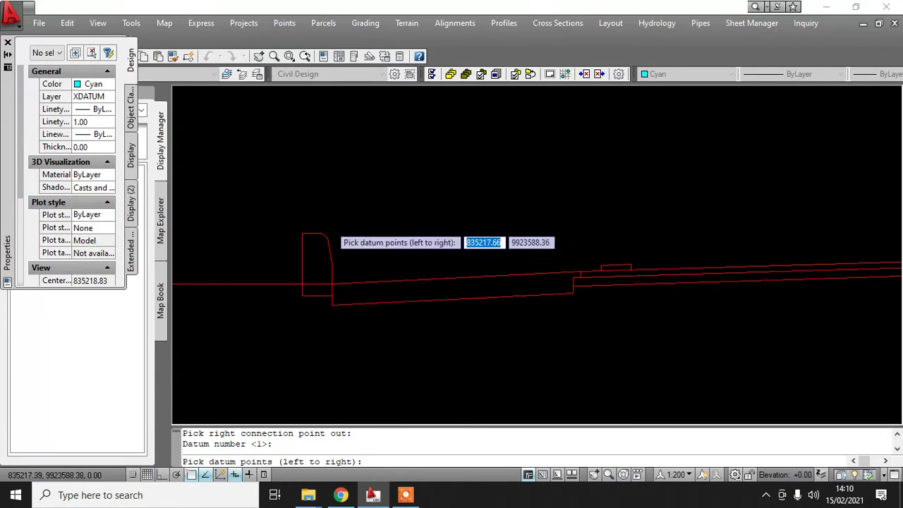
Examine the pavement layers, slopes and ditch of the plotted cross section at station 0+000 as a reference for the datum.
scroll(317, 289, "down", 3)
scroll(352, 212, "down", 8)
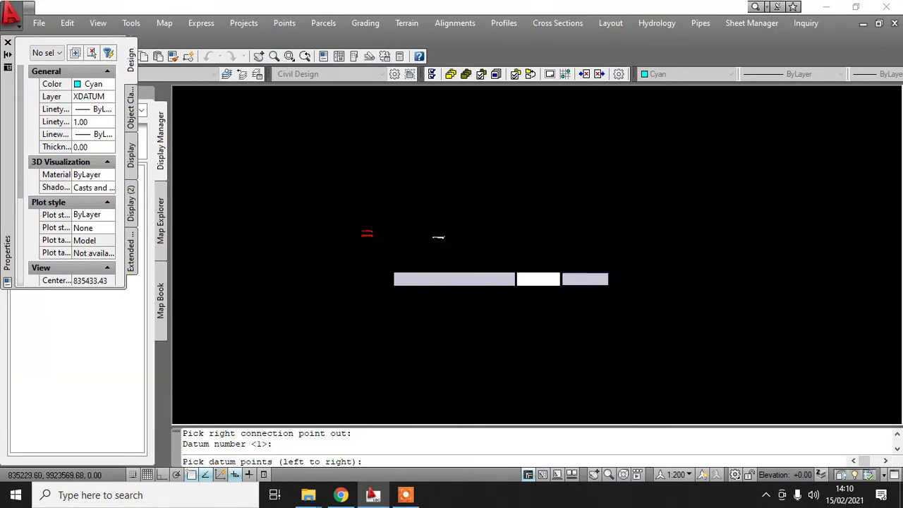
scroll(484, 379, "up", 8)
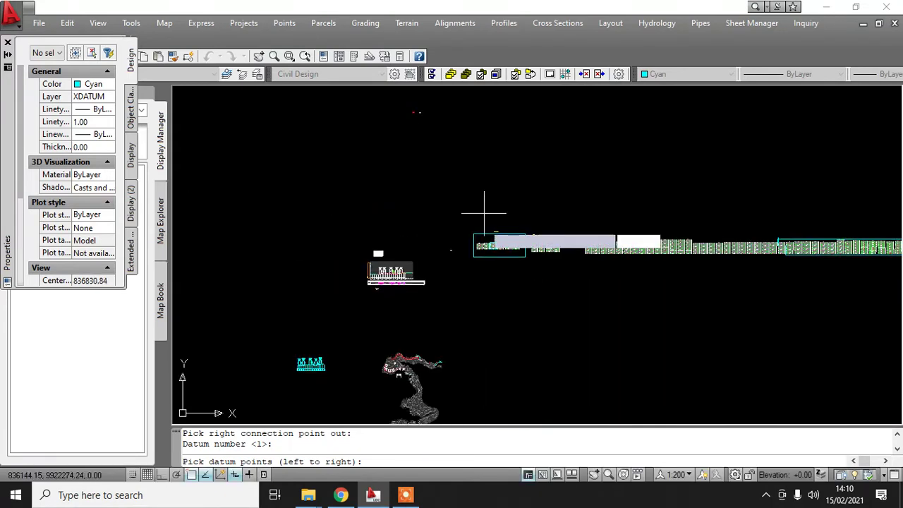
scroll(458, 251, "up", 10)
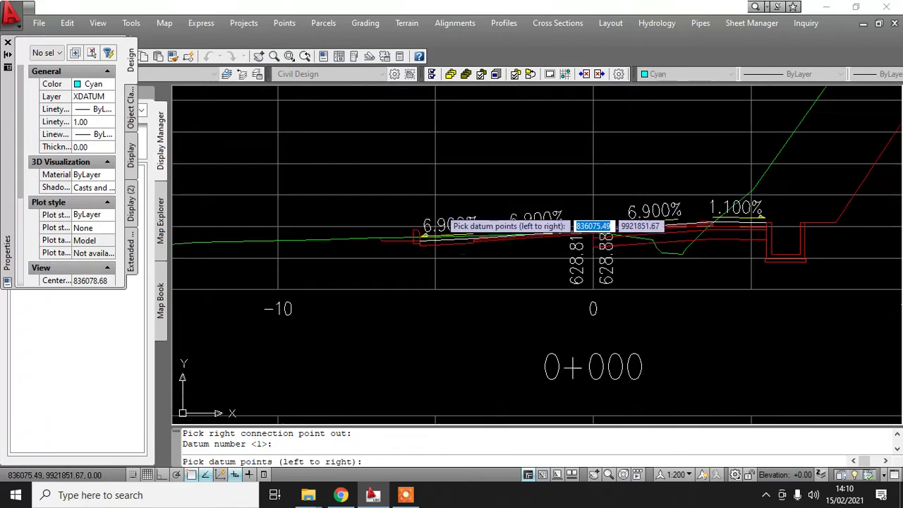
middle_click_drag(616, 224, 324, 268)
middle_click_drag(692, 248, 552, 268)
scroll(659, 296, "up", 4)
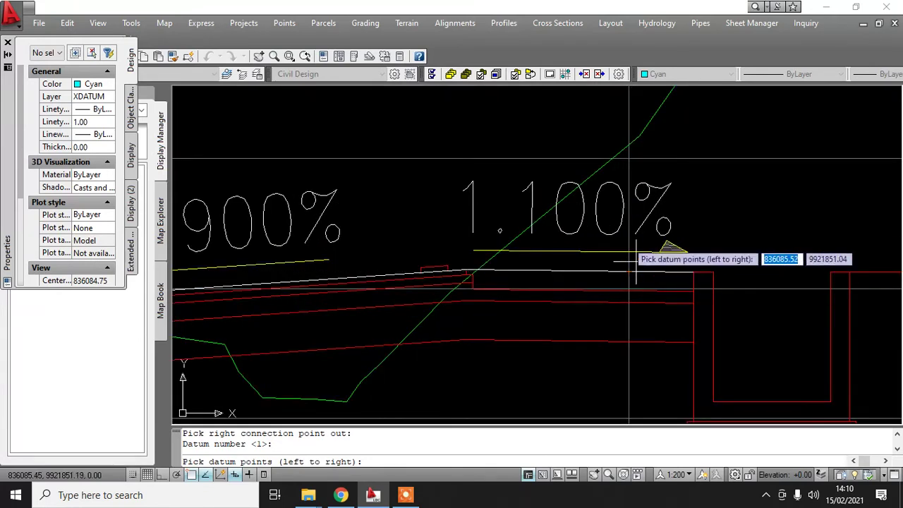
left_click(629, 272)
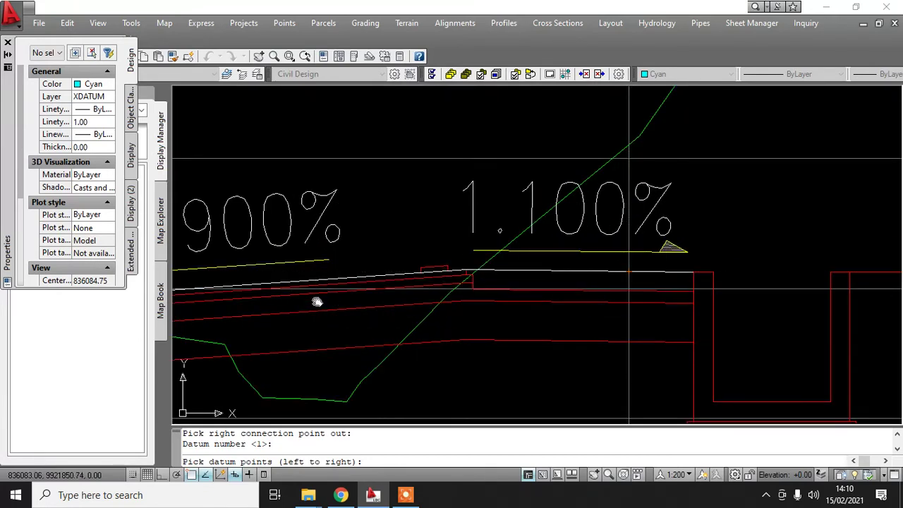
mouse_move(317, 300)
middle_mouse_down()
mouse_move(591, 329)
mouse_move(826, 282)
mouse_move(857, 285)
middle_mouse_up()
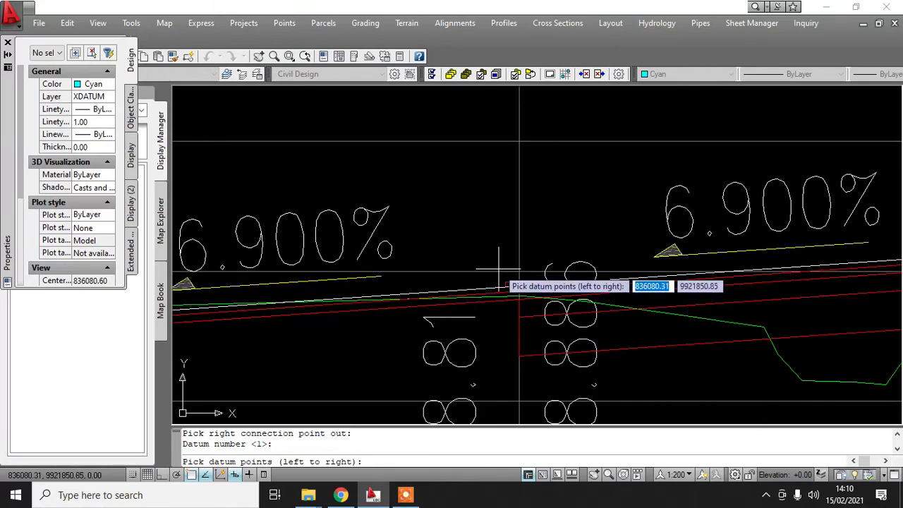
scroll(508, 285, "up", 2)
scroll(543, 349, "down", 8)
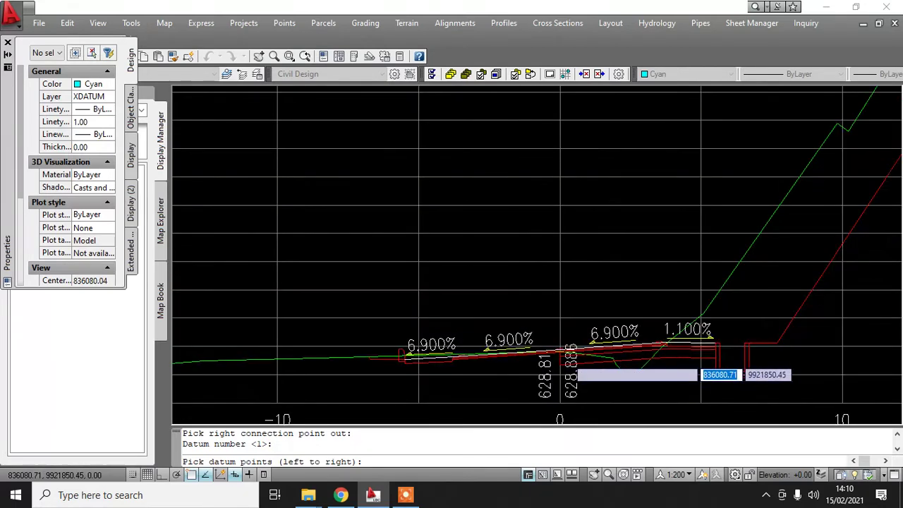
Pick the first datum points on the upper section's pavement surface, at the kerb's inner face and the kerb-side edge of the pavement.
scroll(454, 231, "down", 6)
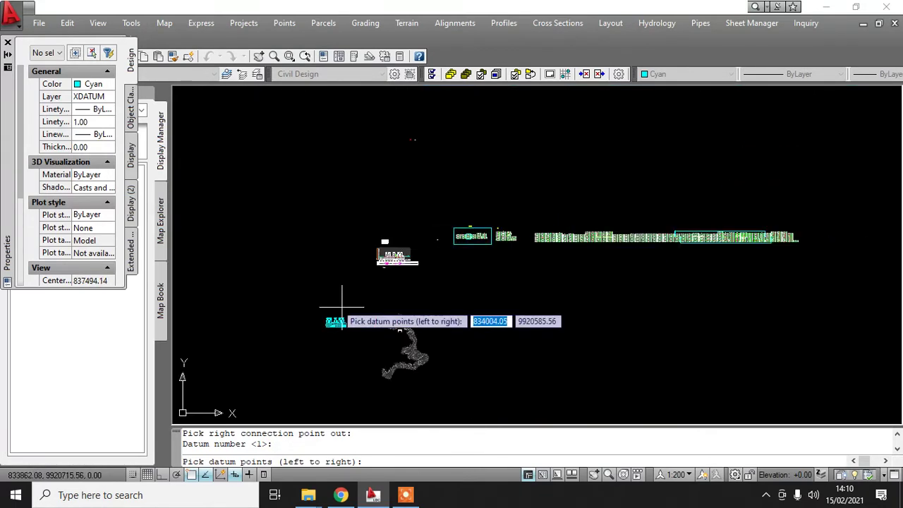
mouse_move(341, 308)
middle_mouse_down()
mouse_move(399, 386)
mouse_move(400, 408)
middle_mouse_up()
scroll(416, 333, "down", 2)
scroll(454, 274, "up", 8)
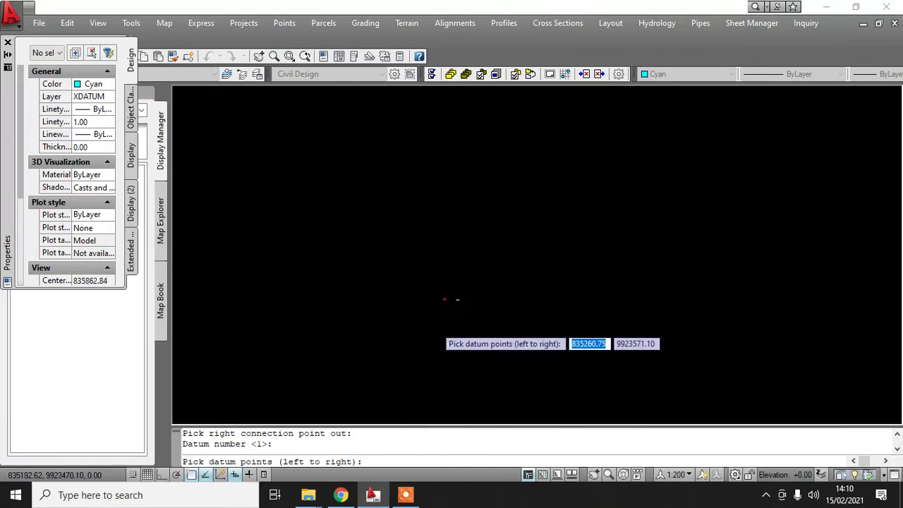
scroll(416, 356, "up", 3)
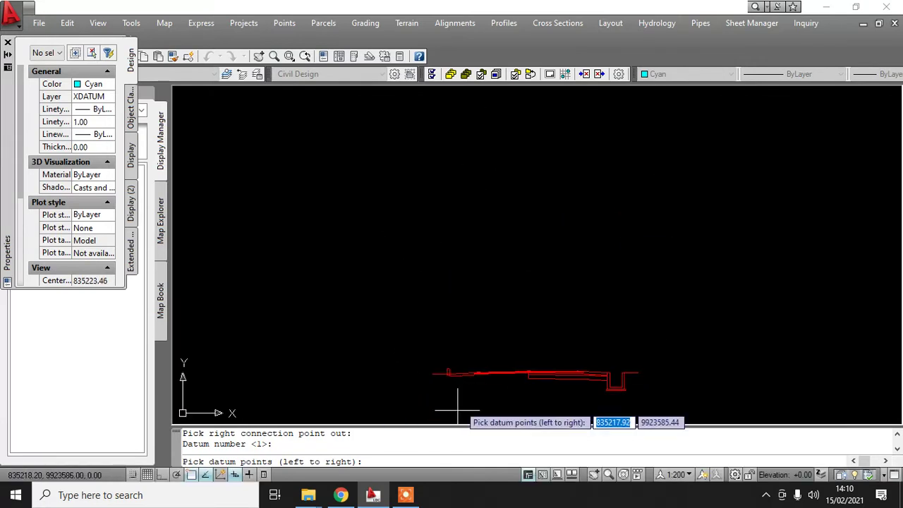
middle_click_drag(461, 403, 395, 340)
scroll(399, 313, "up", 6)
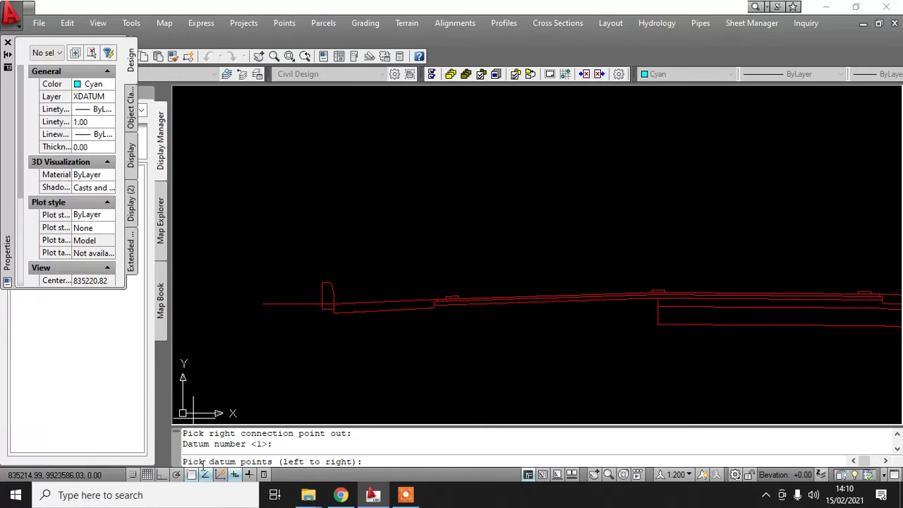
scroll(332, 317, "up", 3)
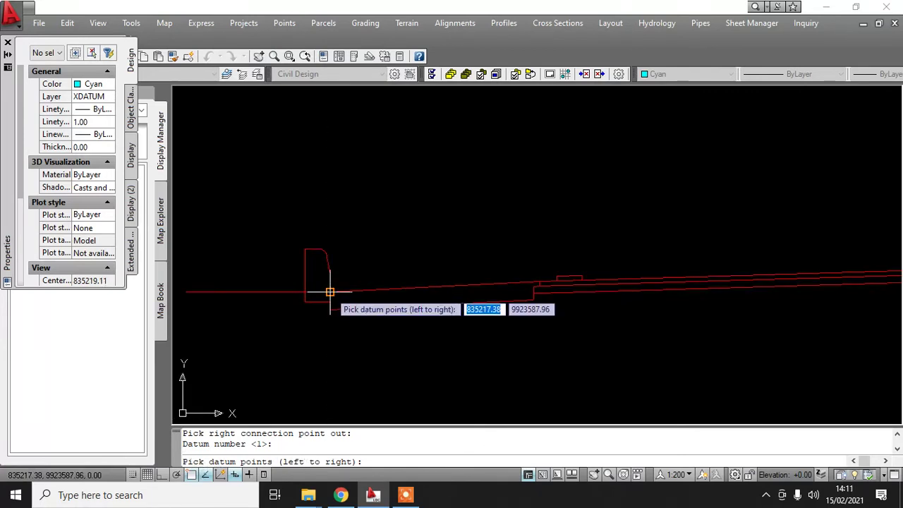
left_click(330, 292)
scroll(529, 289, "up", 4)
left_click(558, 283)
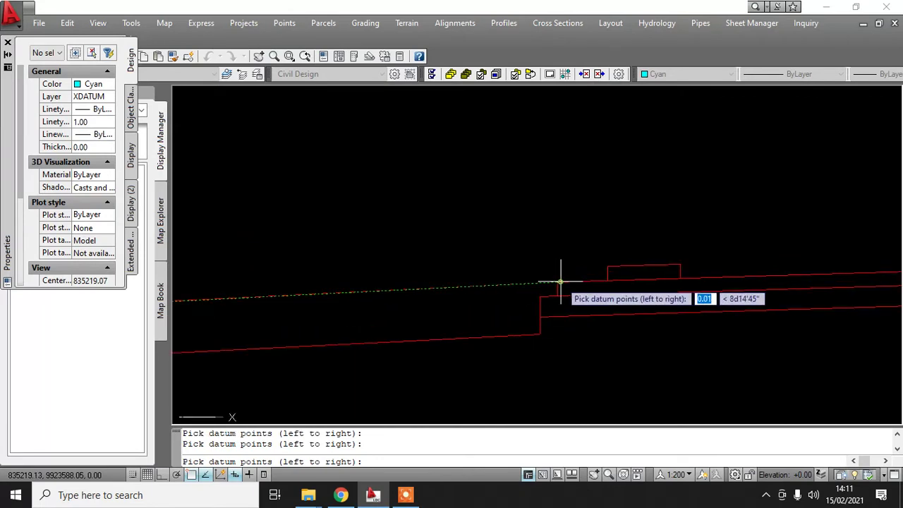
Continue the datum along the pavement surface through the crown and the ditch-side lane edge, and end it at the ditch's inner edge.
scroll(423, 268, "down", 3)
scroll(614, 307, "up", 4)
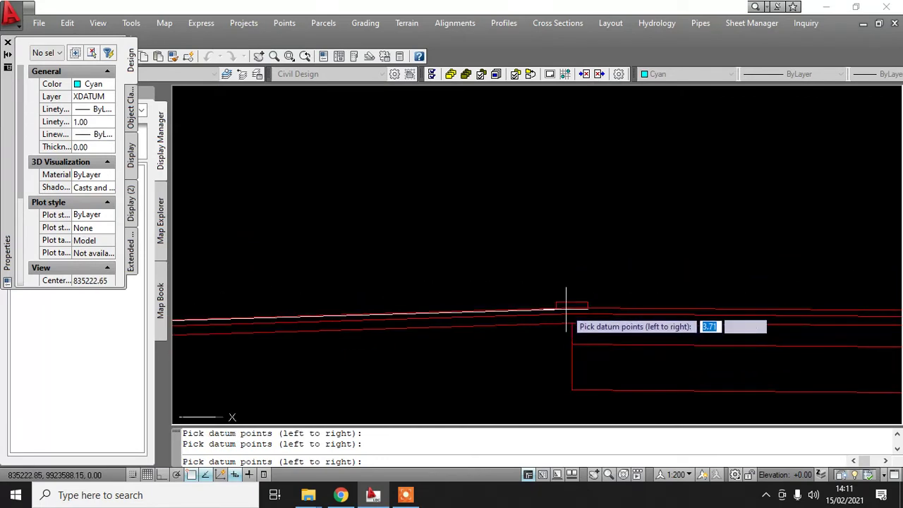
scroll(485, 328, "down", 3)
scroll(485, 328, "up", 5)
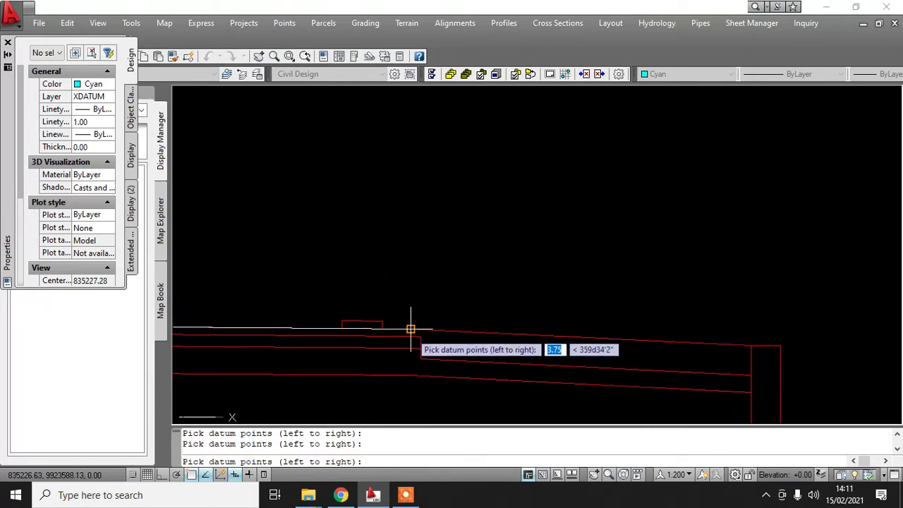
left_click(411, 329)
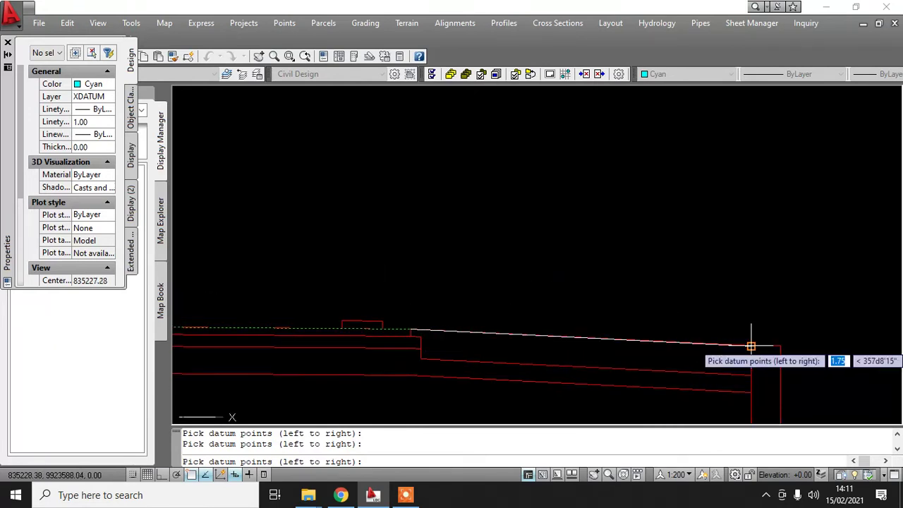
left_click(750, 347)
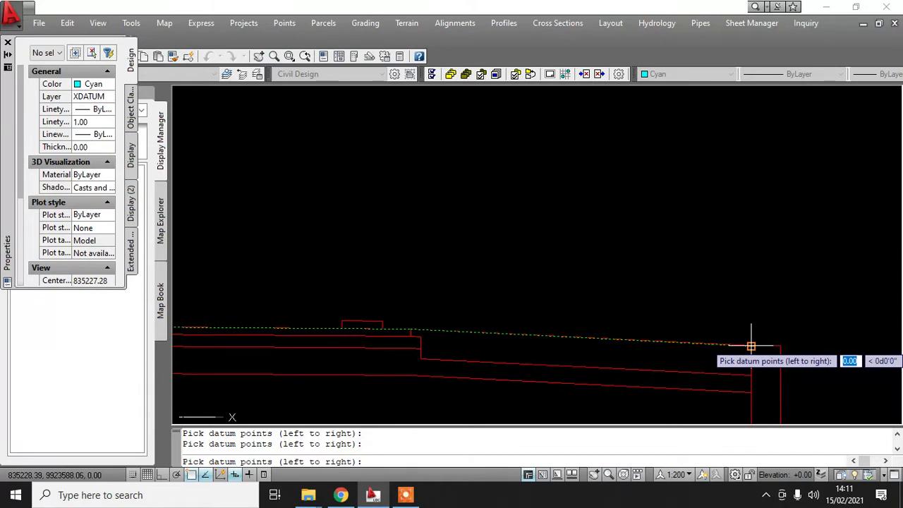
key("Return")
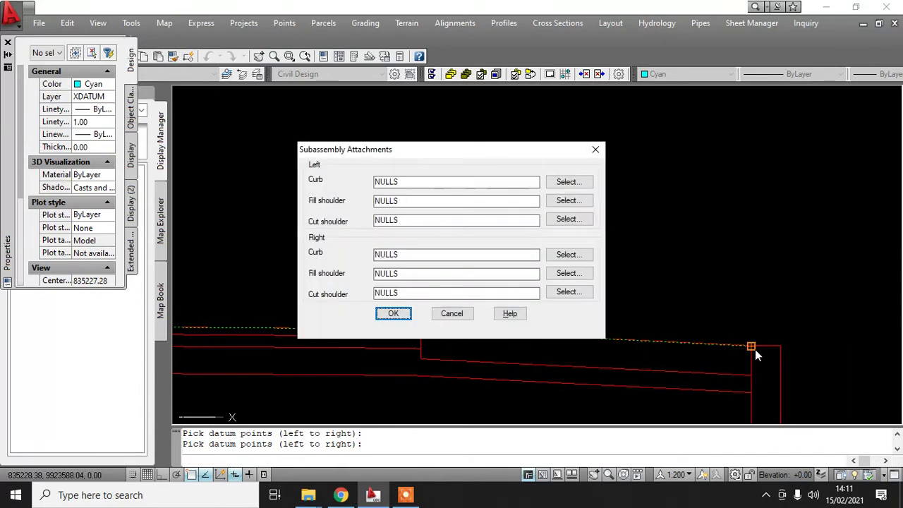
Keep NULLS for all subassembly attachments, name the template LATIHAN 1 and decline defining another template.
key("Return")
key("Return")
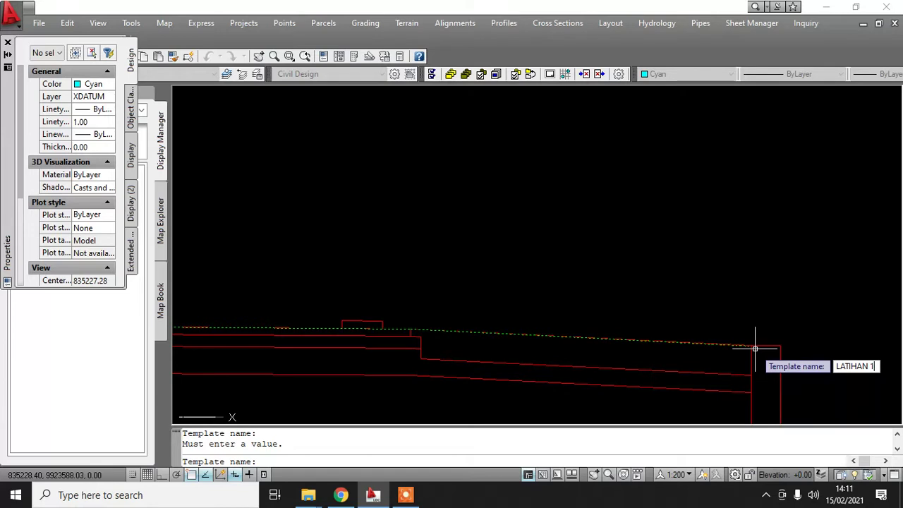
key("Return")
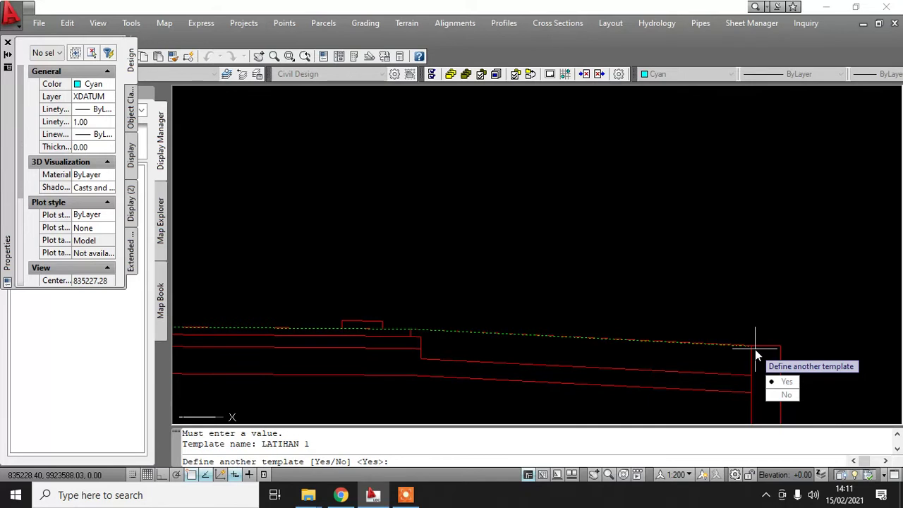
type("N")
key("Return")
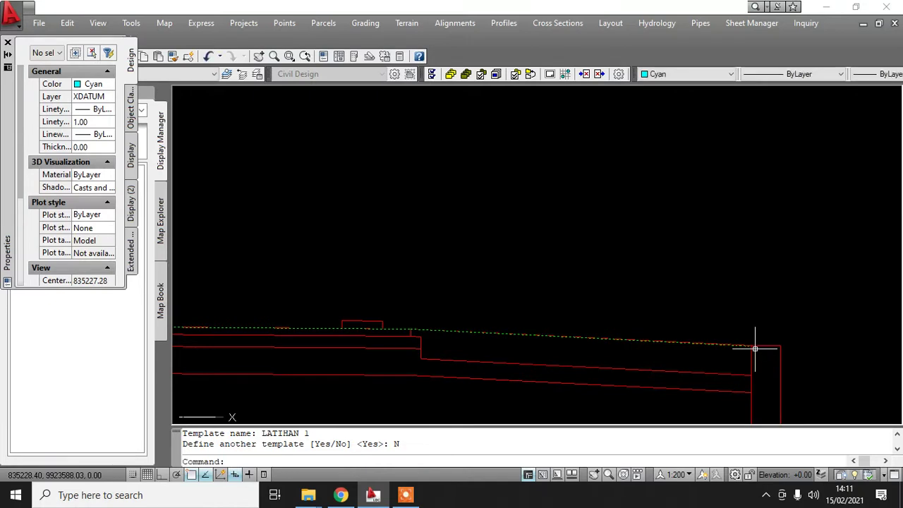
Open the saved template latihan 1 for editing from the template library.
scroll(613, 265, "down", 3)
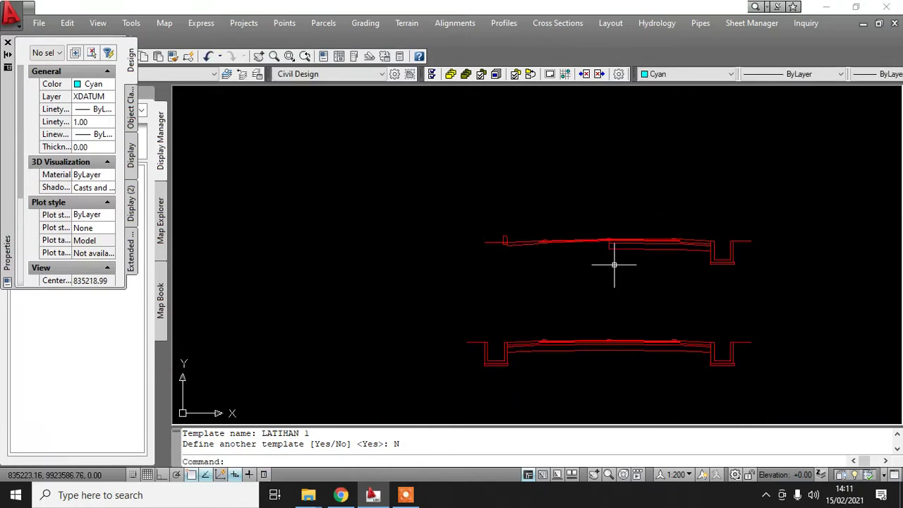
middle_click_drag(664, 256, 600, 288)
scroll(520, 252, "up", 2)
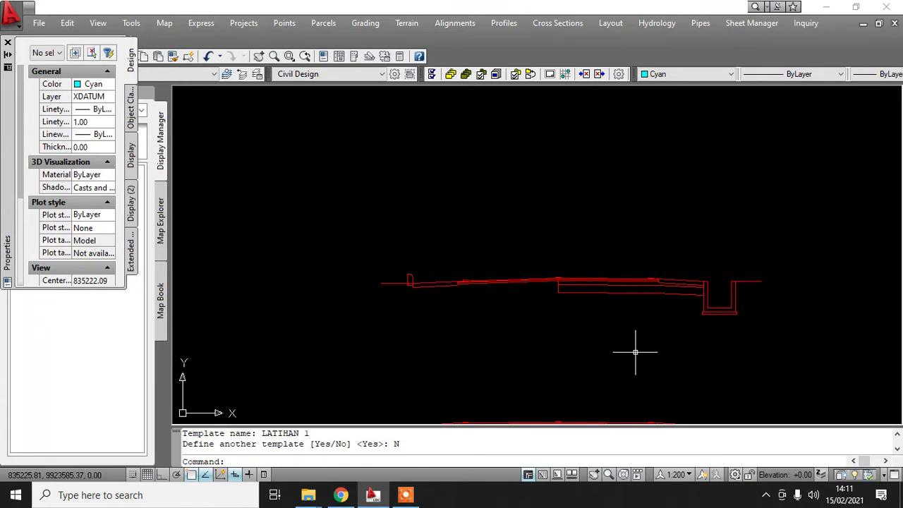
left_click(569, 26)
mouse_move(588, 106)
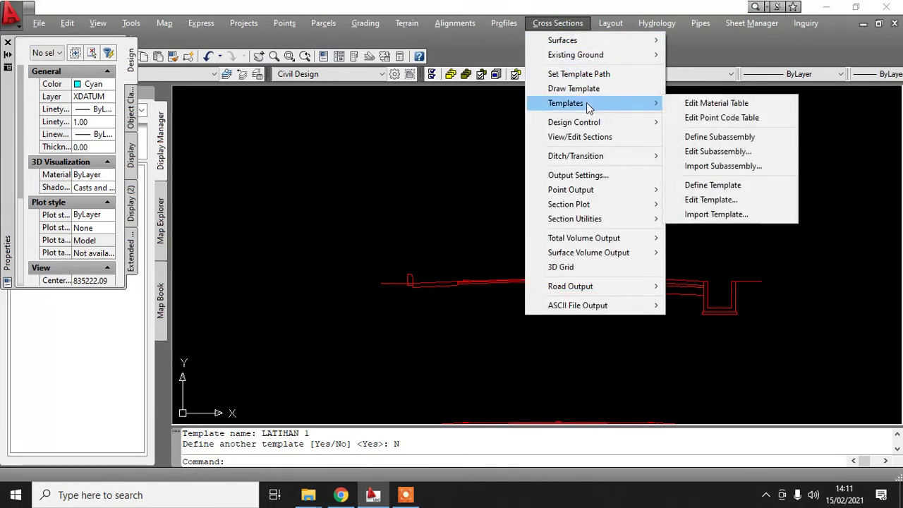
left_click(739, 200)
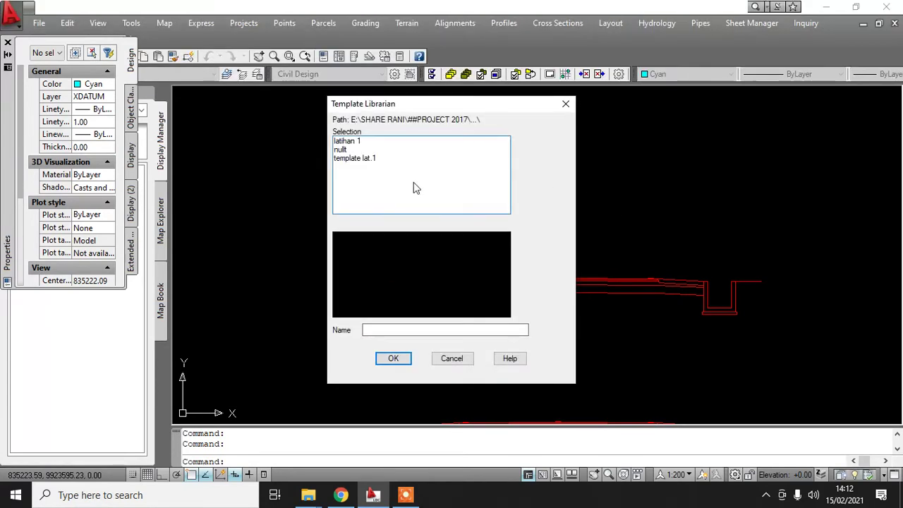
left_click(355, 142)
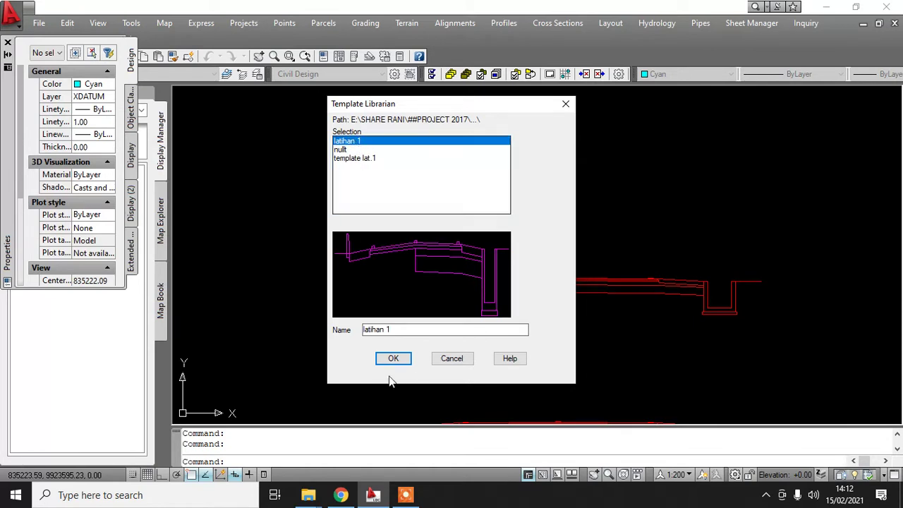
left_click(394, 358)
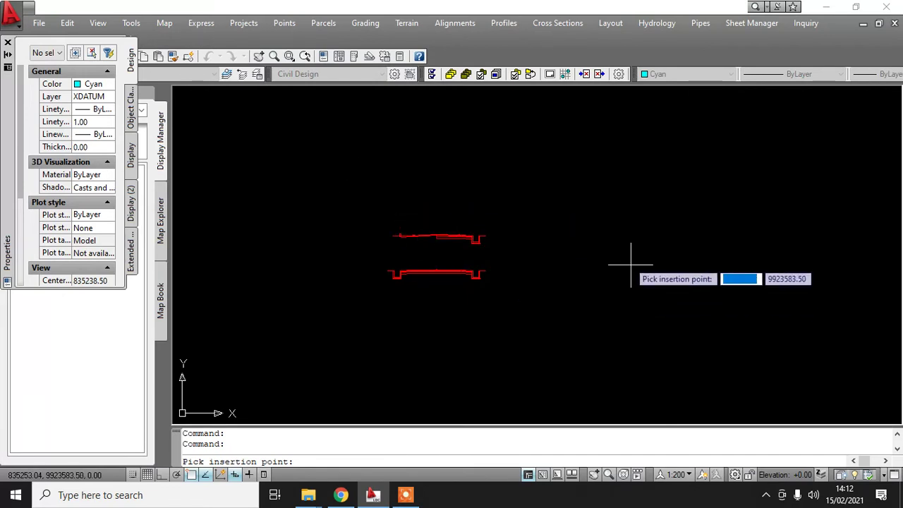
Place the template in the empty area beside the red sections, compare it with the original section and leave the template editor.
left_click(626, 258)
scroll(625, 268, "up", 5)
mouse_move(560, 270)
middle_mouse_down()
mouse_move(534, 295)
mouse_move(511, 293)
middle_mouse_up()
scroll(565, 312, "down", 2)
middle_click_drag(211, 232, 377, 250)
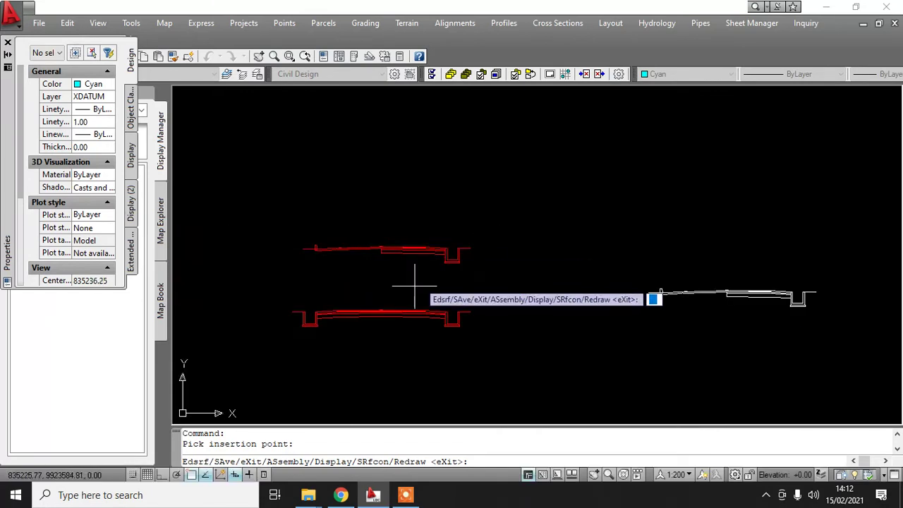
scroll(776, 310, "up", 5)
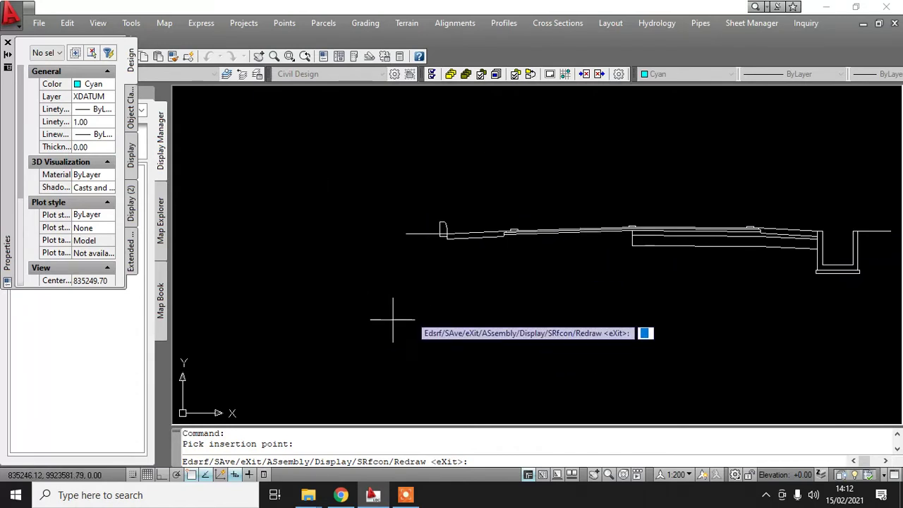
key("Escape")
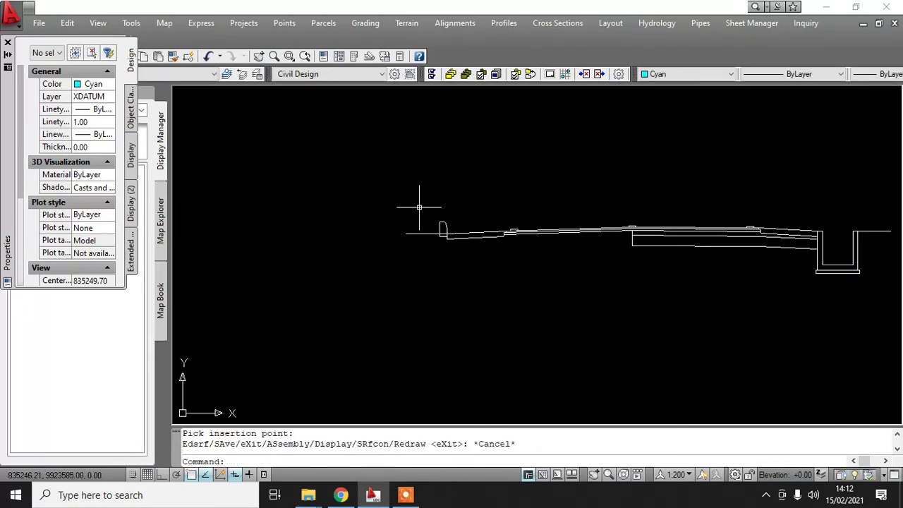
Erase the white copy of the template placed beside the red sections.
left_click(367, 153)
scroll(748, 321, "down", 3)
left_click(868, 324)
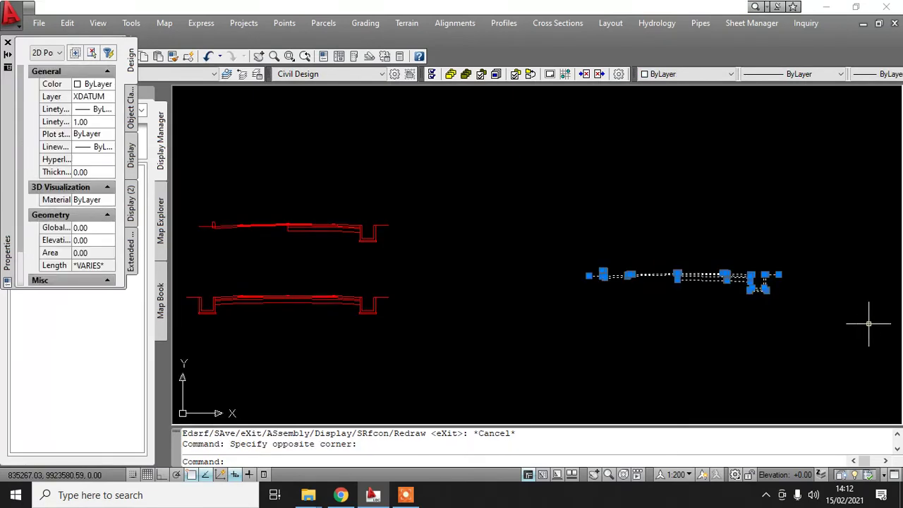
key("Delete")
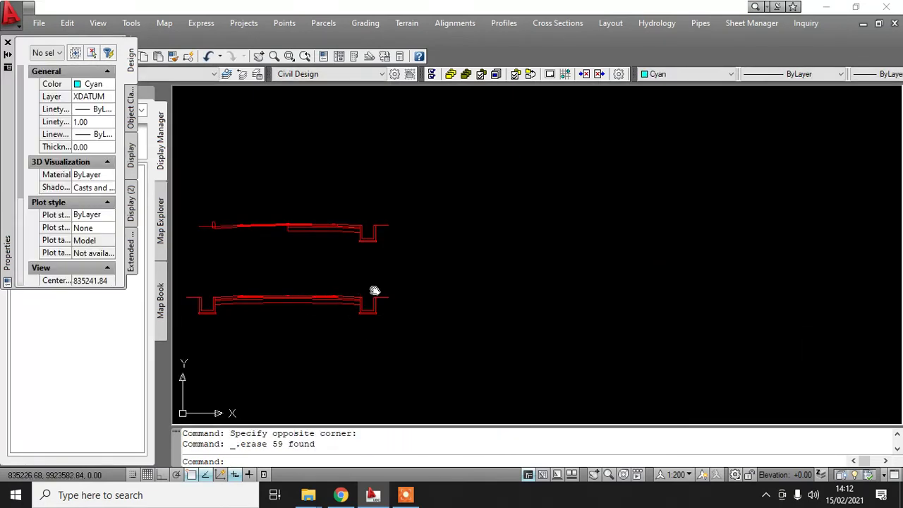
Erase the left half of the lower symmetrical section, from the outer ditch line up to the centreline.
middle_click_drag(374, 291, 615, 294)
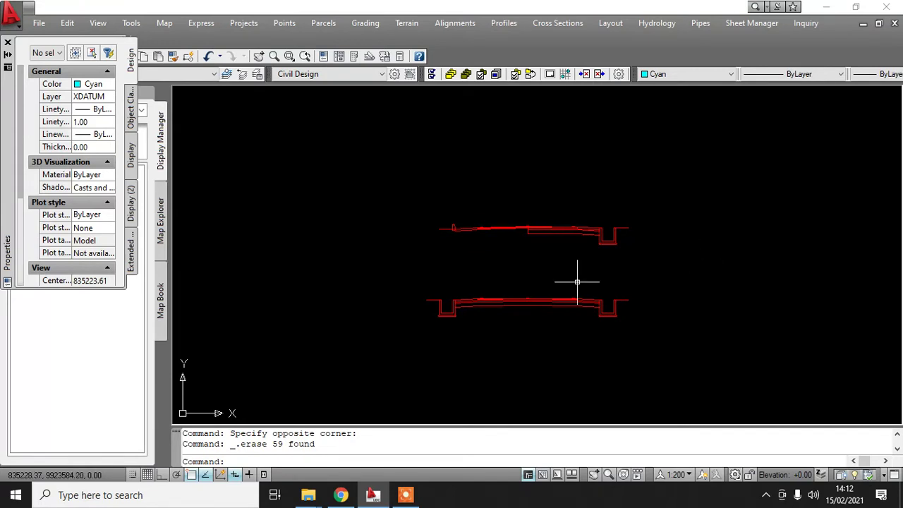
scroll(549, 307, "up", 5)
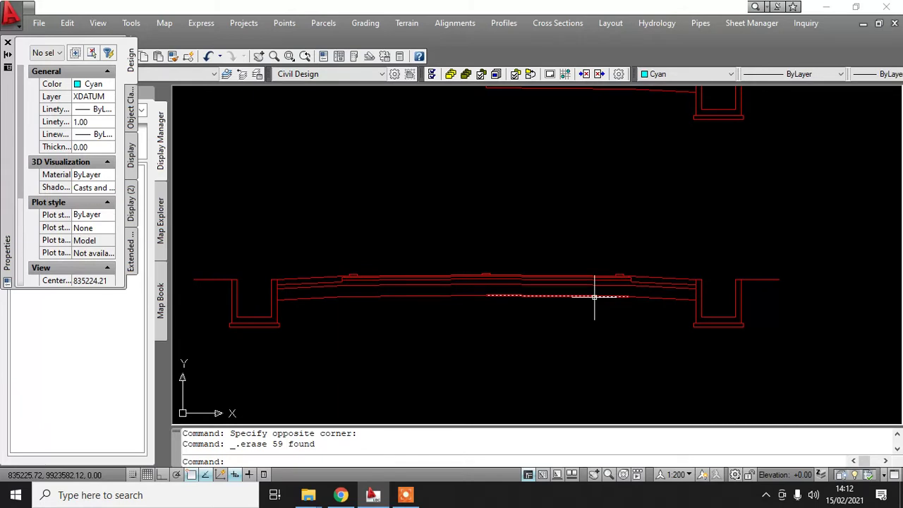
mouse_move(495, 337)
middle_mouse_down()
mouse_move(518, 315)
mouse_move(513, 285)
mouse_move(536, 289)
middle_mouse_up()
scroll(486, 281, "down", 2)
scroll(487, 285, "down", 4)
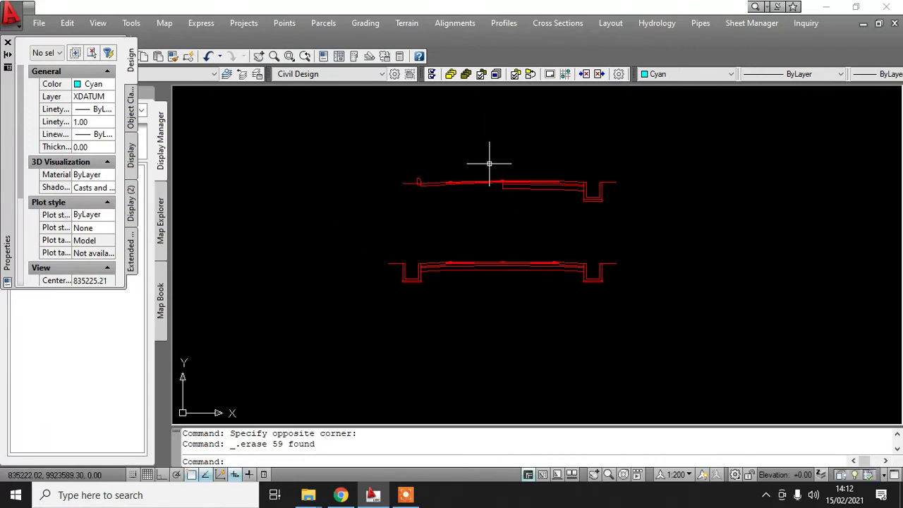
scroll(489, 165, "up", 3)
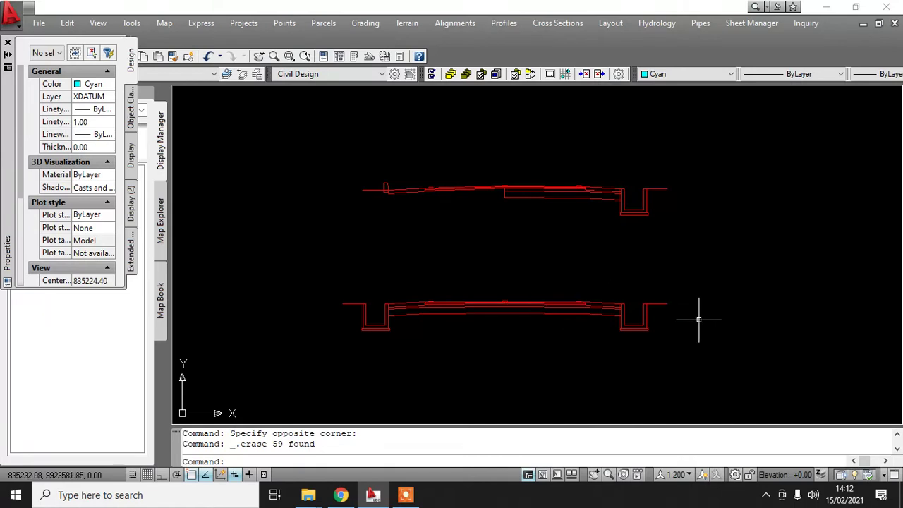
scroll(504, 318, "up", 3)
middle_click_drag(500, 332, 575, 289)
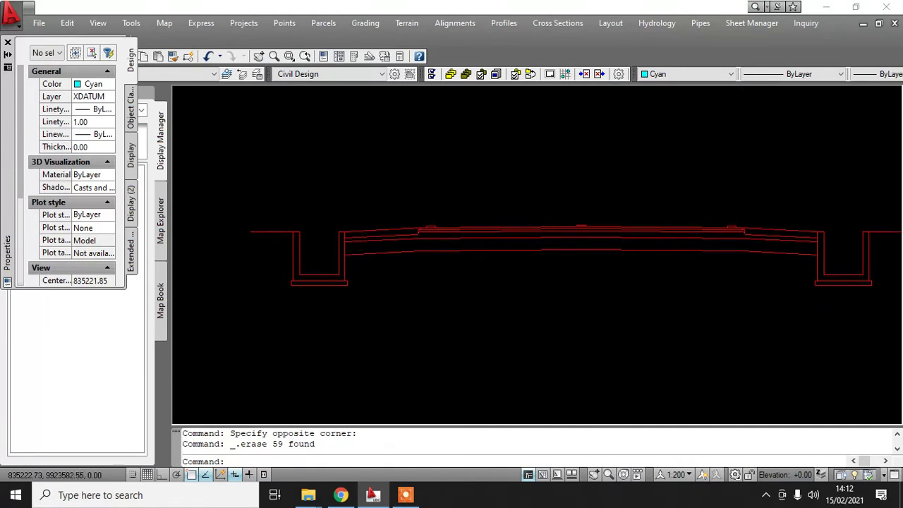
scroll(579, 226, "down", 1)
left_click(508, 151)
left_click(251, 309)
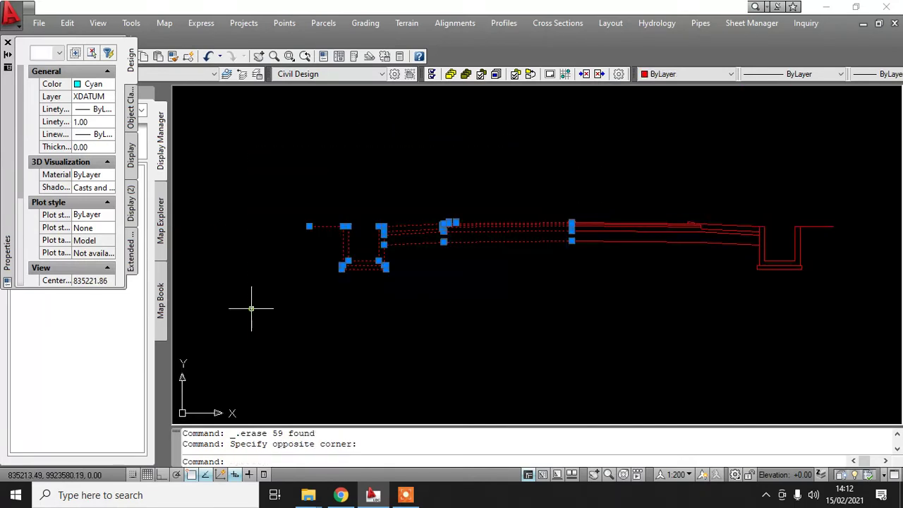
key("Delete")
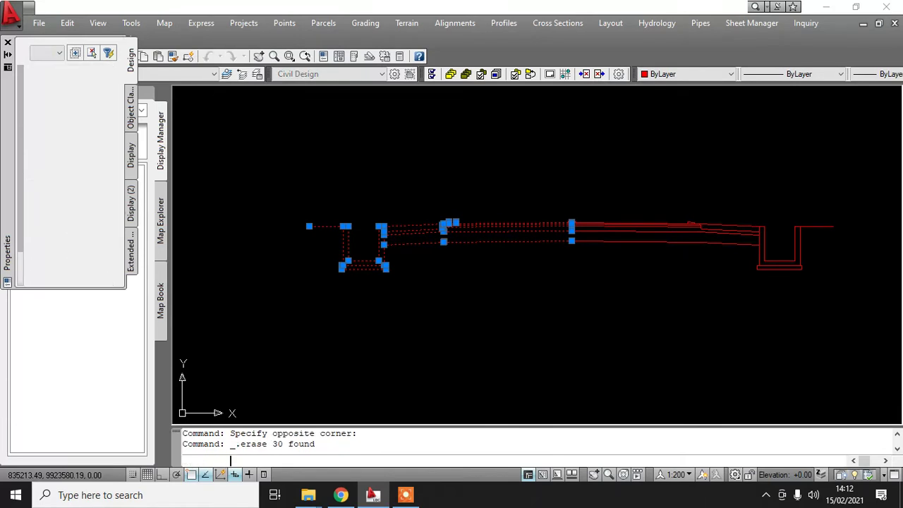
Erase the leftover left half of the centreline road marking on the lower section.
scroll(633, 175, "up", 4)
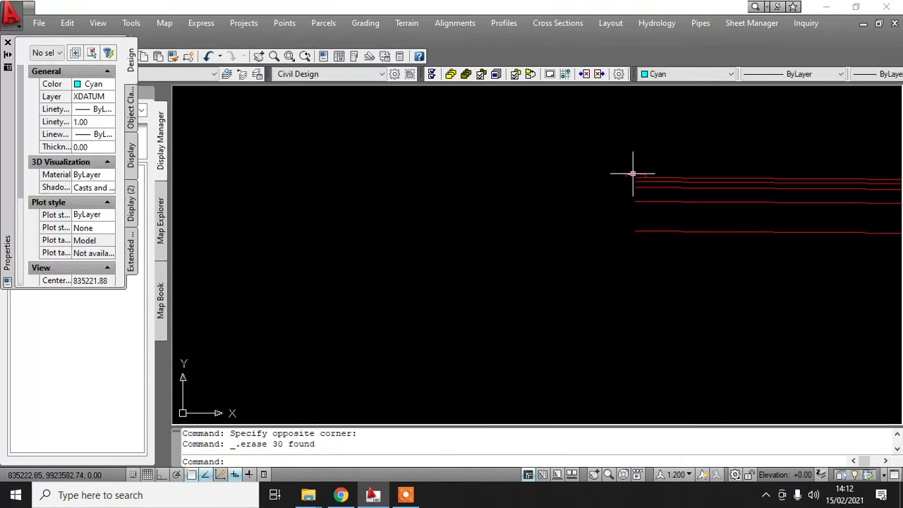
left_click(629, 189)
left_click(589, 242)
key("Delete")
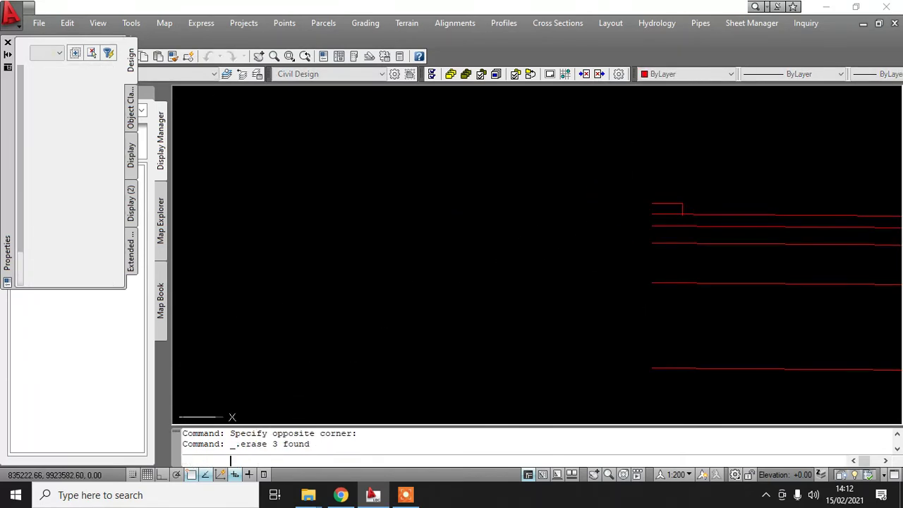
scroll(671, 241, "up", 3)
left_click(670, 241)
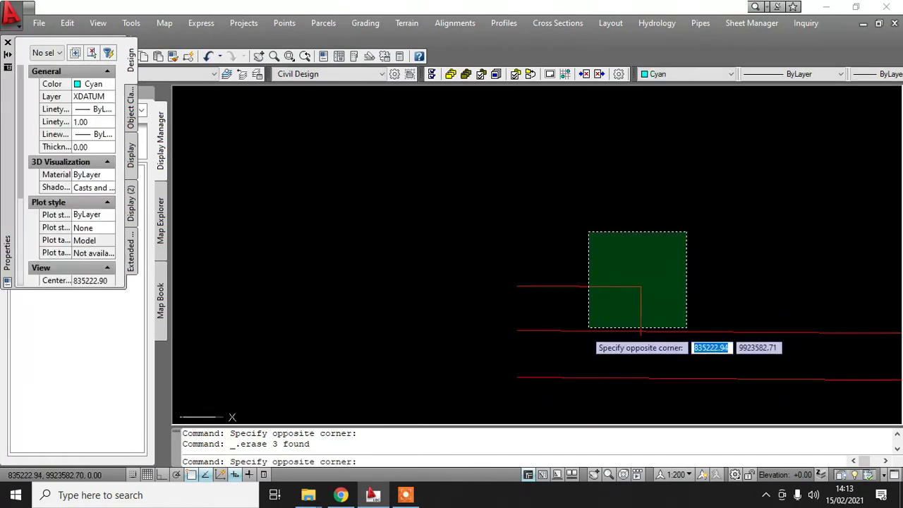
left_click(585, 331)
key("Escape")
Move the remaining half of the centreline road marking slightly upward towards the lower section's road surface line.
left_click(644, 255)
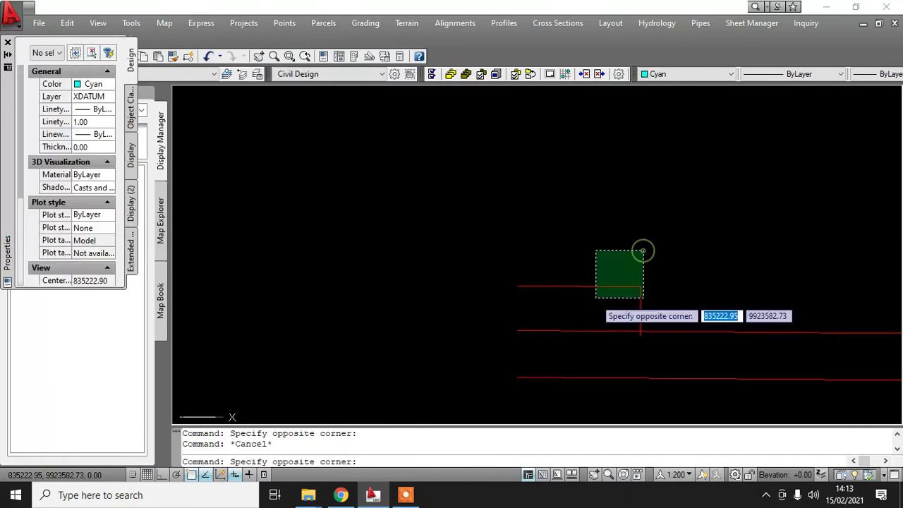
left_click(595, 299)
type("m")
key("Return")
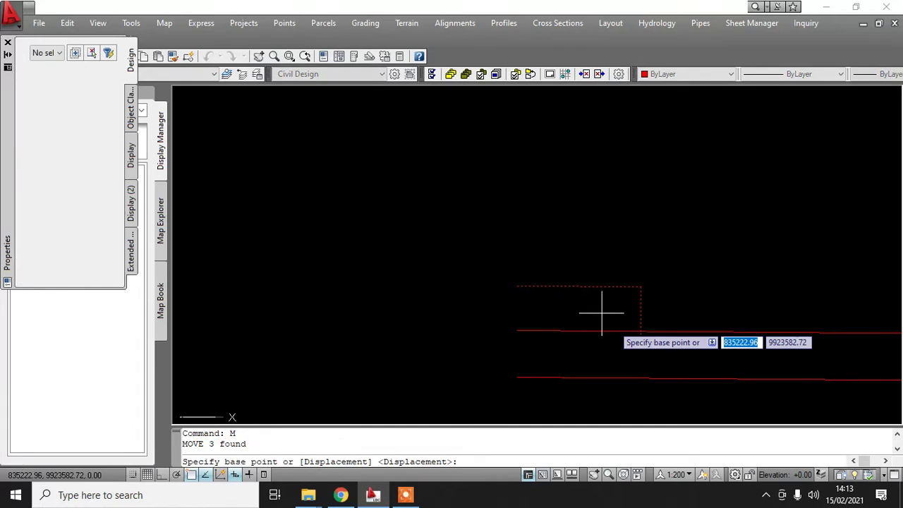
scroll(631, 325, "up", 4)
left_click(625, 319)
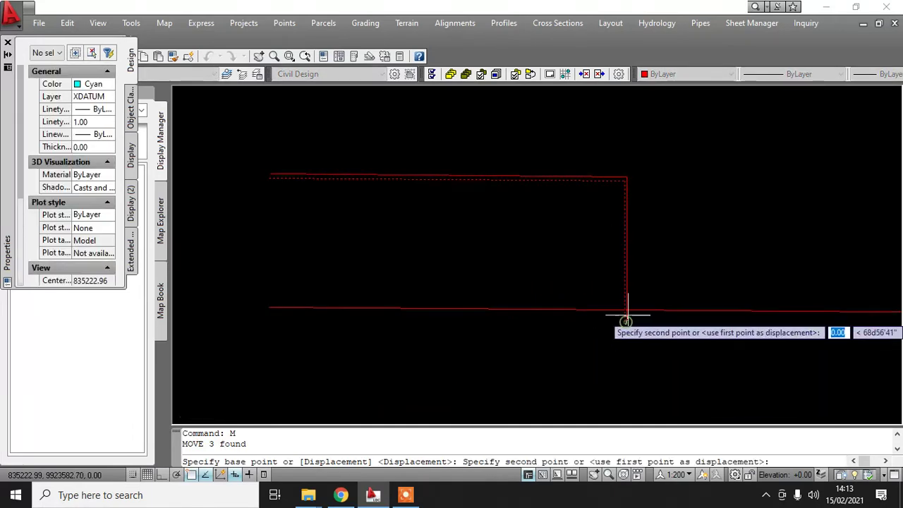
left_click(625, 308)
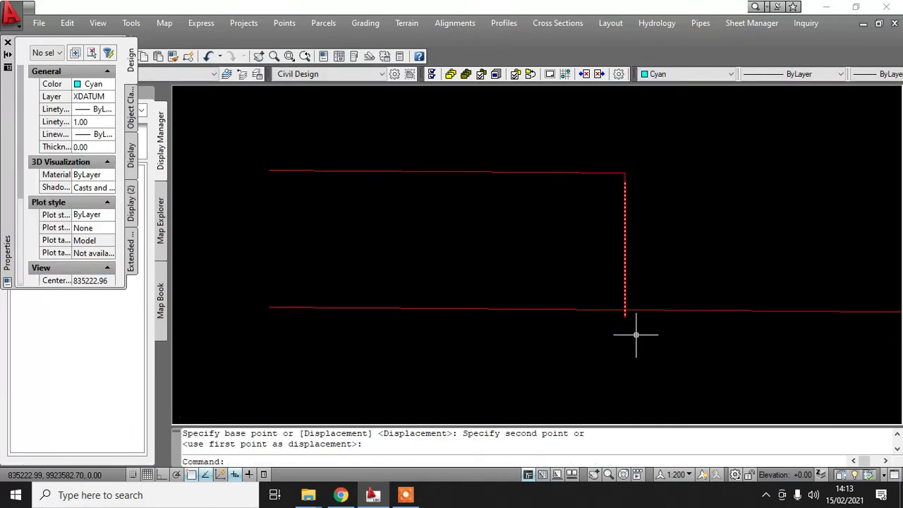
Move the same marking up once more so its base meets the road surface line.
type("m")
key("Return")
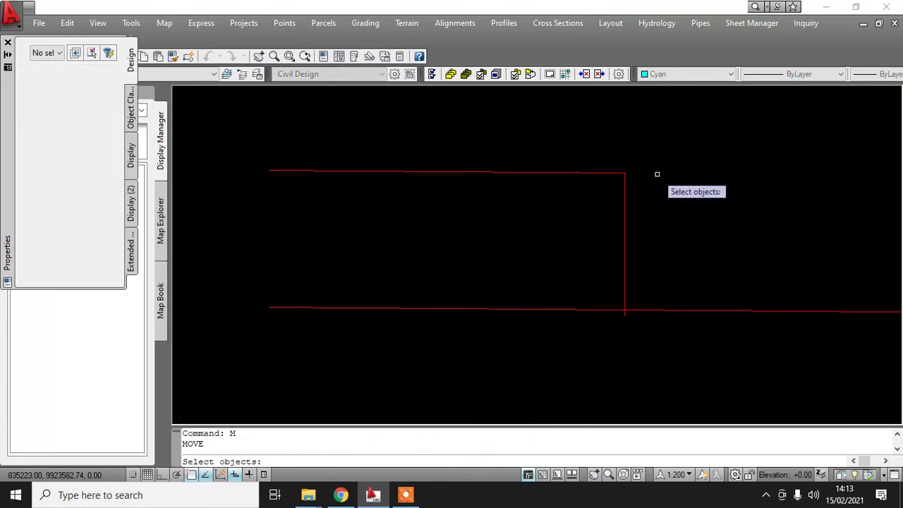
type("p")
key("Return")
key("Return")
left_click(676, 286)
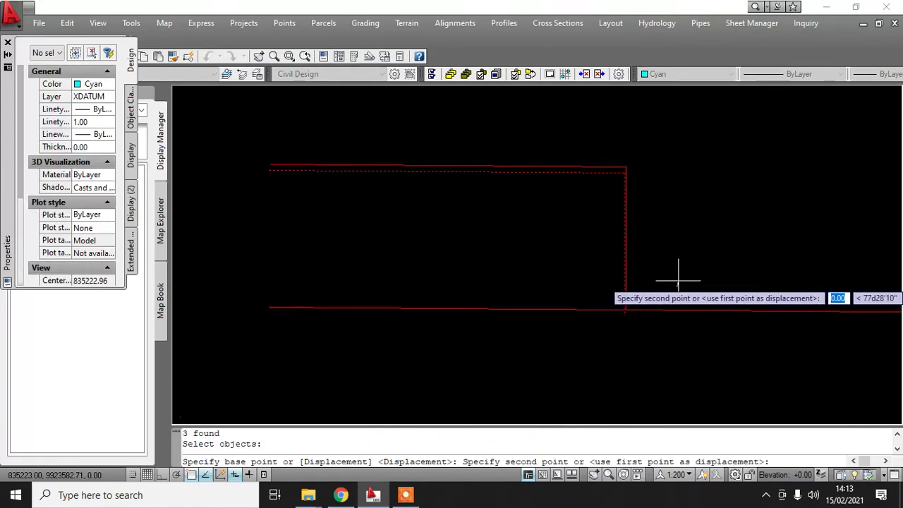
left_click(676, 281)
scroll(676, 281, "down", 5)
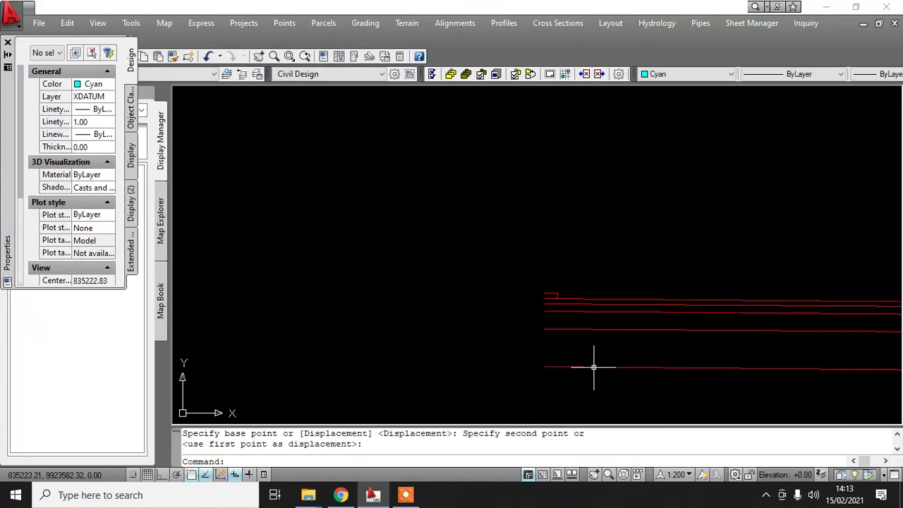
middle_click_drag(771, 330, 671, 363)
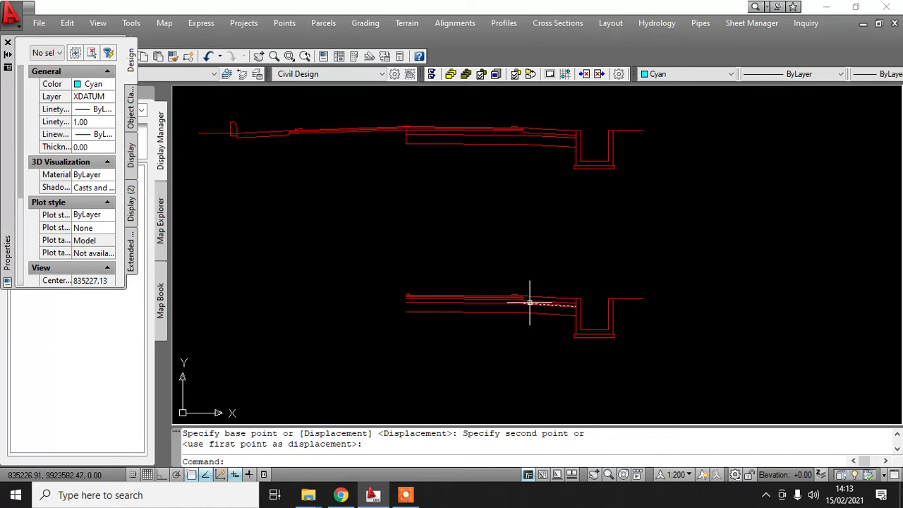
Define a new symmetrical template with its finish ground reference point at the centreline end of the lower section's surface line.
left_click(547, 22)
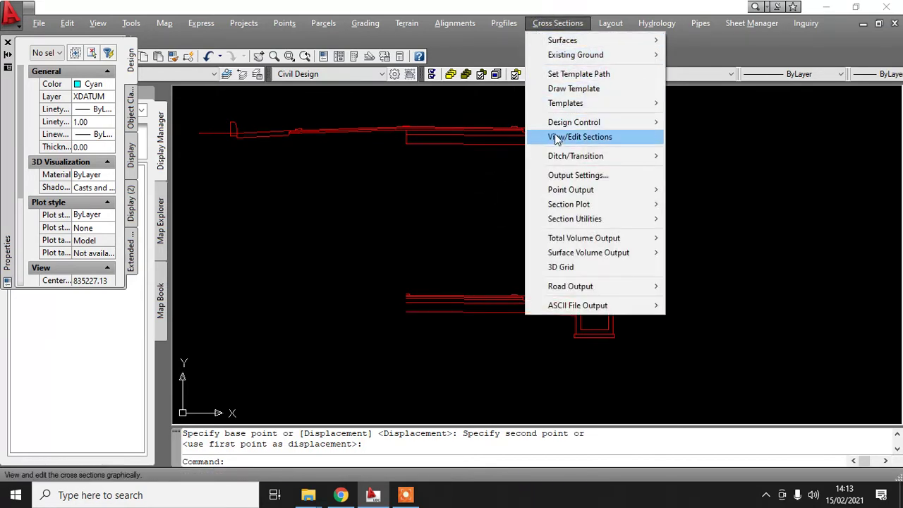
mouse_move(571, 103)
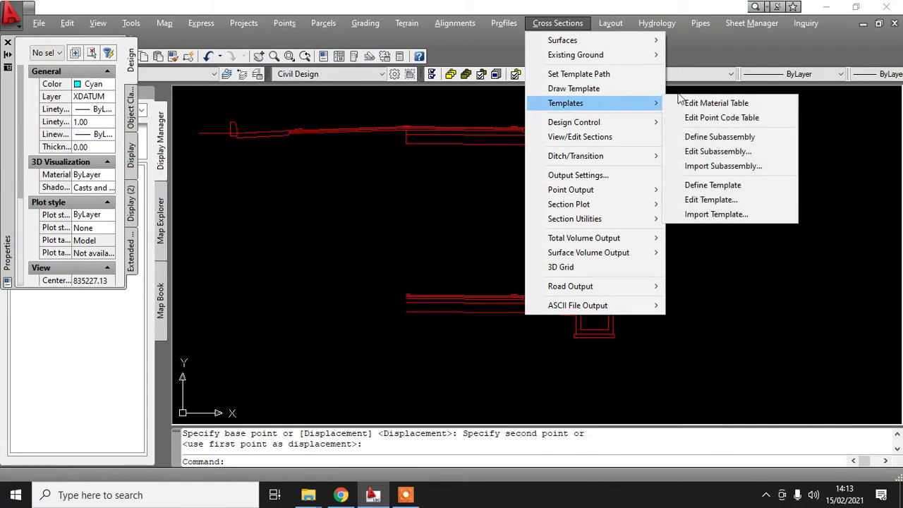
left_click(713, 185)
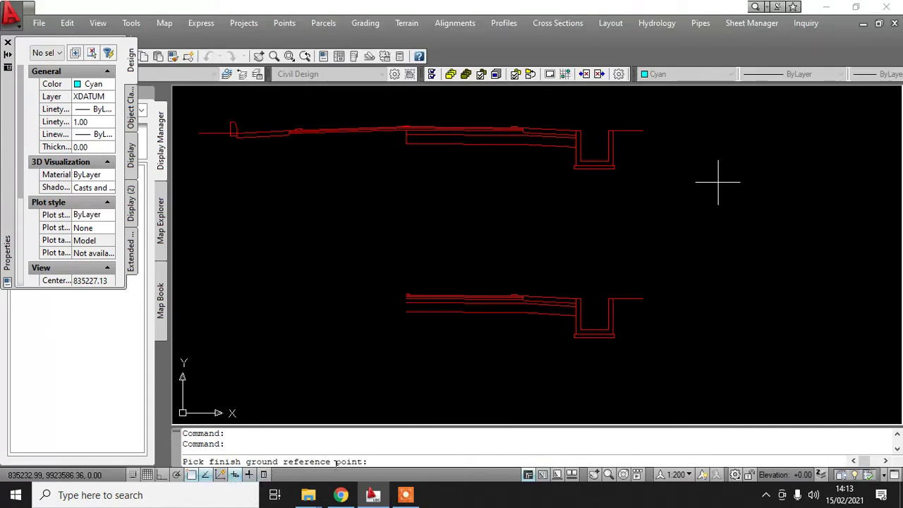
scroll(405, 293, "up", 5)
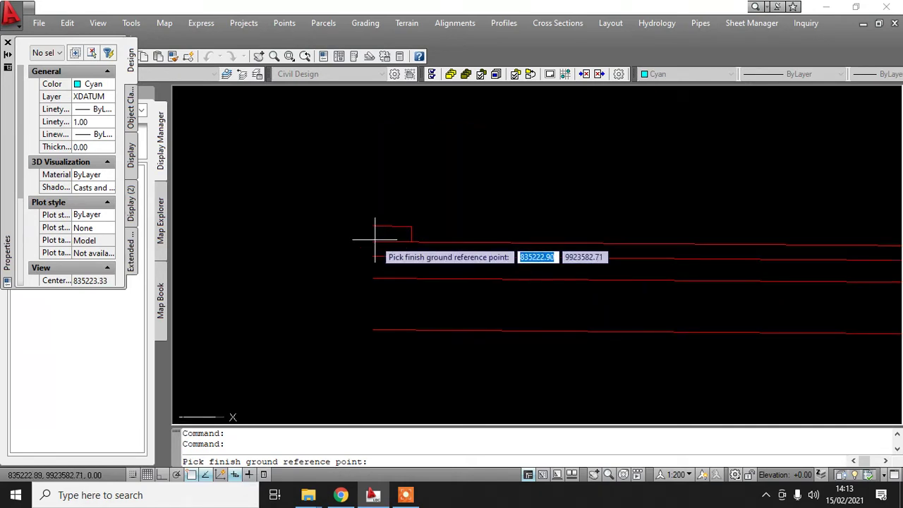
left_click(369, 242)
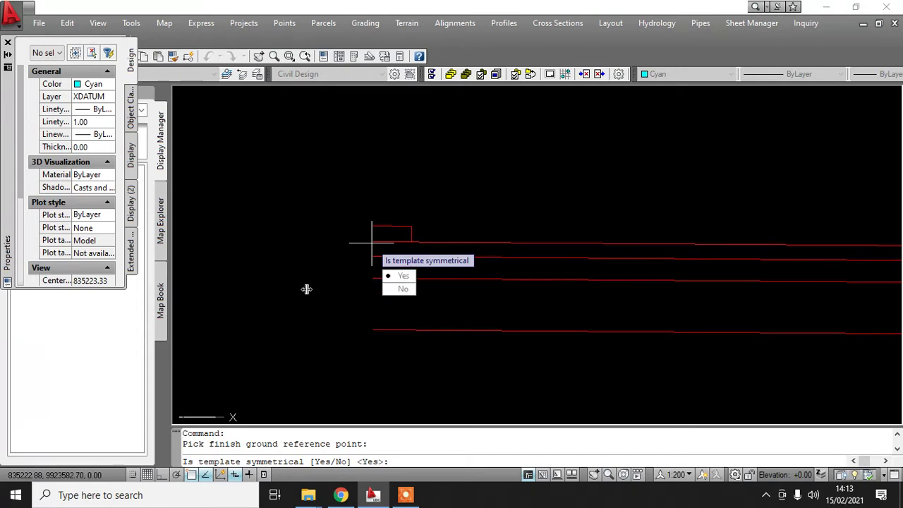
left_click(400, 276)
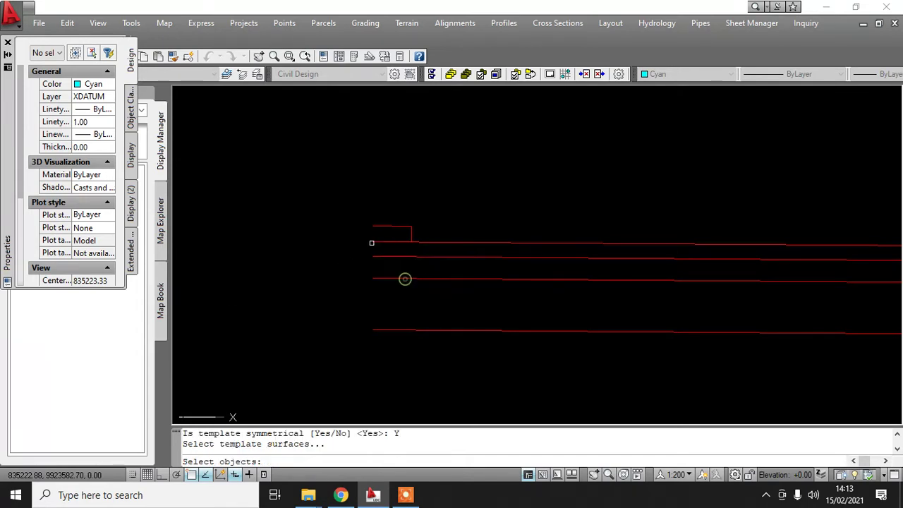
Use all polylines of the lower half section as template surfaces, leaving material names blank and every surface type Normal.
scroll(367, 258, "down", 4)
scroll(558, 258, "down", 2)
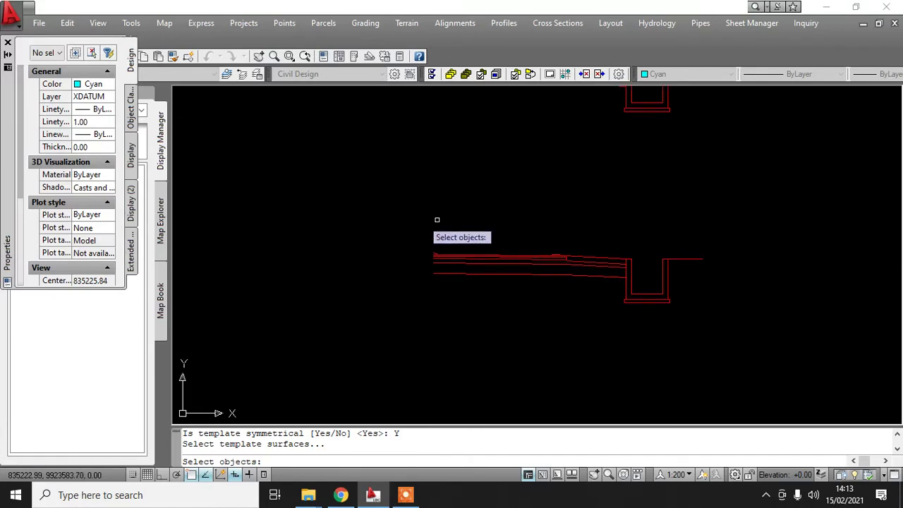
left_click(393, 216)
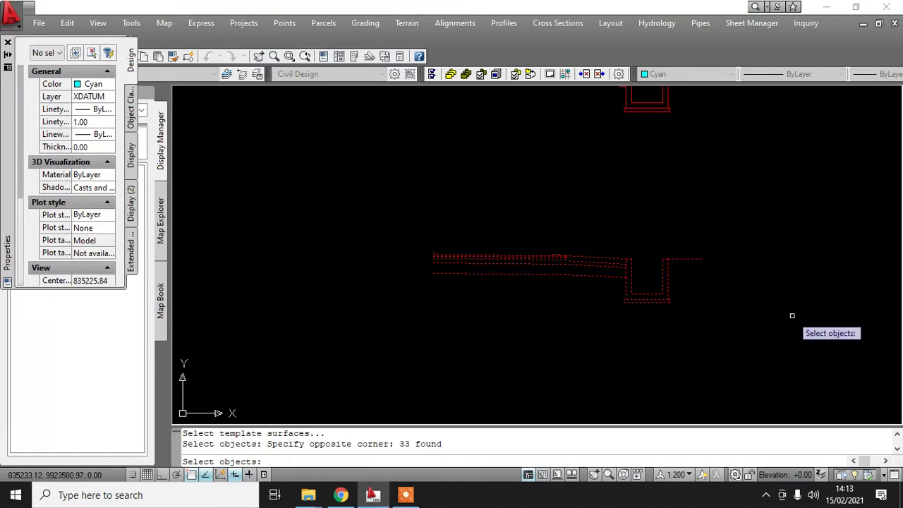
key("Return")
key("Return")
key("Return")
key("Return")
key("Return")
key("Return")
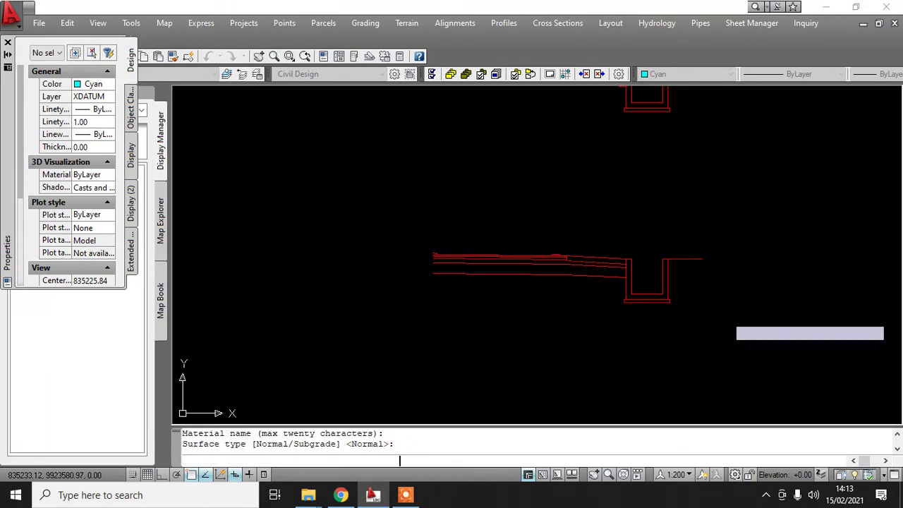
type("N")
key("Return")
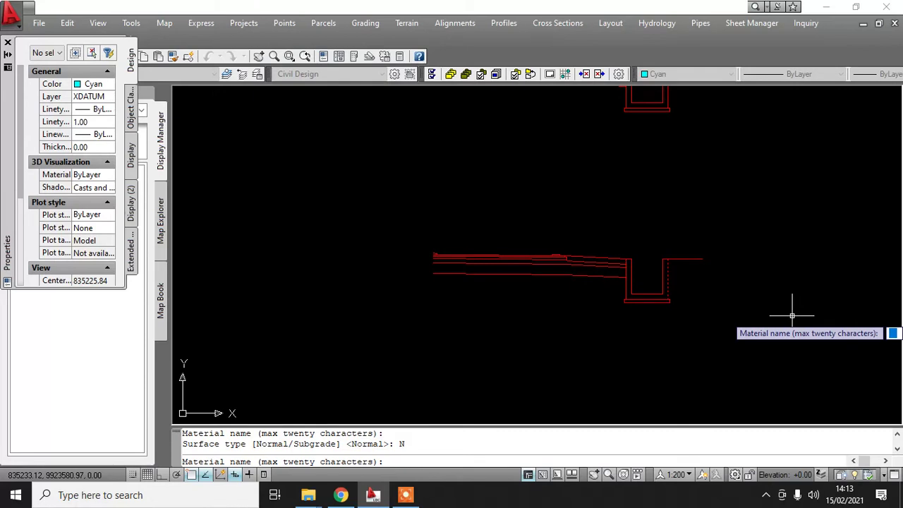
key("Return")
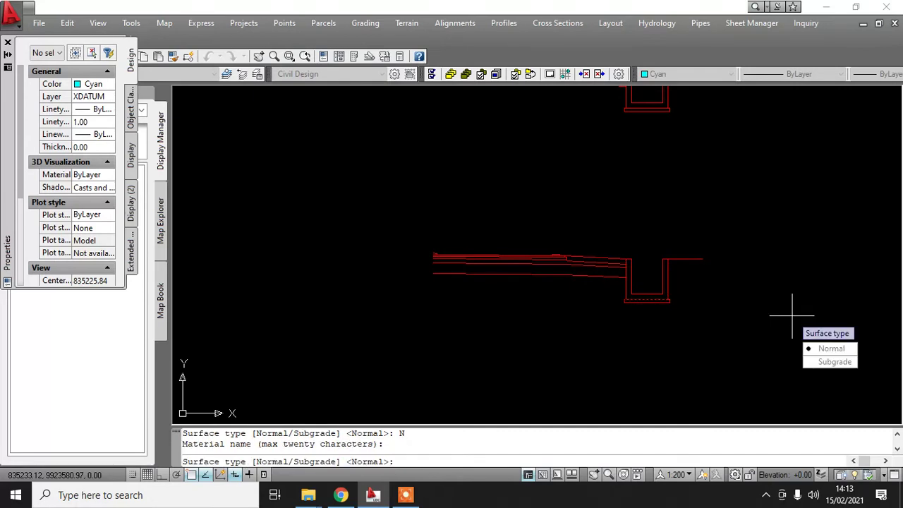
type("N")
key("Return")
key("Return")
key("Return")
key("Return")
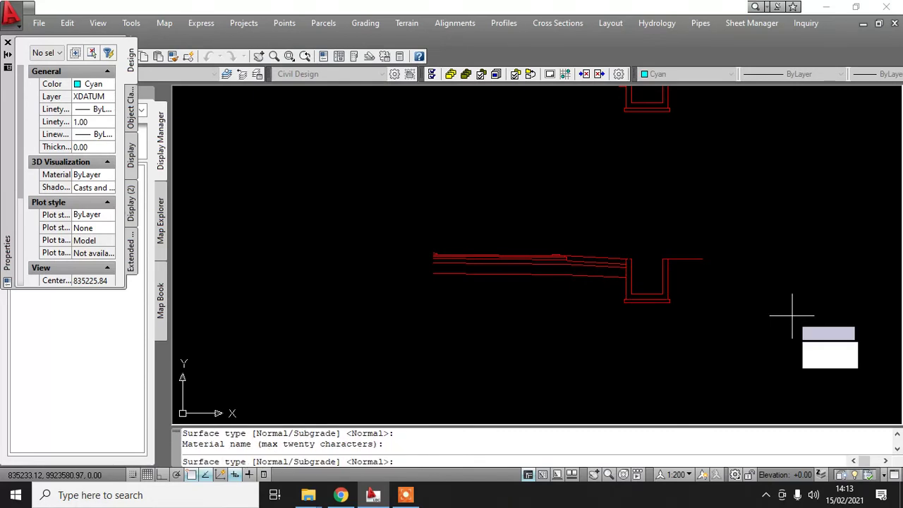
key("Return")
key("Return")
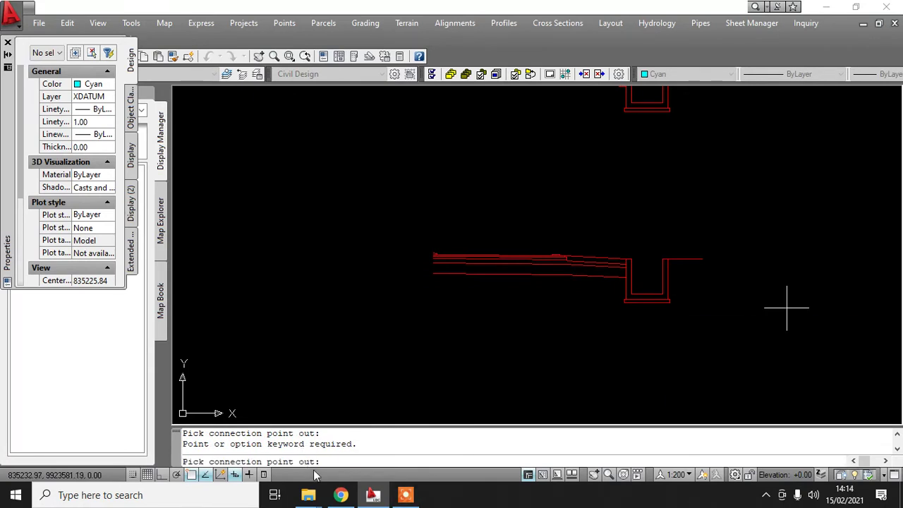
Set the template's connection point out at the outer endpoint of the horizontal line beyond the ditch.
scroll(448, 188, "down", 4)
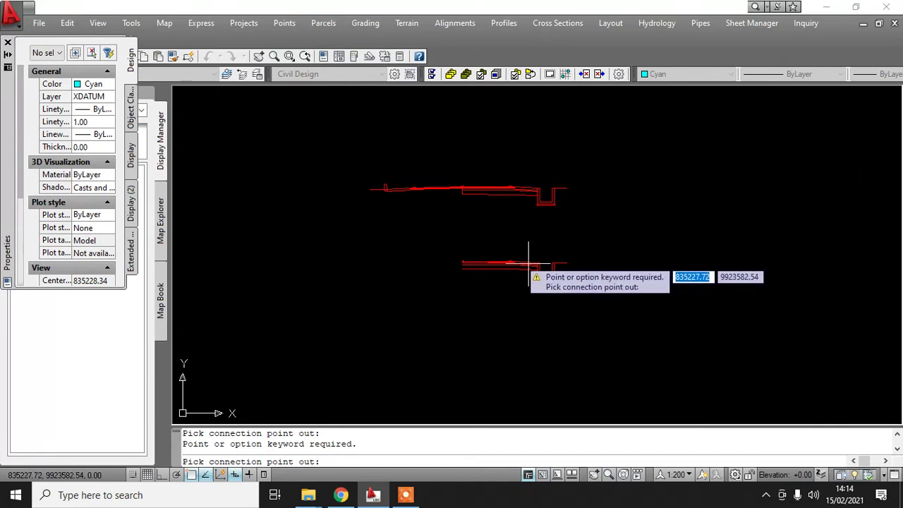
scroll(561, 286, "up", 4)
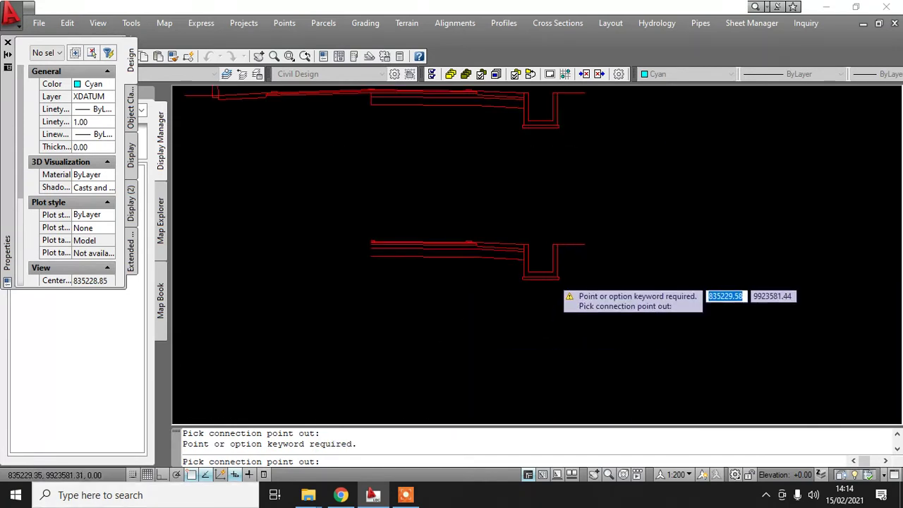
scroll(586, 229, "up", 3)
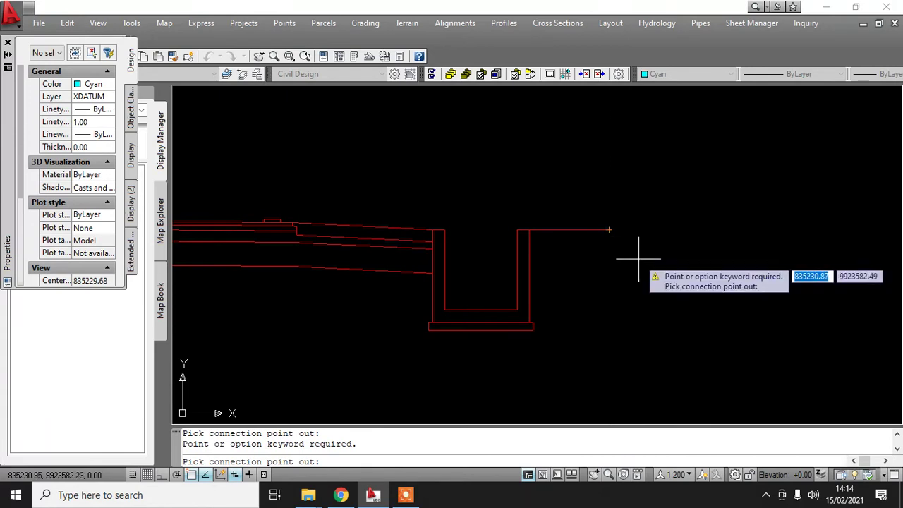
scroll(606, 233, "down", 3)
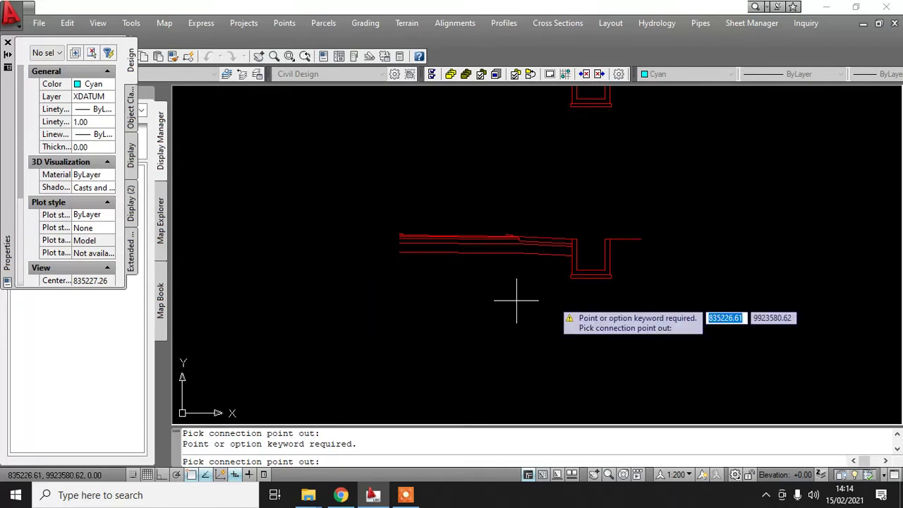
scroll(639, 244, "up", 3)
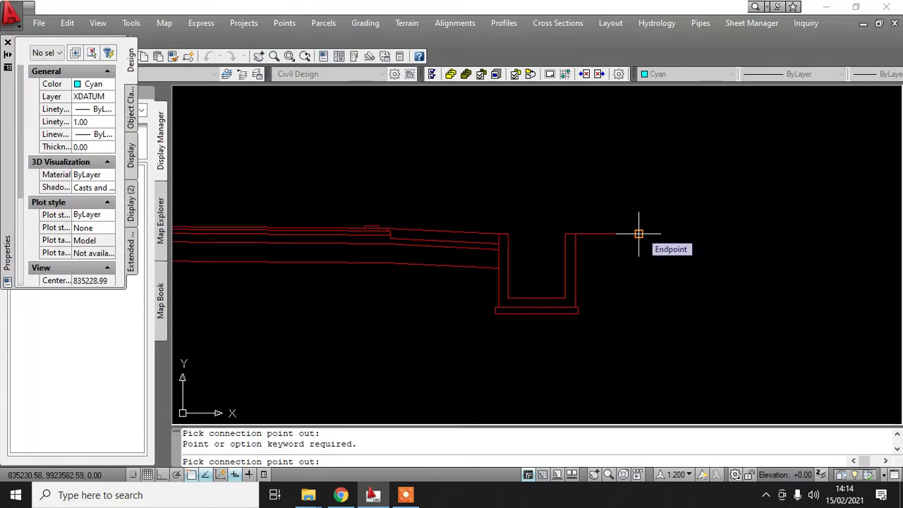
left_click(638, 234)
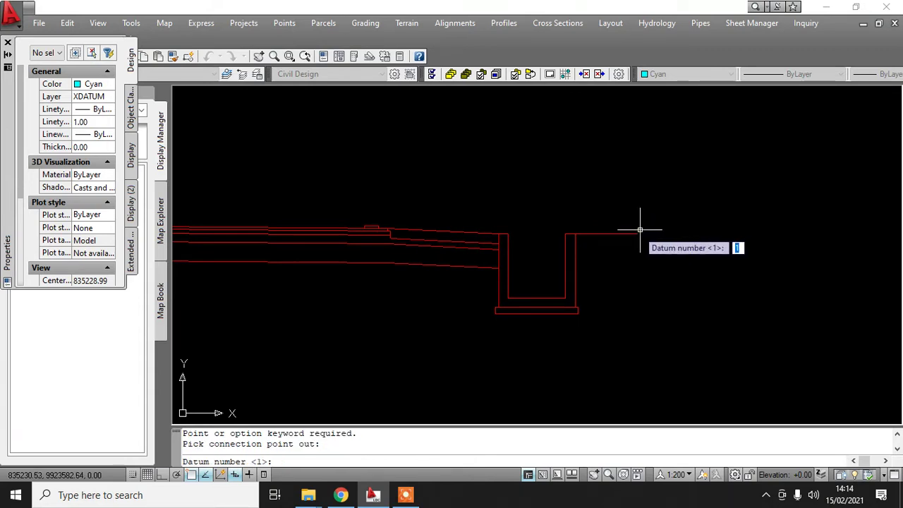
Define datum 1 along the surface from the centreline through the pavement edge to the ditch's inner top corner, and choose to save the template.
key("Return")
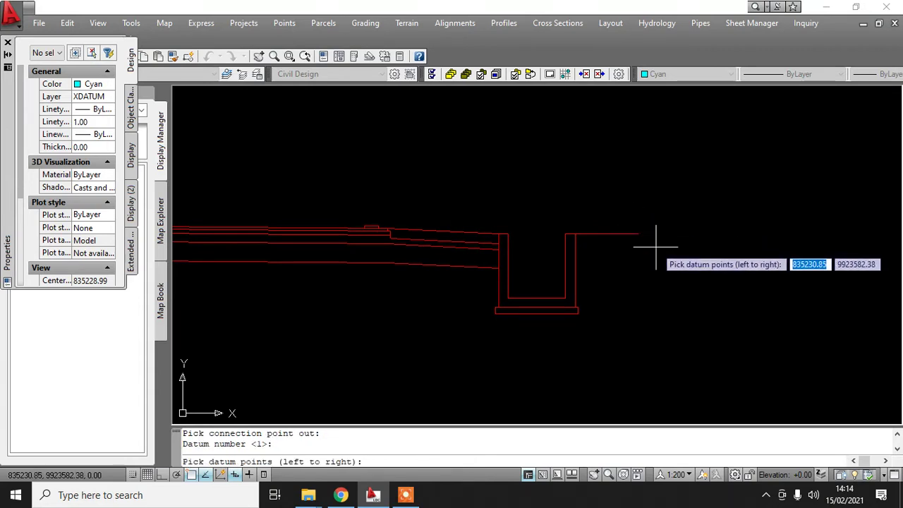
scroll(460, 282, "up", 5)
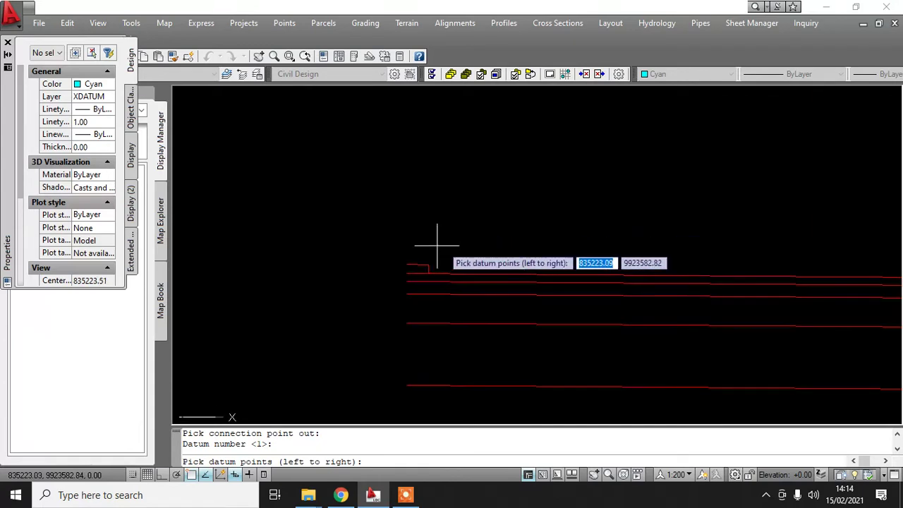
left_click(405, 274)
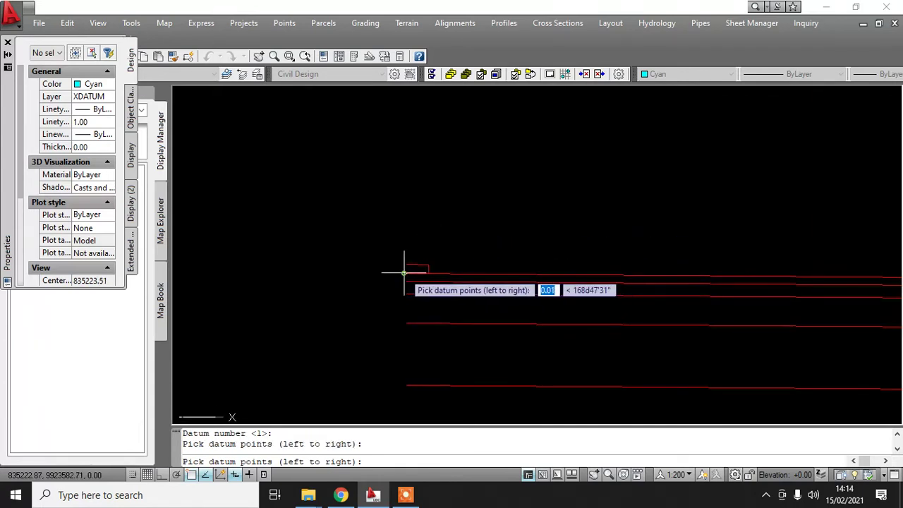
scroll(452, 326, "down", 2)
scroll(745, 303, "up", 3)
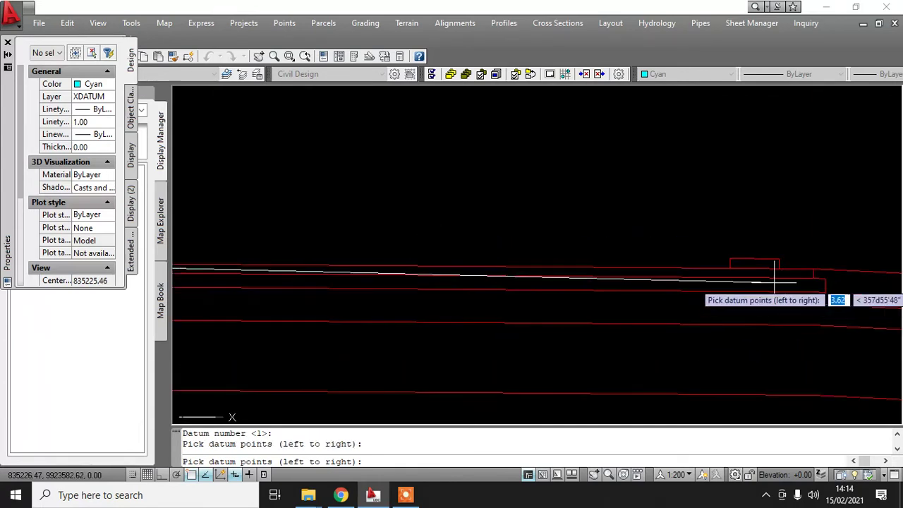
left_click(812, 265)
scroll(776, 282, "down", 4)
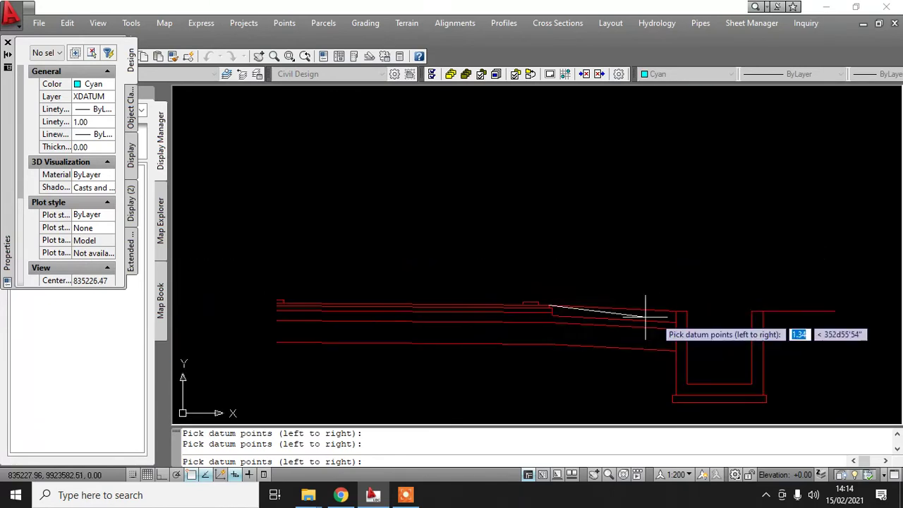
scroll(647, 328, "up", 2)
left_click(703, 279)
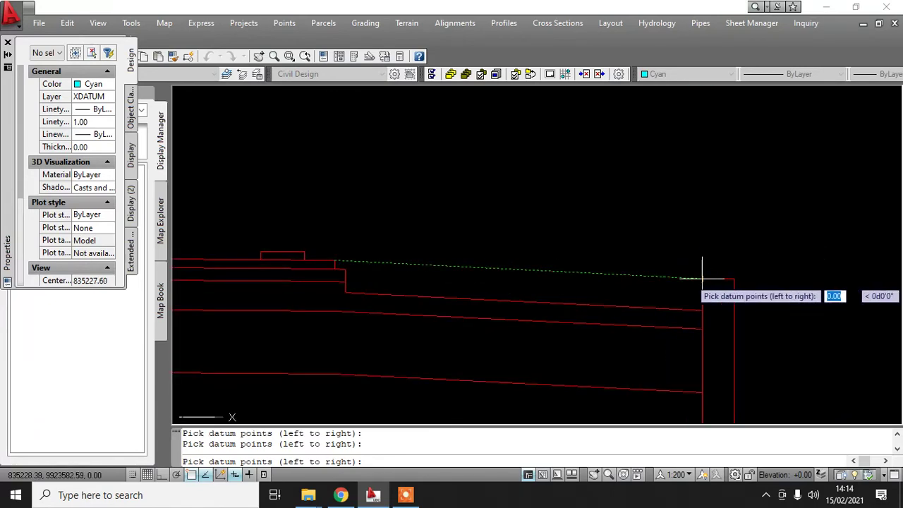
key("Return")
left_click(393, 315)
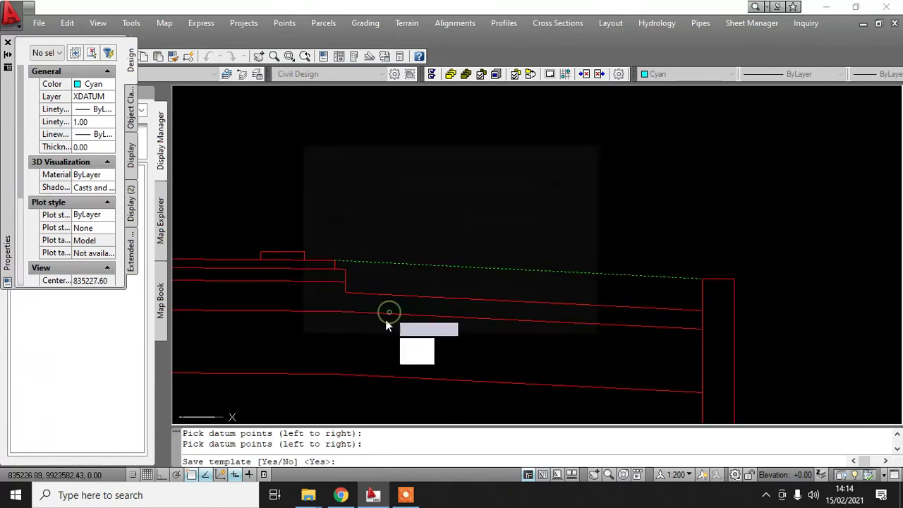
Save the template under the name LATIHAN 2 and decline defining another template.
left_click(409, 352)
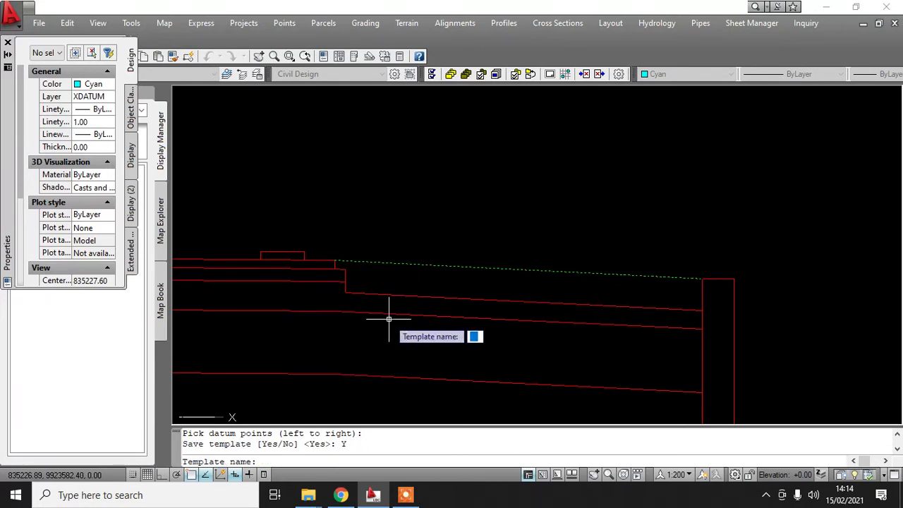
type("LATIHAN 2")
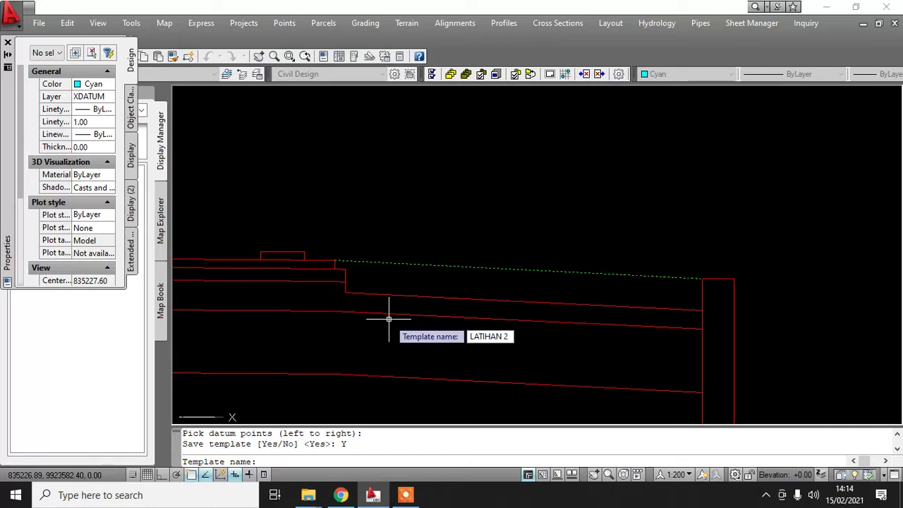
key("Return")
left_click(425, 361)
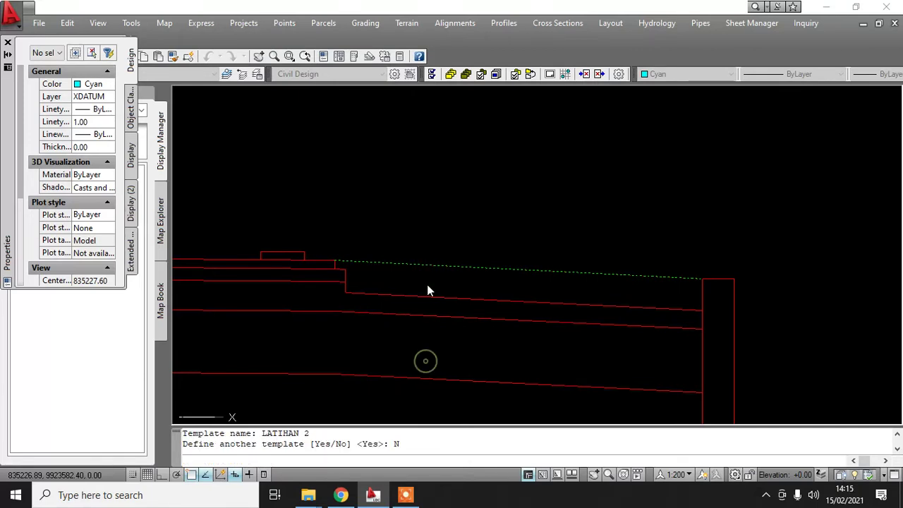
Load the template latihan 2 for editing, place it beside the lower section to inspect its mirrored shape, and leave the editor.
scroll(423, 296, "down", 8)
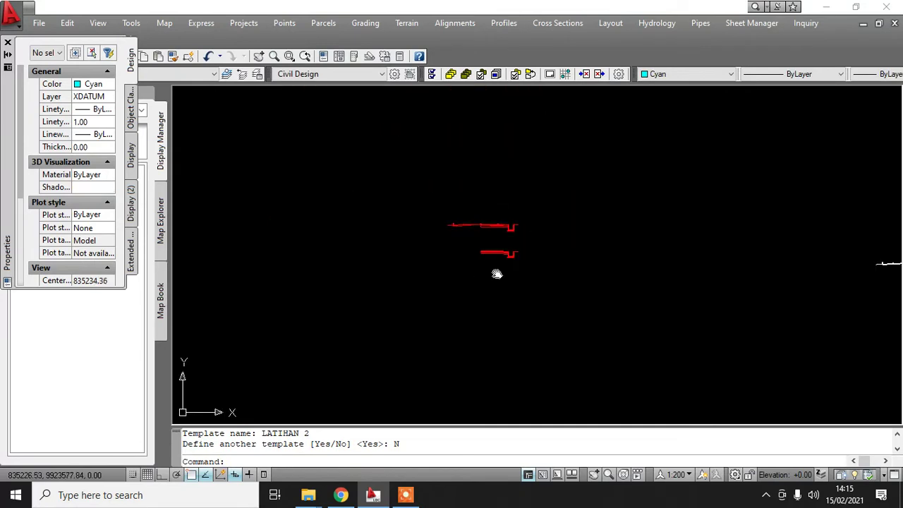
middle_click_drag(496, 274, 514, 262)
scroll(451, 238, "up", 4)
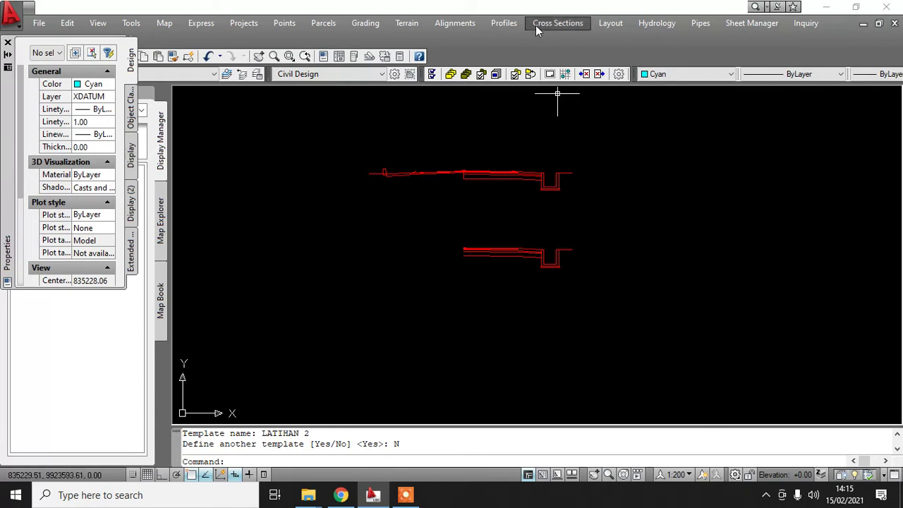
left_click(557, 24)
mouse_move(601, 106)
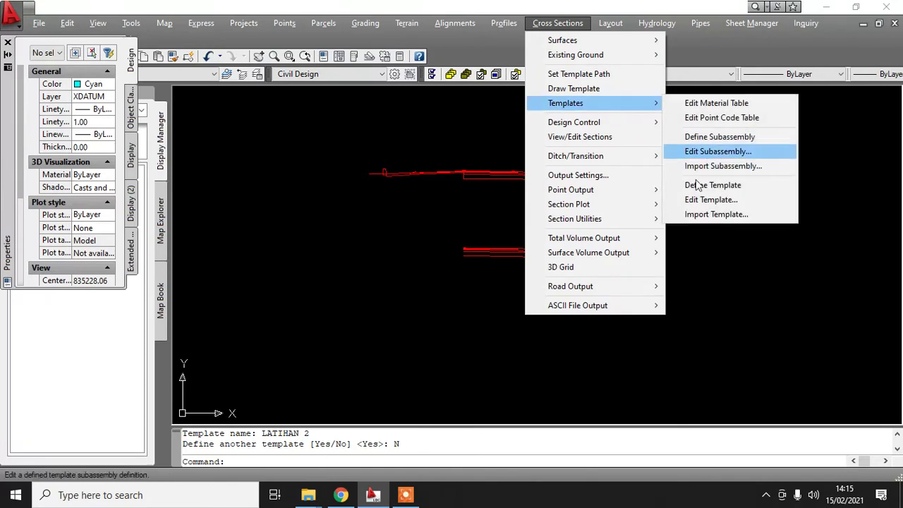
left_click(699, 198)
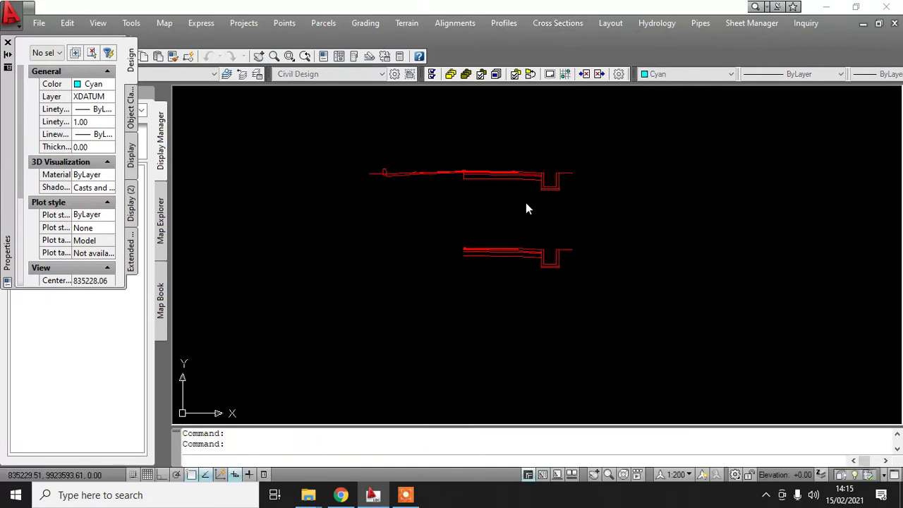
left_click(346, 149)
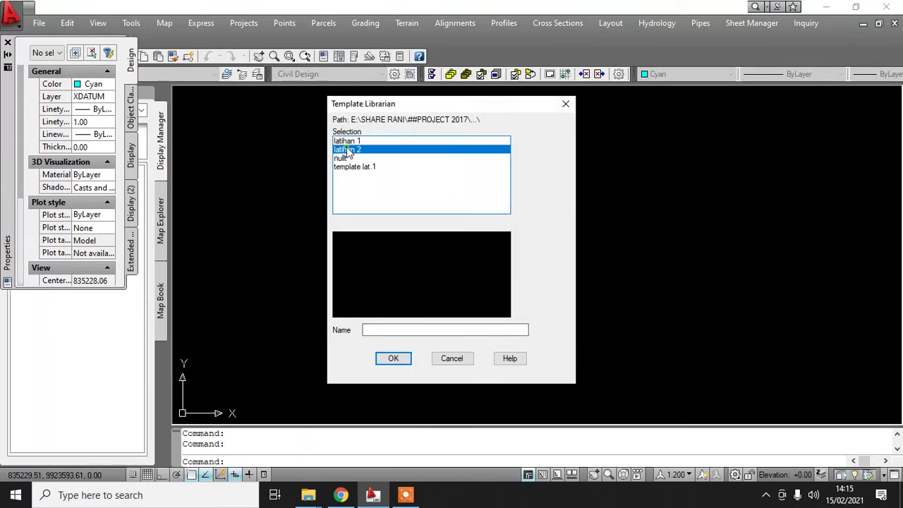
left_click(393, 359)
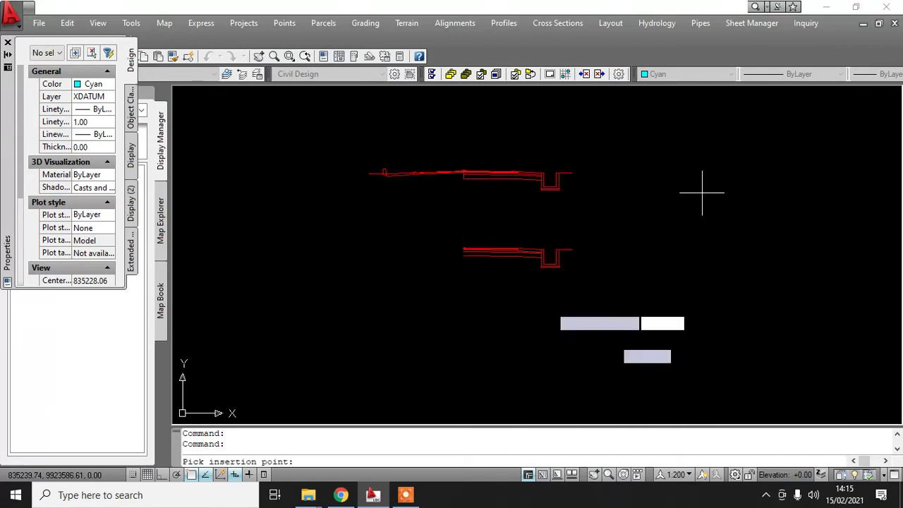
left_click(679, 255)
scroll(635, 271, "up", 2)
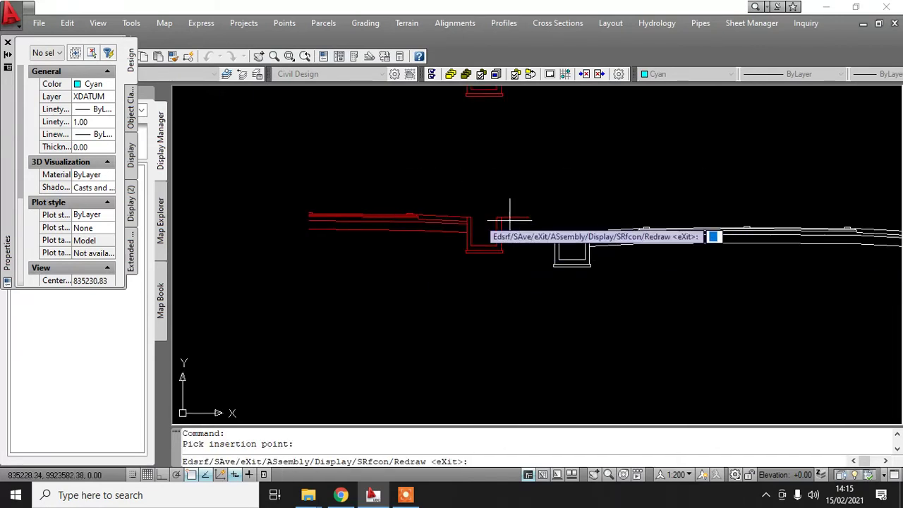
middle_click_drag(553, 246, 371, 245)
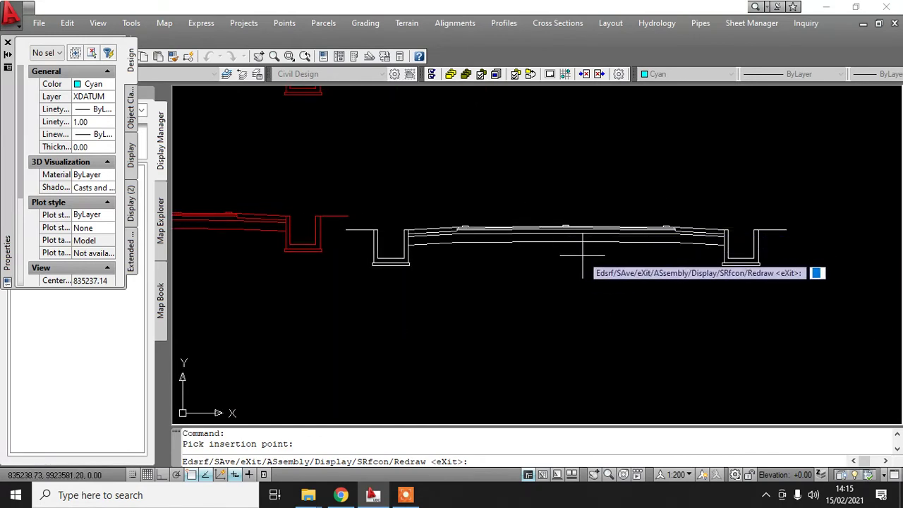
key("Escape")
Erase the placed copy of the latihan 2 template, including its leftover outer horizontal line.
left_click(347, 175)
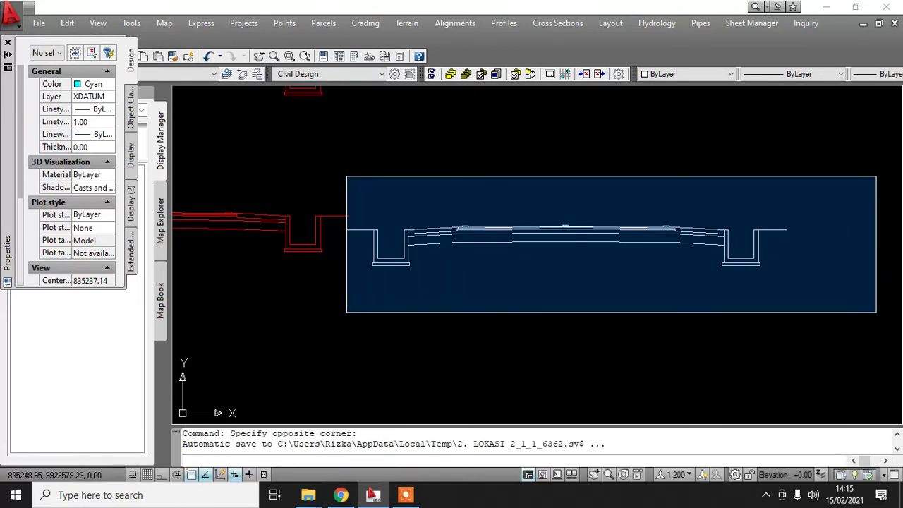
left_click(876, 312)
key("Delete")
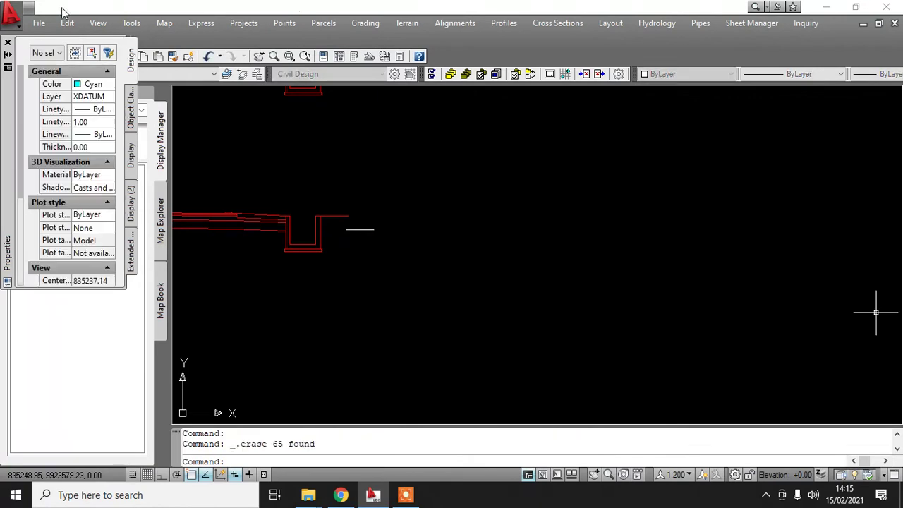
left_click(381, 210)
left_click(361, 240)
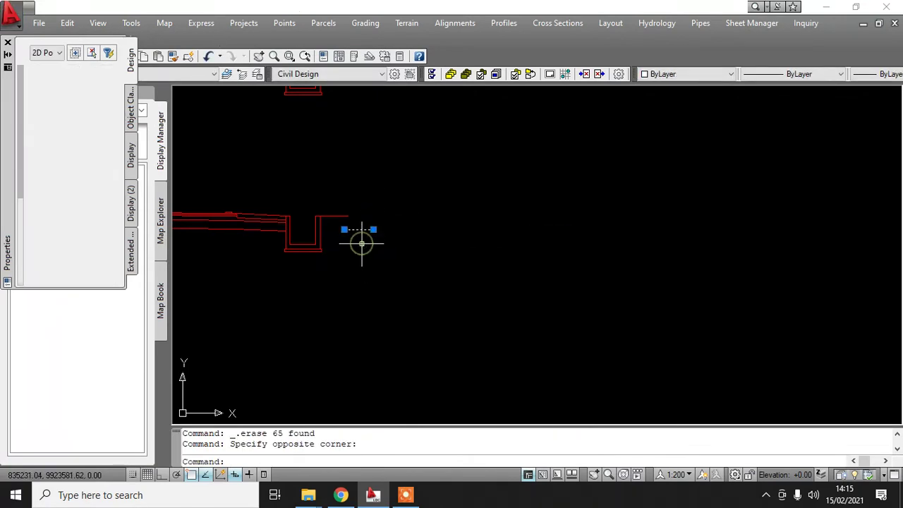
key("Delete")
Set the terrain surface Surface1 as the current surface for the cross sections.
scroll(360, 243, "down", 4)
mouse_move(409, 257)
middle_mouse_down()
mouse_move(473, 157)
mouse_move(470, 209)
middle_mouse_up()
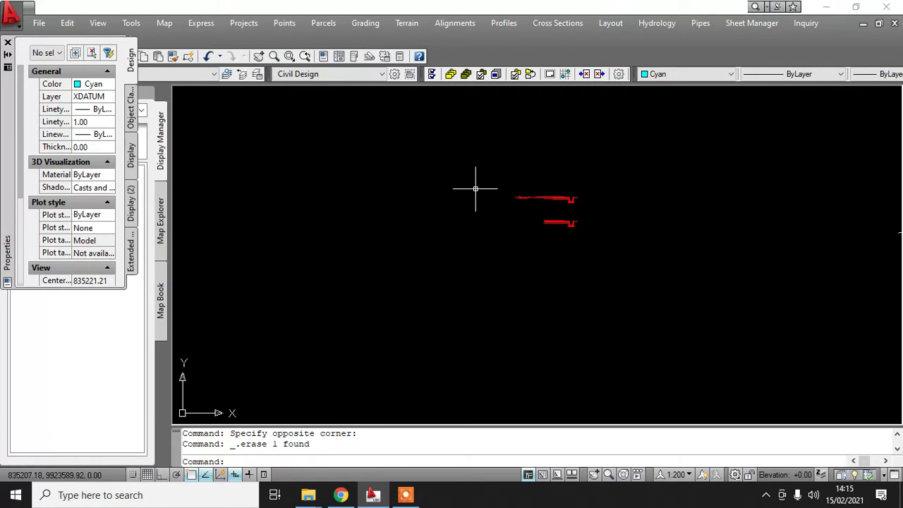
left_click(547, 23)
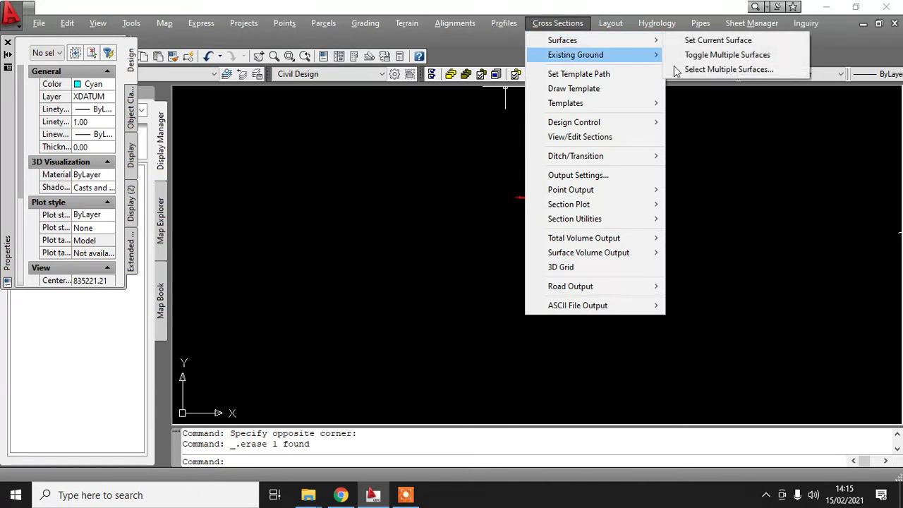
mouse_move(564, 41)
left_click(696, 43)
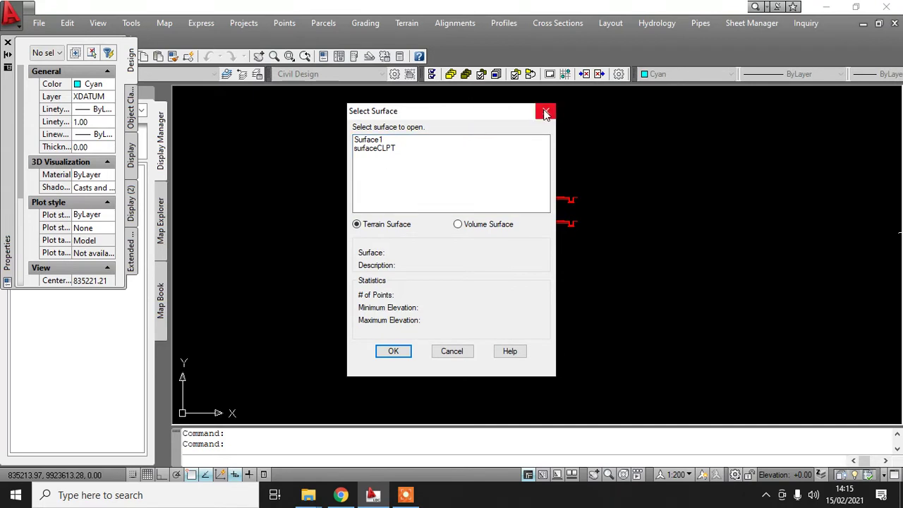
left_click(375, 149)
left_click(374, 139)
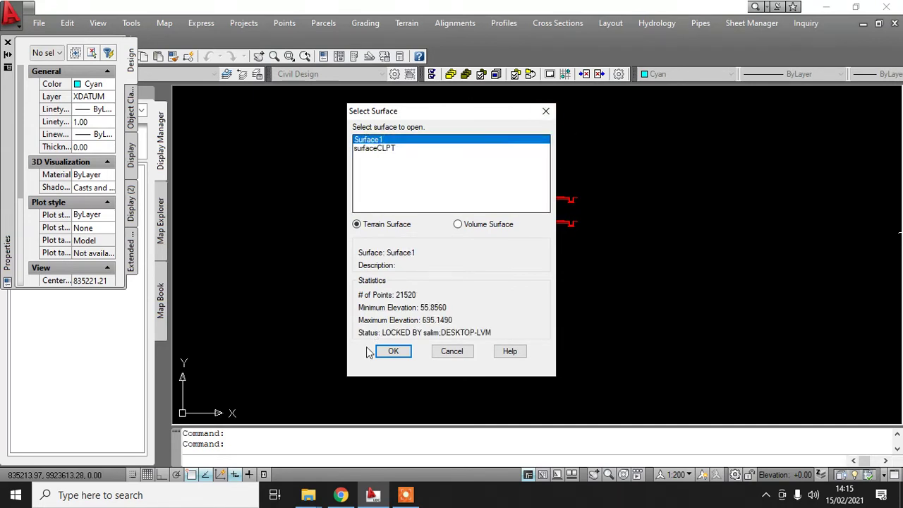
left_click(391, 353)
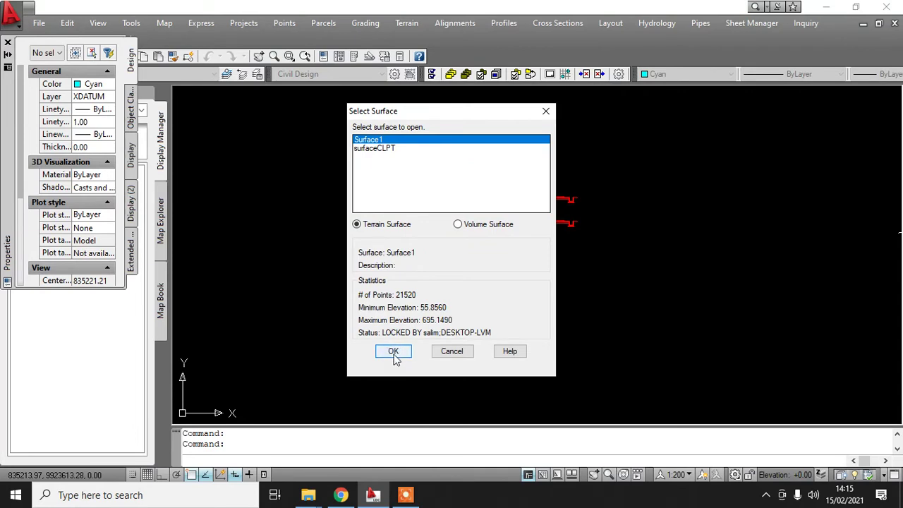
left_click(393, 353)
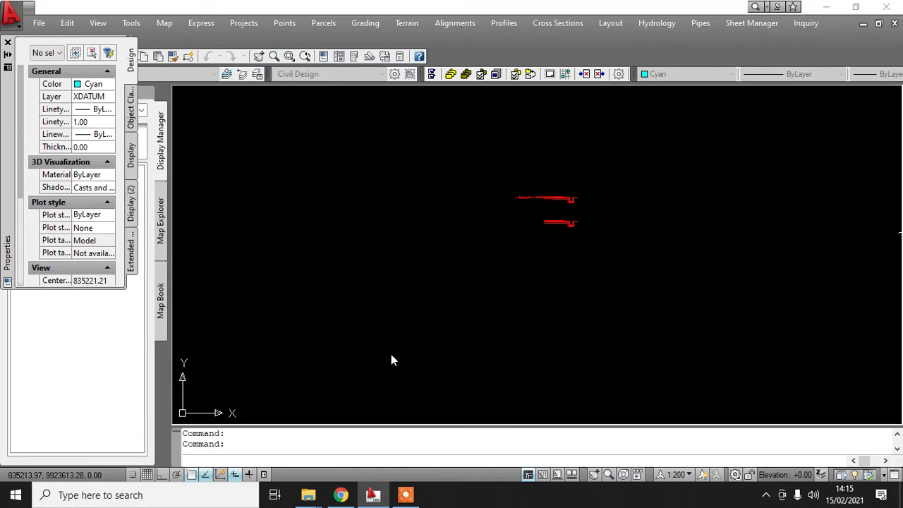
Start sampling existing ground from the surface, with the PC's/PT's and TS-SC's/CS-ST's sample controls turned off.
left_click(566, 25)
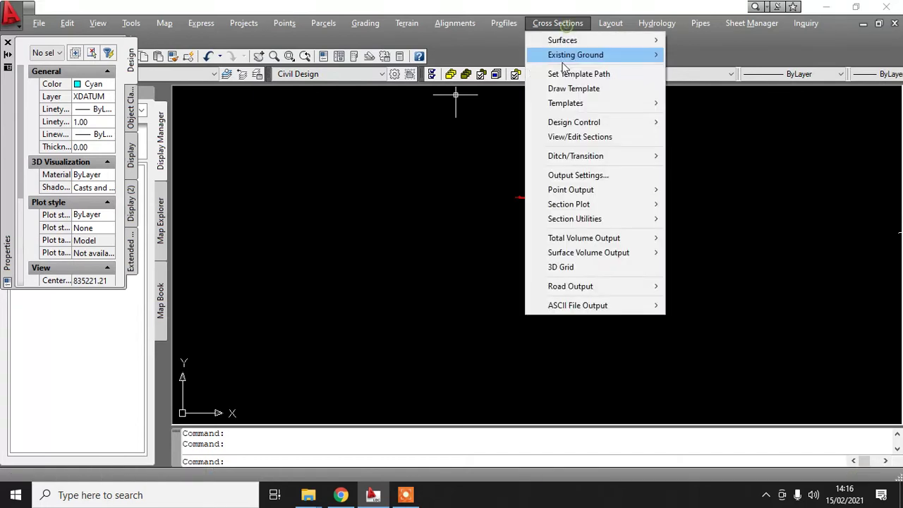
mouse_move(574, 57)
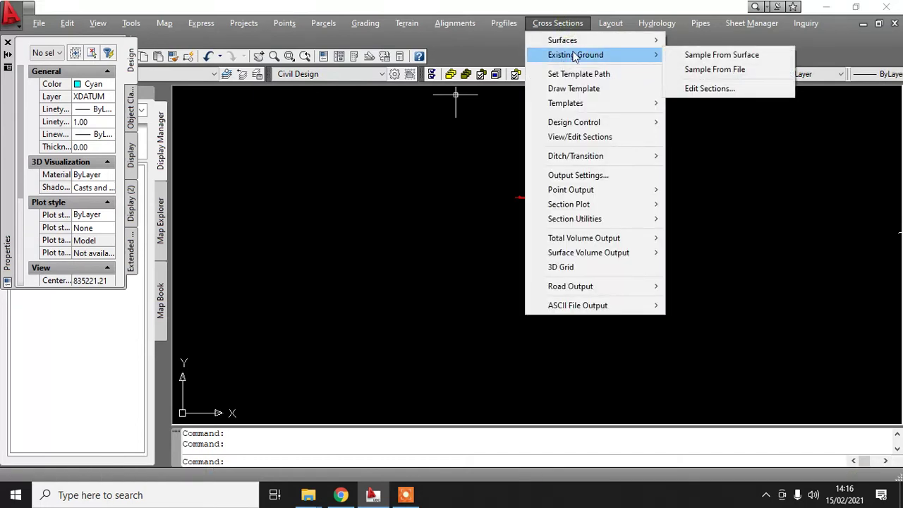
left_click(759, 59)
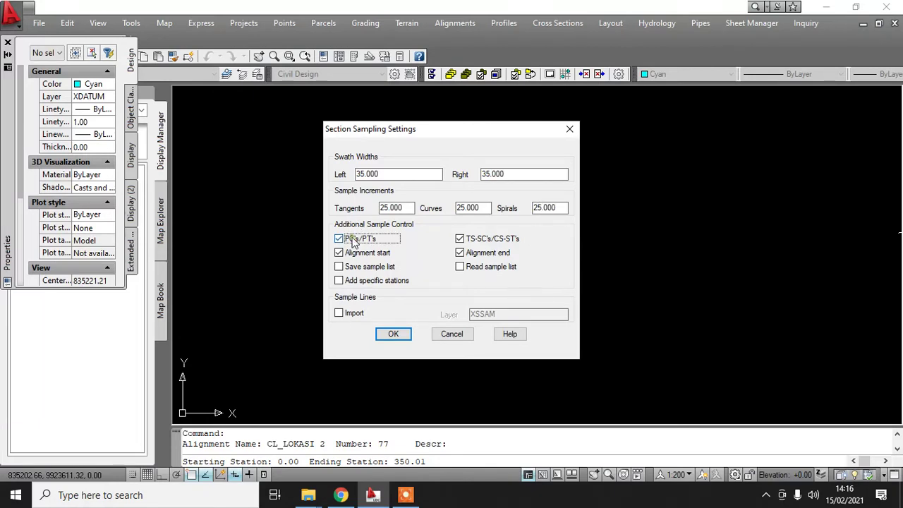
left_click(486, 238)
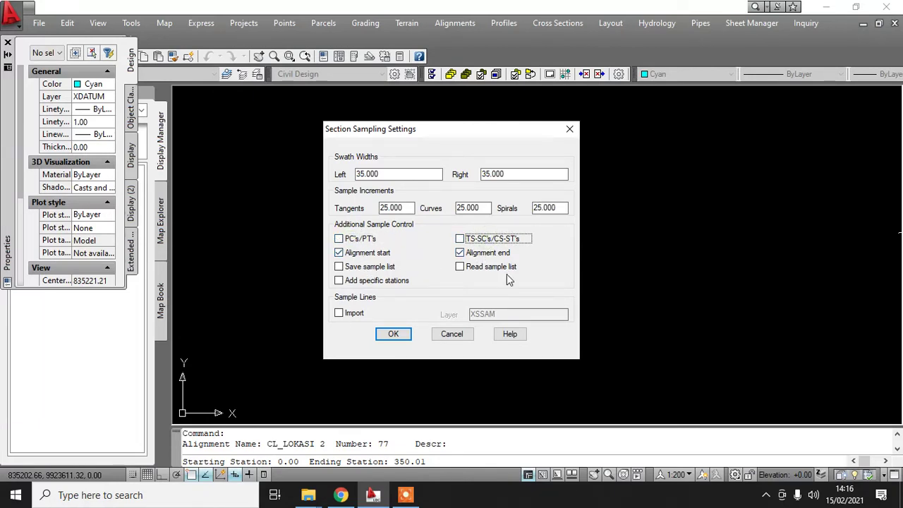
left_click(393, 334)
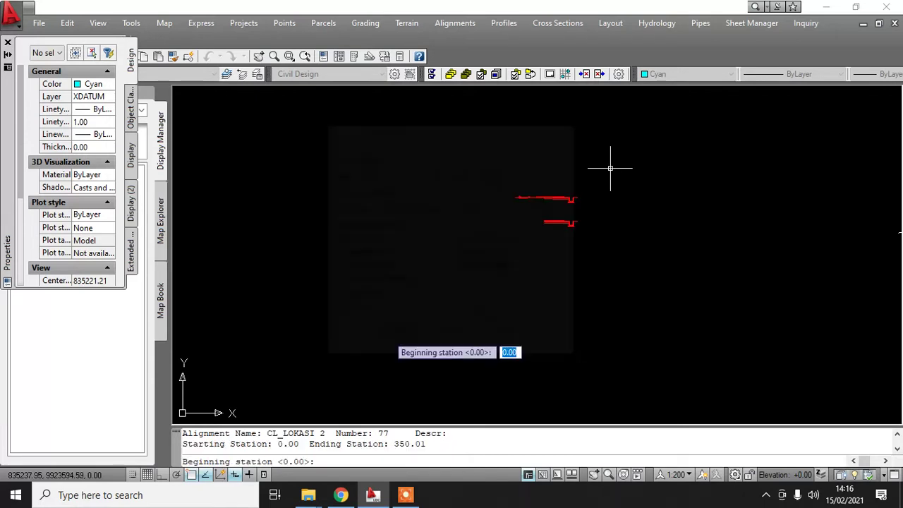
Sample the sections from station 0.00 to 350.01, overwriting the existing section data.
scroll(322, 271, "down", 4)
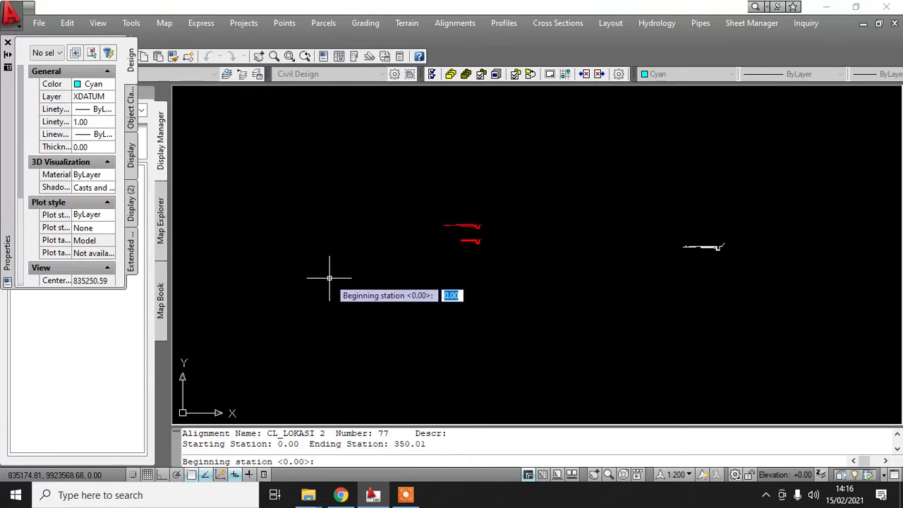
scroll(329, 278, "up", 3)
scroll(331, 272, "up", 2)
key("Return")
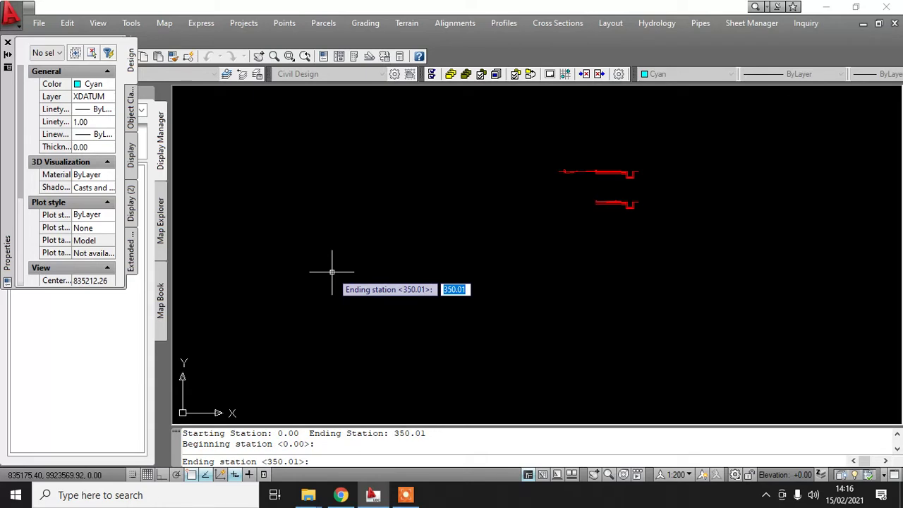
key("Return")
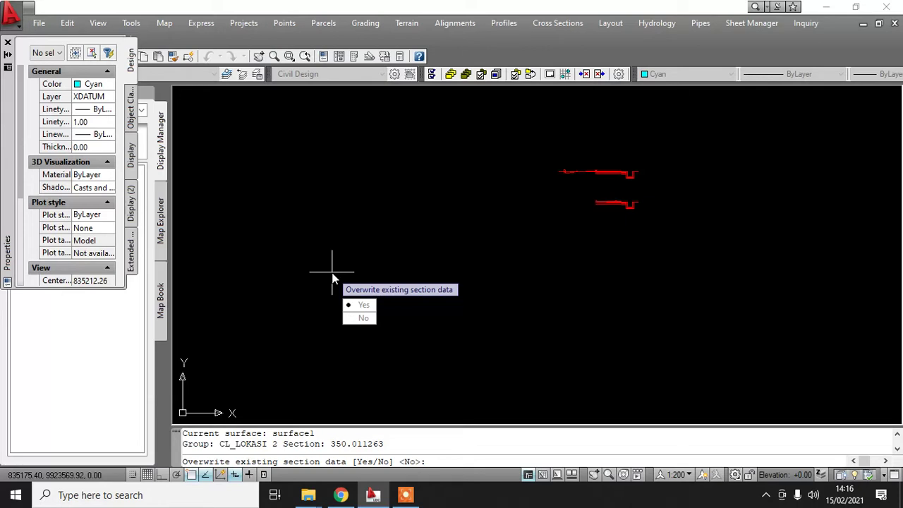
type("y")
key("Return")
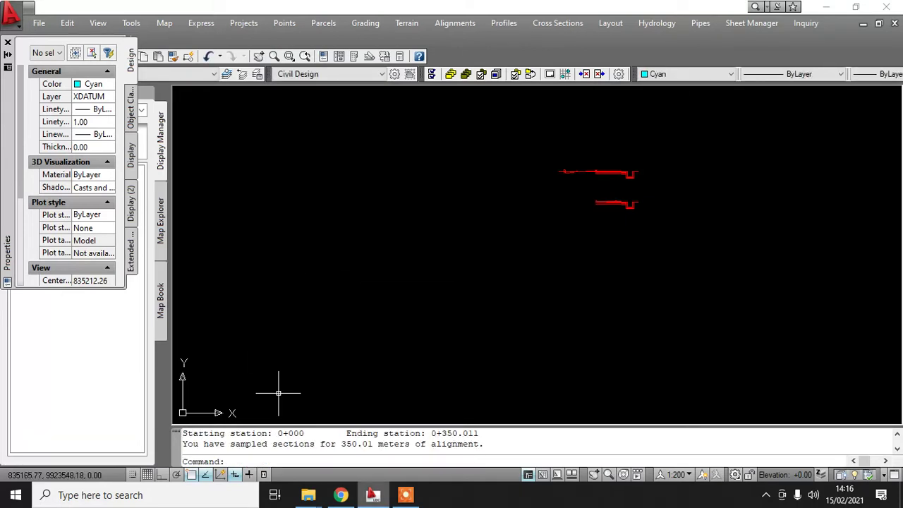
Edit the design control for stations 0.00 to 350.01 and assign the latihan 1 template in the template control.
left_click(542, 27)
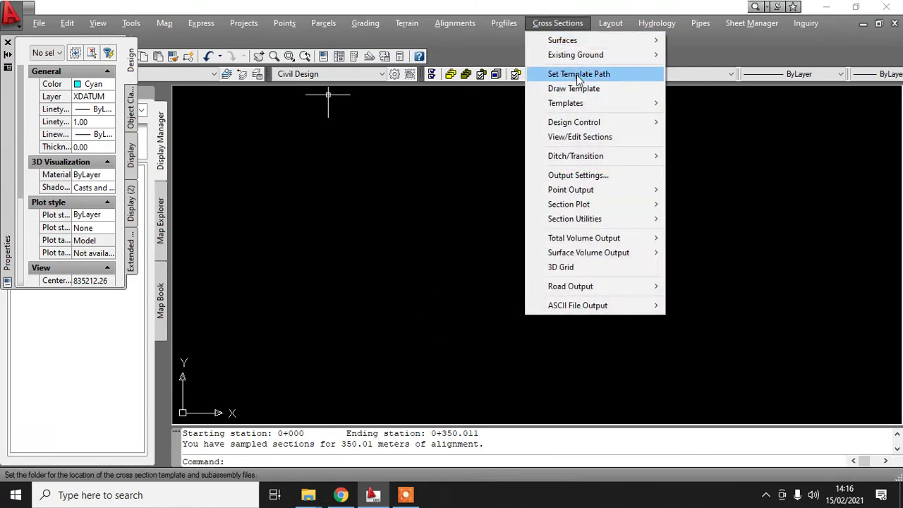
mouse_move(605, 125)
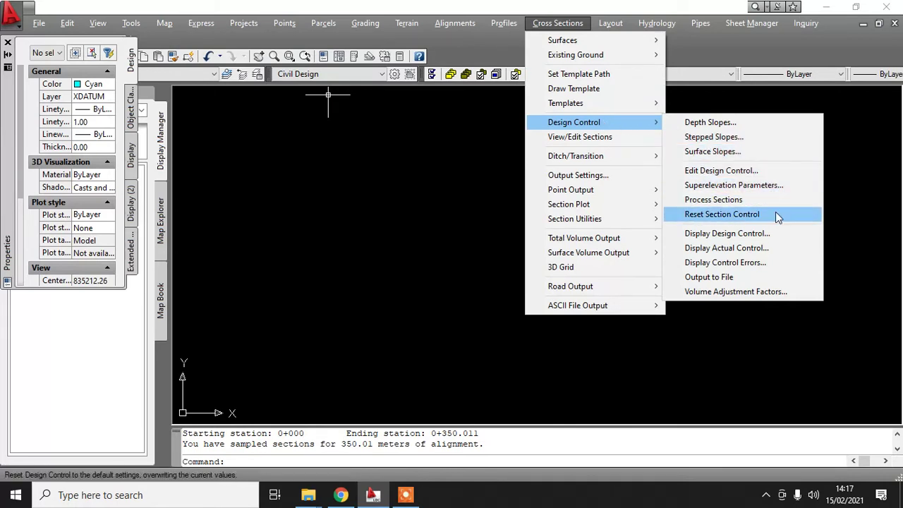
left_click(757, 175)
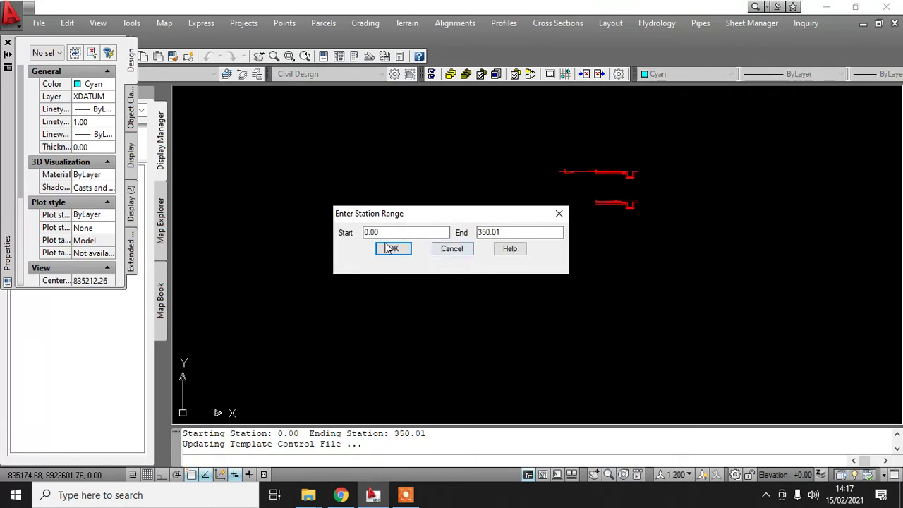
left_click(393, 251)
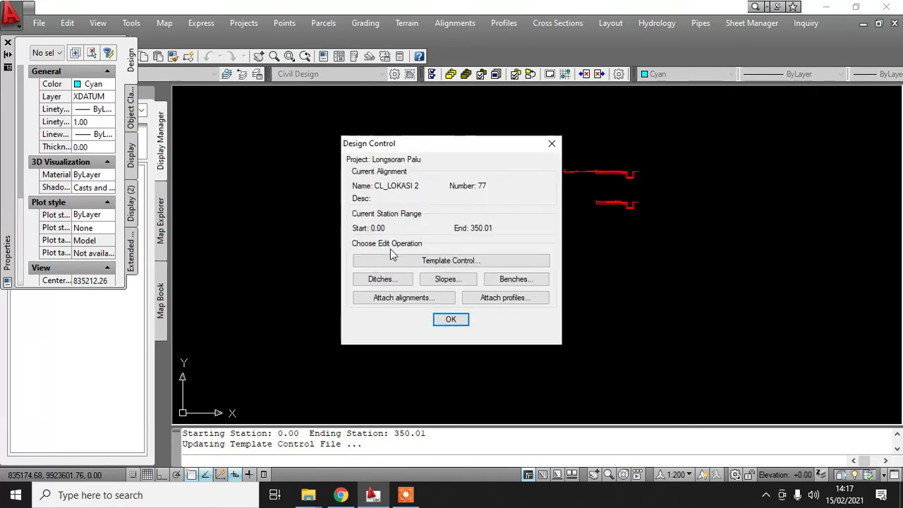
left_click(402, 262)
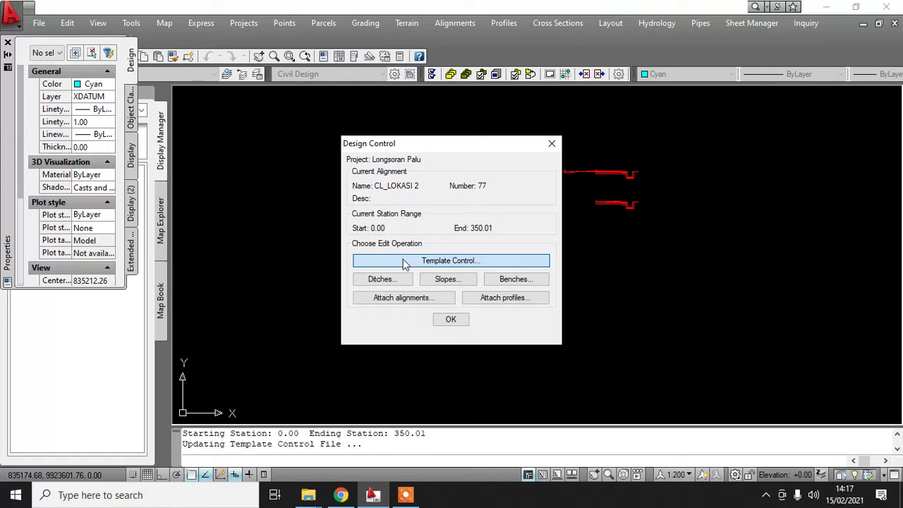
left_click(421, 185)
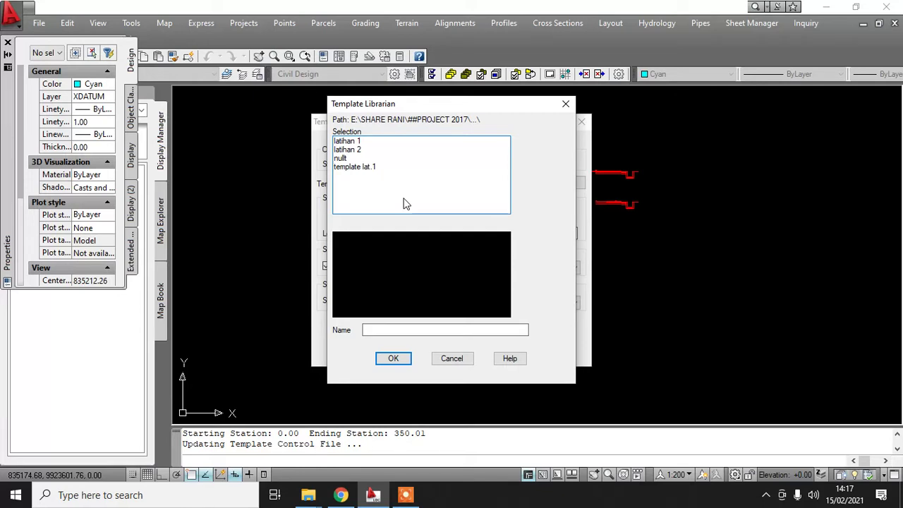
left_click(351, 142)
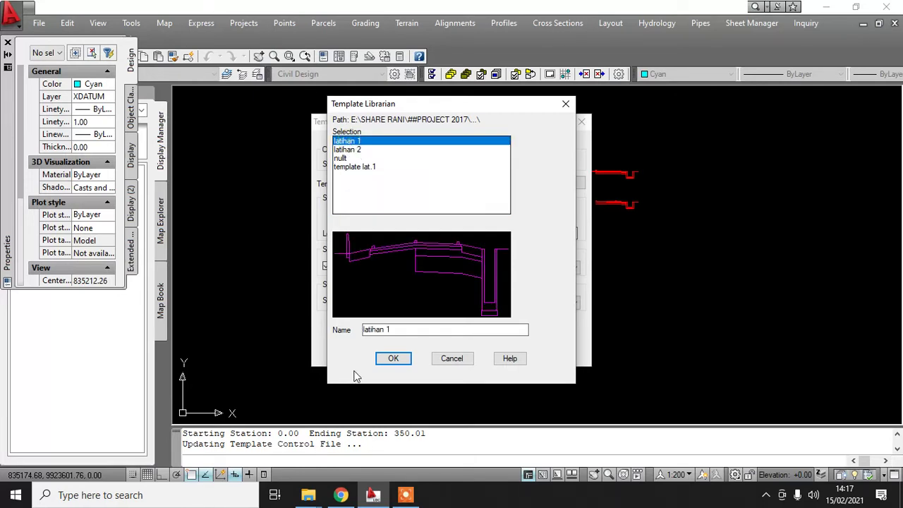
left_click(392, 358)
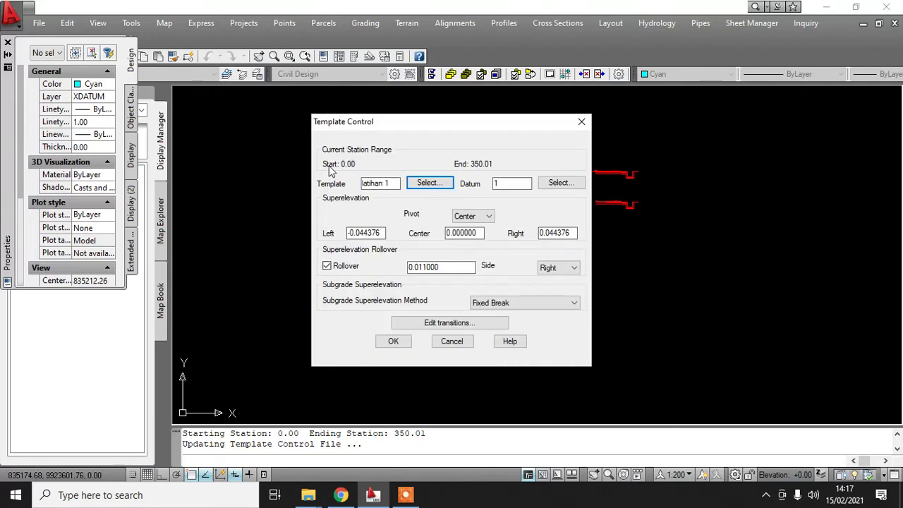
Apply the Parallel subgrade superelevation method to the template control and open the slope control.
left_click(570, 303)
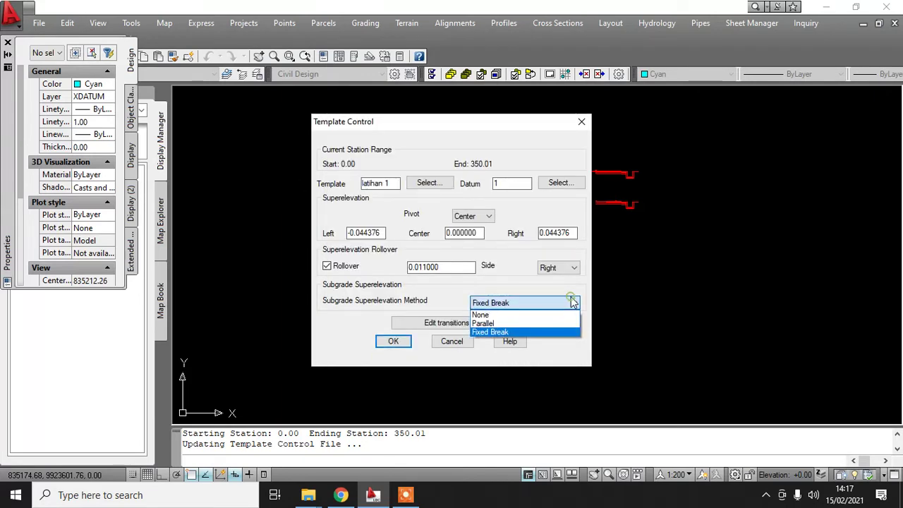
left_click(493, 325)
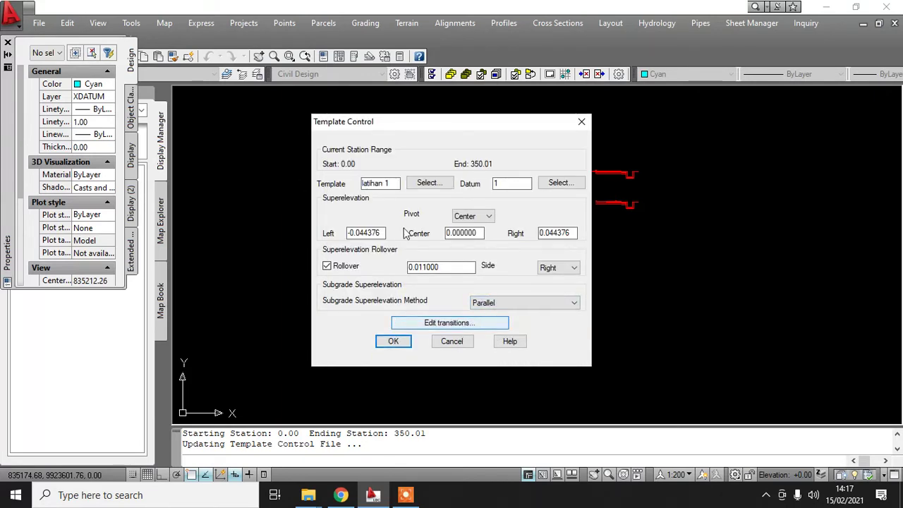
left_click(393, 341)
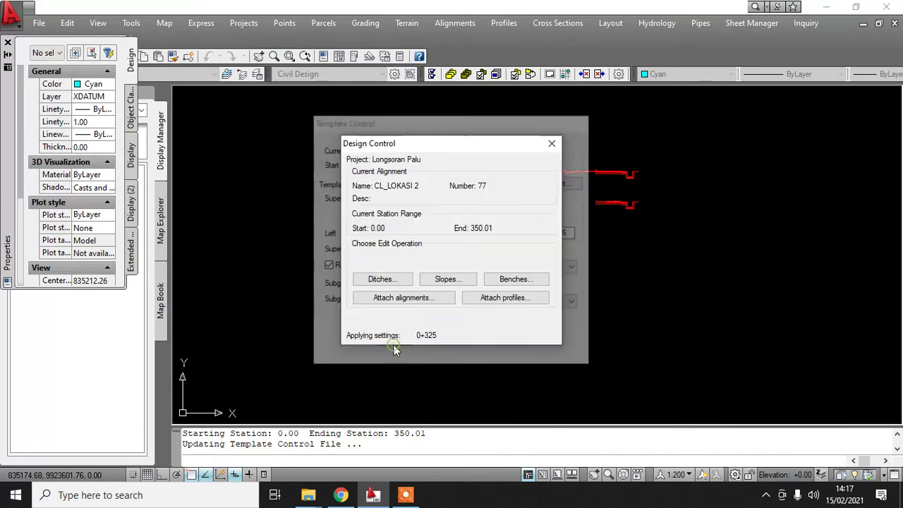
left_click(446, 279)
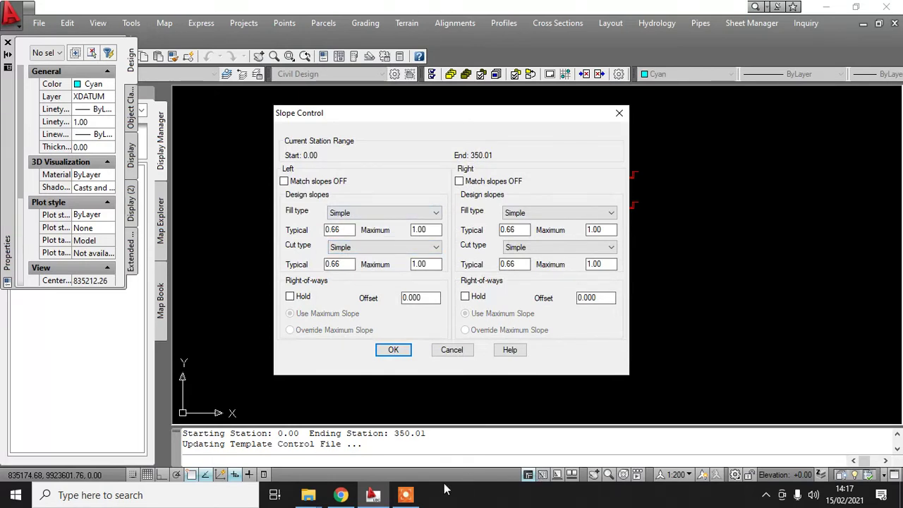
left_click(412, 496)
left_click(697, 474)
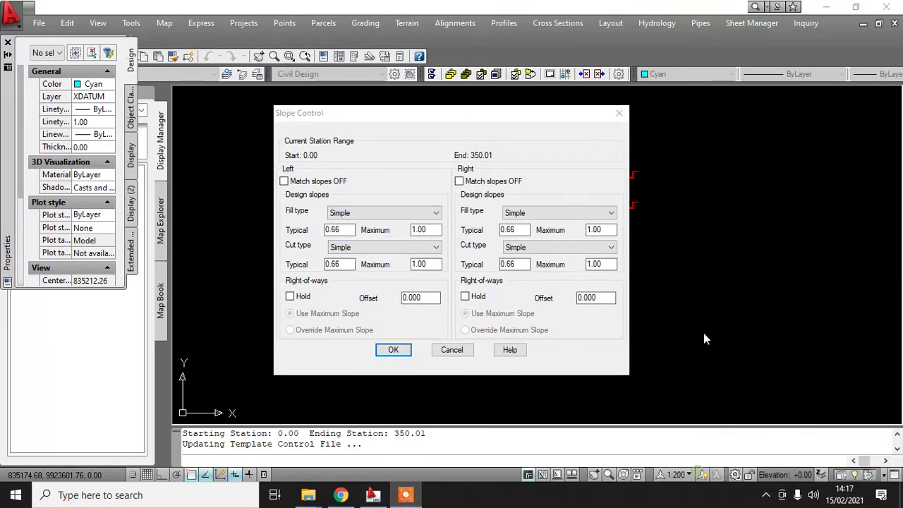
left_click_drag(758, 254, 697, 281)
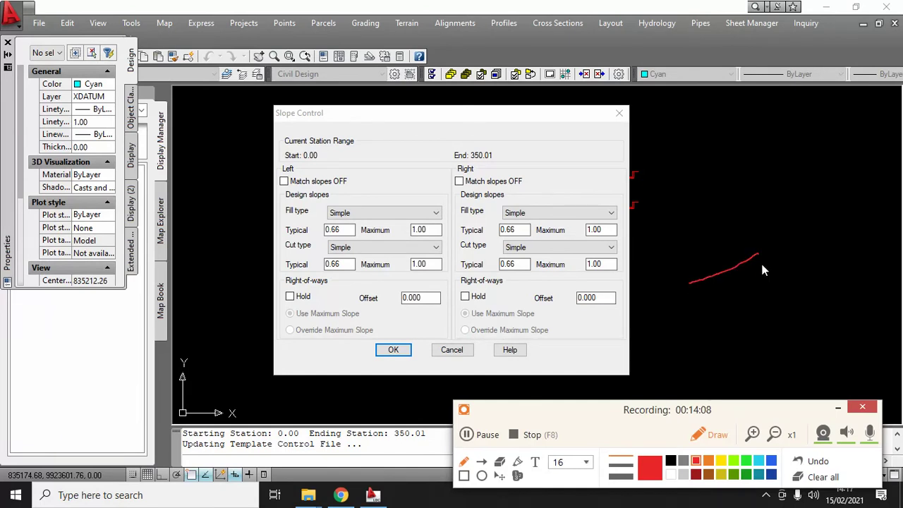
left_click_drag(758, 254, 795, 295)
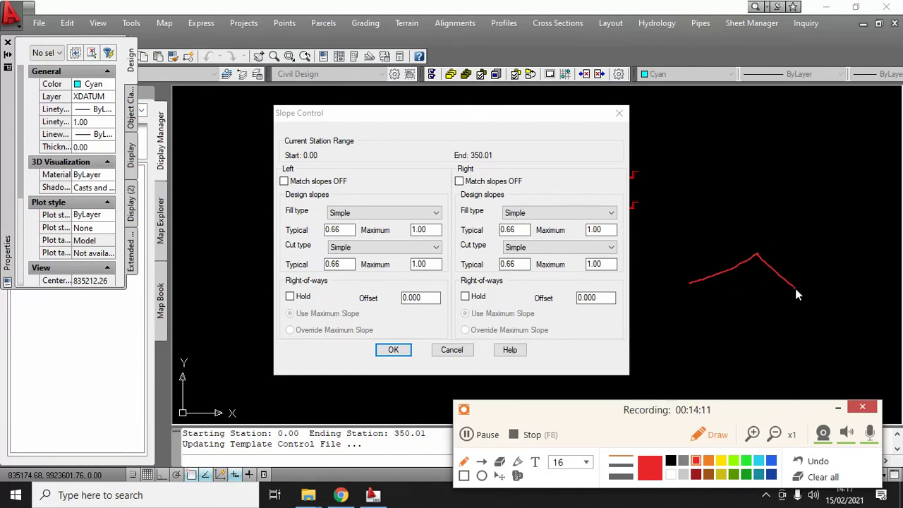
left_click(499, 461)
left_click_drag(714, 283, 745, 260)
left_click(464, 461)
left_click(821, 477)
left_click_drag(768, 228, 703, 240)
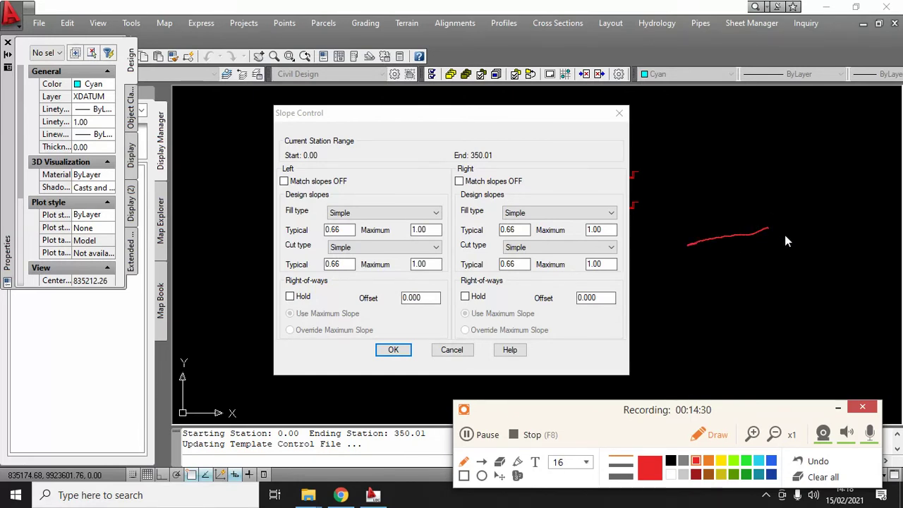
left_click_drag(770, 227, 822, 242)
left_click(688, 246)
left_click_drag(875, 244, 902, 185)
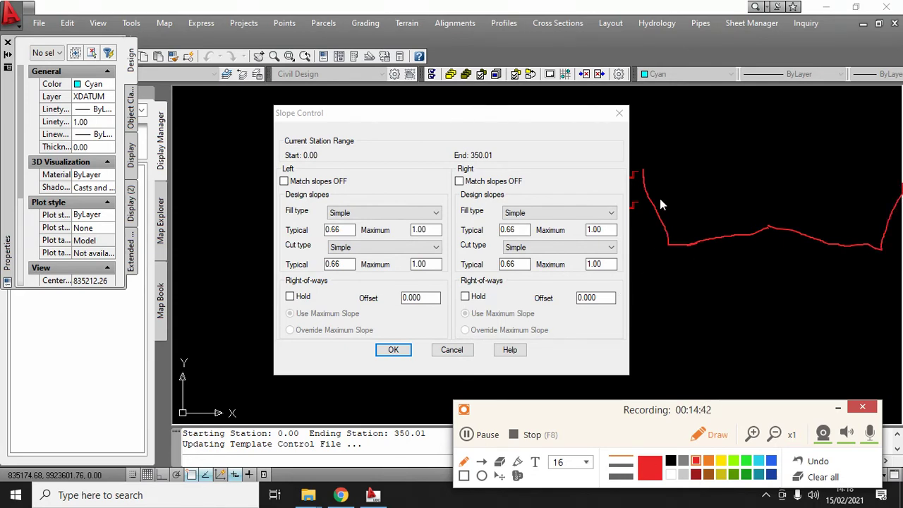
mouse_move(654, 203)
left_mouse_down()
mouse_move(681, 208)
mouse_move(672, 230)
left_mouse_up()
left_click_drag(678, 186, 679, 223)
left_click(822, 477)
left_click(838, 407)
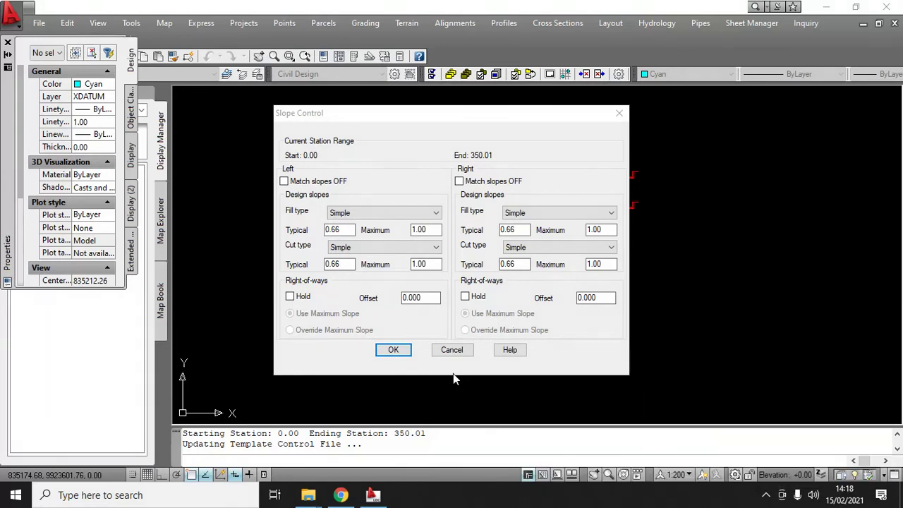
Set the typical fill and cut slopes to 1 on both the left and right sides and apply them.
double_click(331, 230)
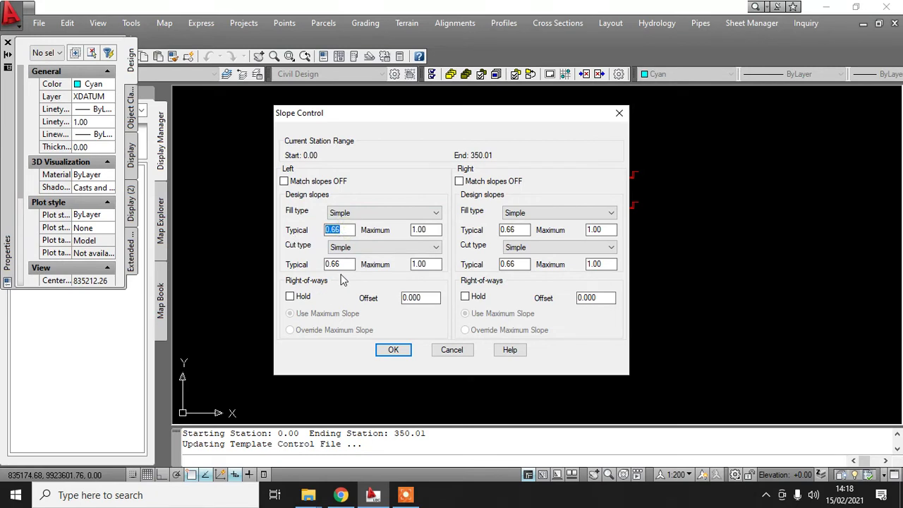
type("1")
double_click(338, 264)
type("1")
double_click(526, 230)
type("1")
double_click(515, 263)
type("1")
left_click(390, 350)
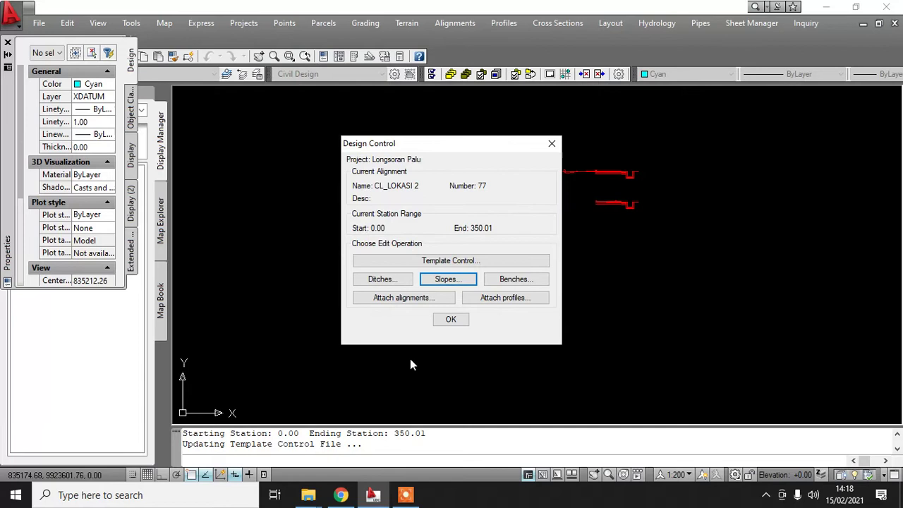
Open the bench control and enable the cut and fill benches on both the left and right sides.
left_click(505, 280)
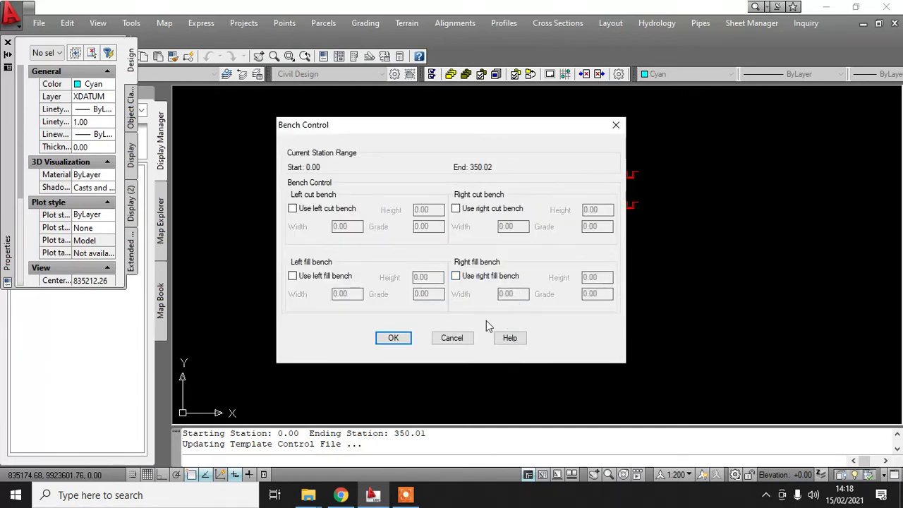
left_click(316, 212)
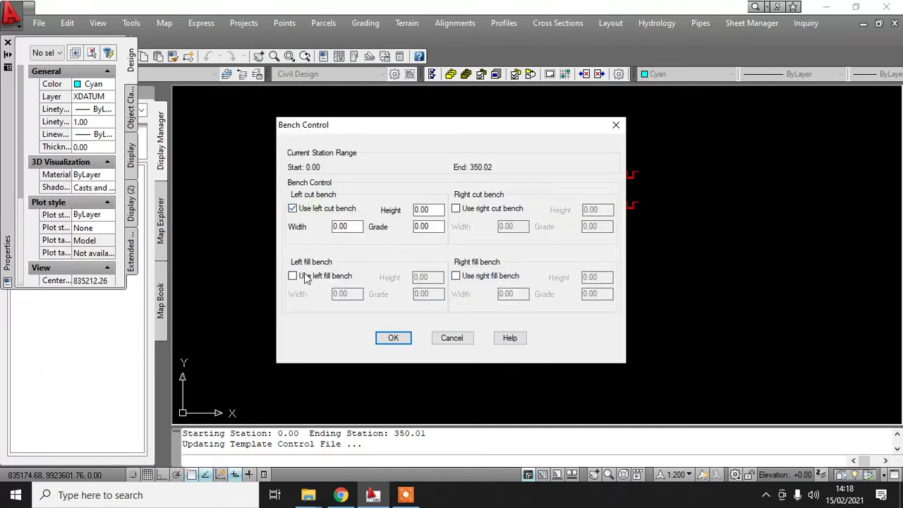
left_click(305, 277)
left_click(496, 210)
left_click(466, 276)
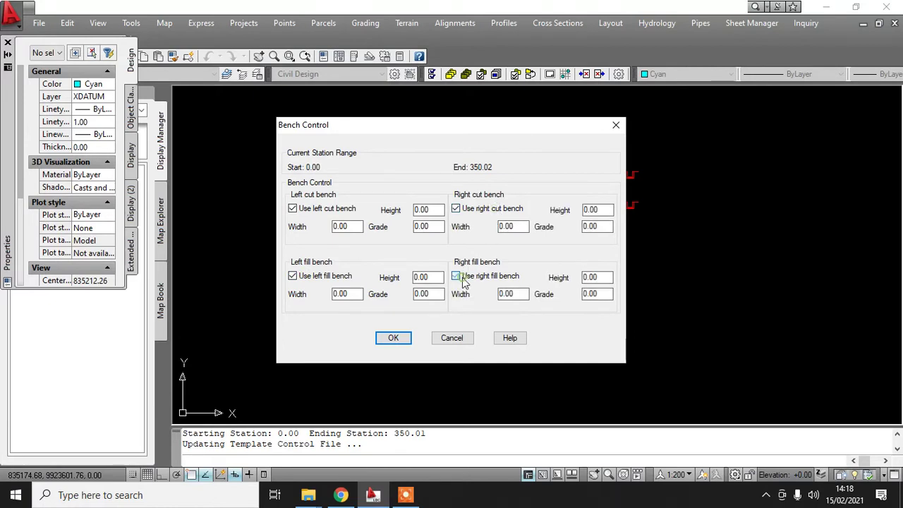
left_click(404, 497)
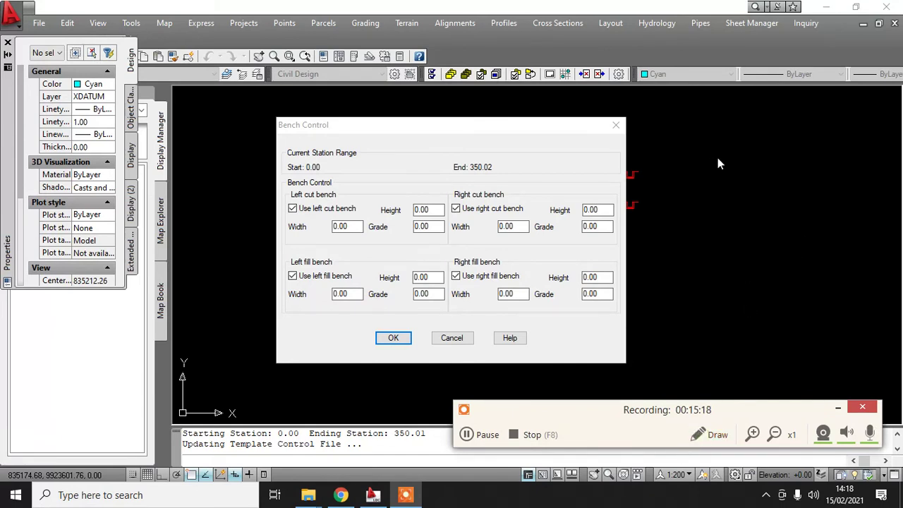
left_click(755, 230)
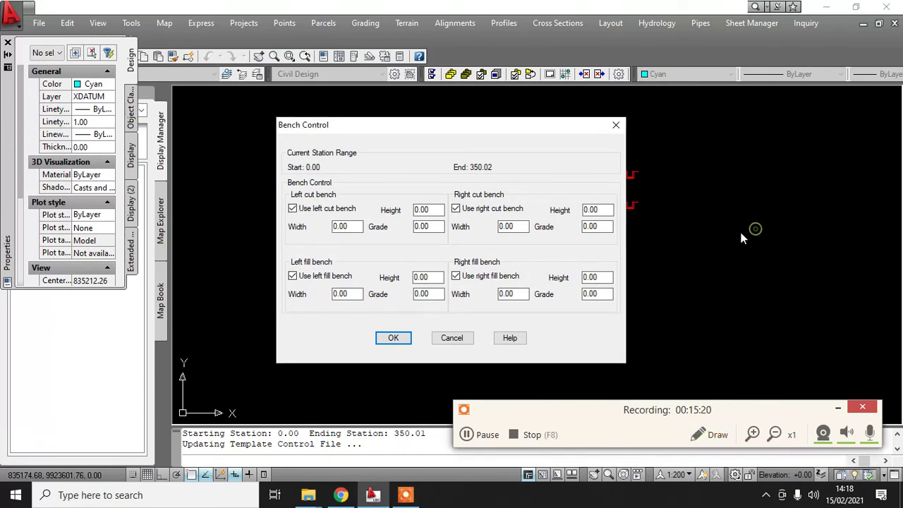
left_click(697, 434)
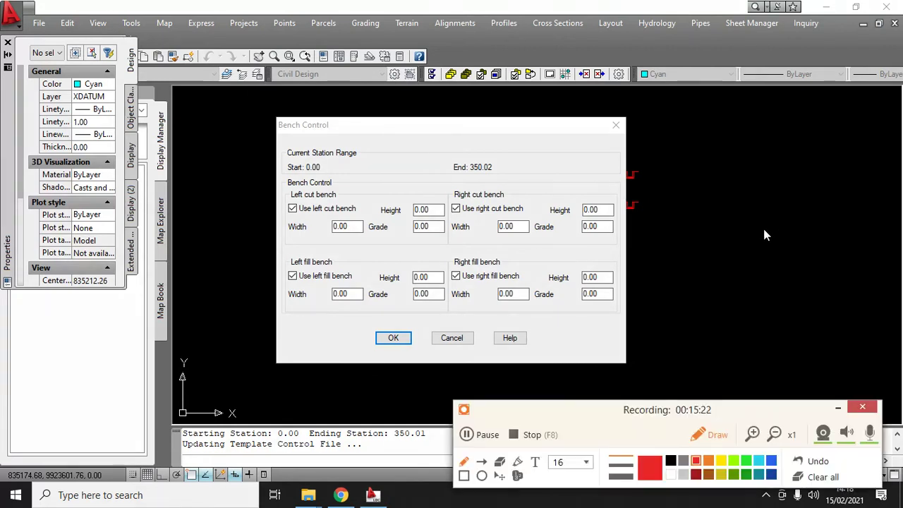
left_click_drag(751, 230, 710, 239)
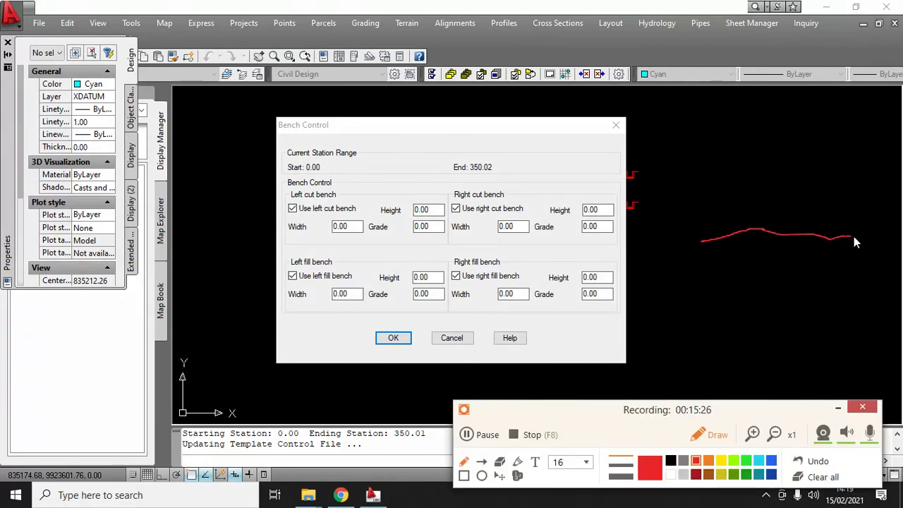
left_click_drag(854, 238, 860, 236)
left_click_drag(683, 241, 650, 210)
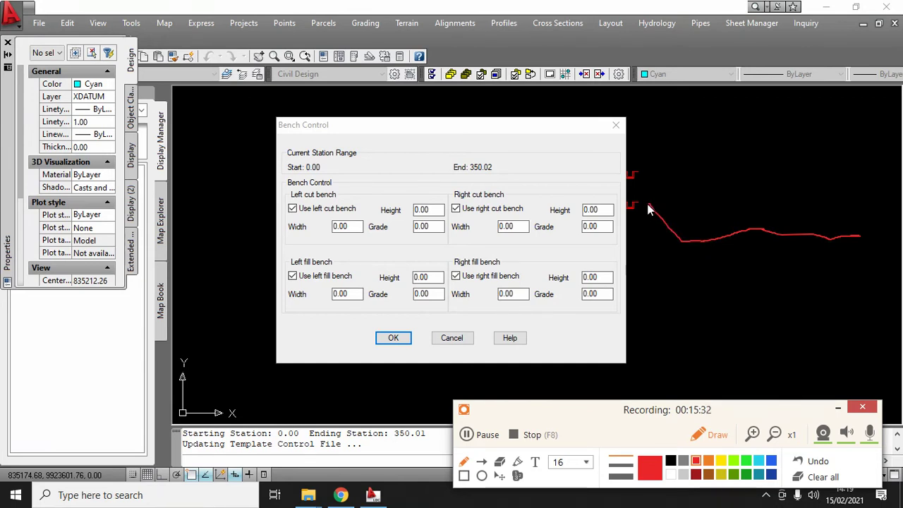
mouse_move(651, 209)
left_mouse_down()
mouse_move(626, 155)
mouse_move(567, 115)
left_mouse_up()
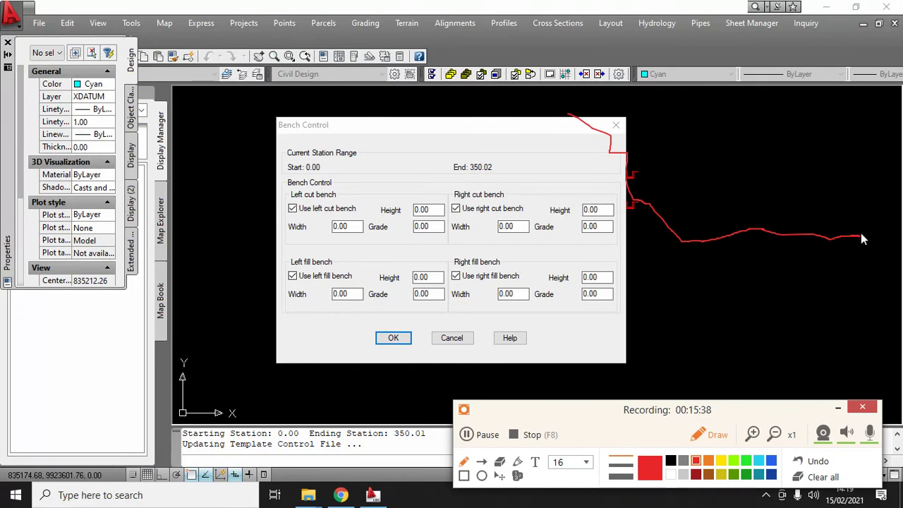
left_click_drag(860, 237, 896, 149)
mouse_move(865, 175)
left_mouse_down()
mouse_move(881, 170)
mouse_move(870, 178)
mouse_move(891, 237)
mouse_move(893, 183)
left_mouse_up()
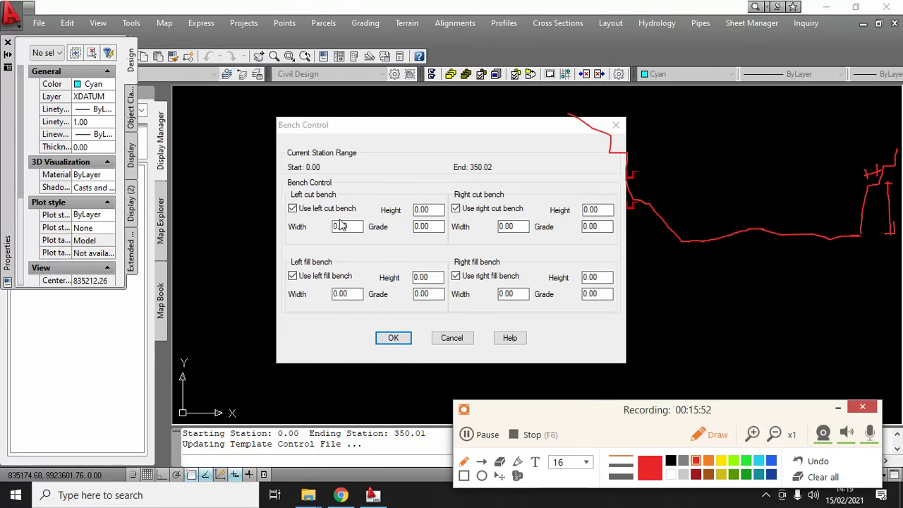
left_click(434, 210)
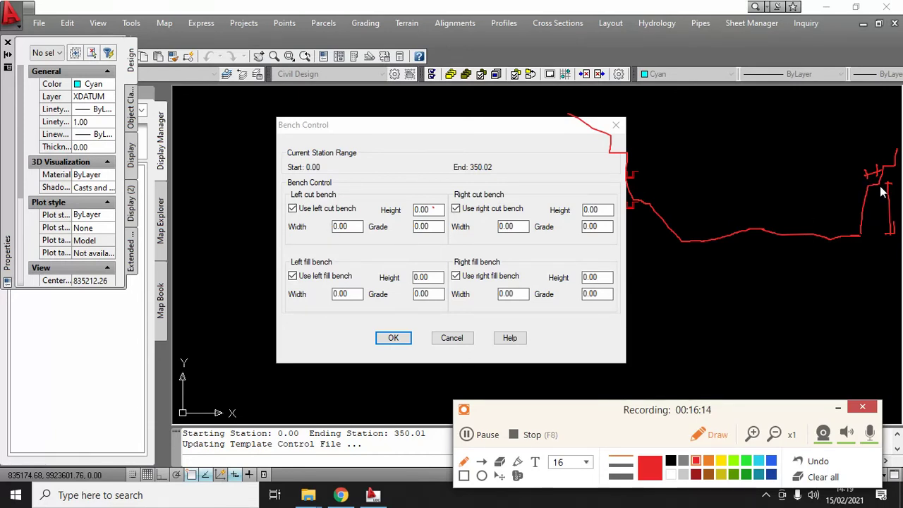
left_click(818, 476)
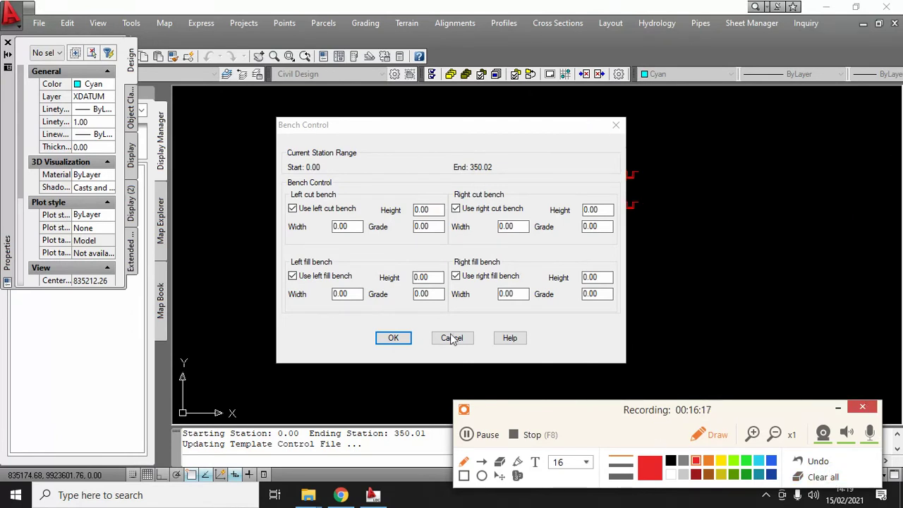
Give the left and right cut benches a height of 5 and a width of 2.
left_click(434, 209)
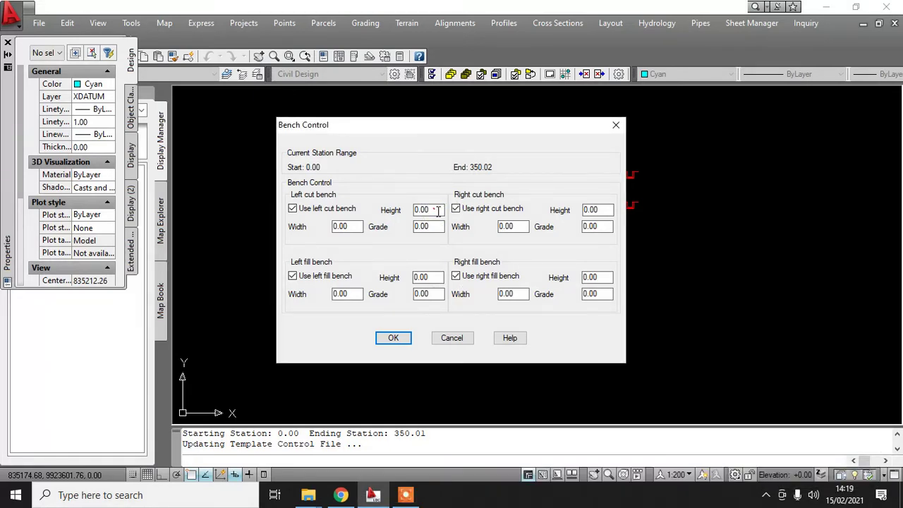
key("BackSpace")
left_click_drag(431, 226, 425, 227)
left_click_drag(352, 226, 293, 222)
type("2")
left_click(605, 227)
type("5")
left_click(592, 210)
type("5")
left_click(519, 227)
type("2")
Disable the left and right fill benches and apply the bench settings.
left_click(426, 277)
left_click(335, 277)
left_click(457, 275)
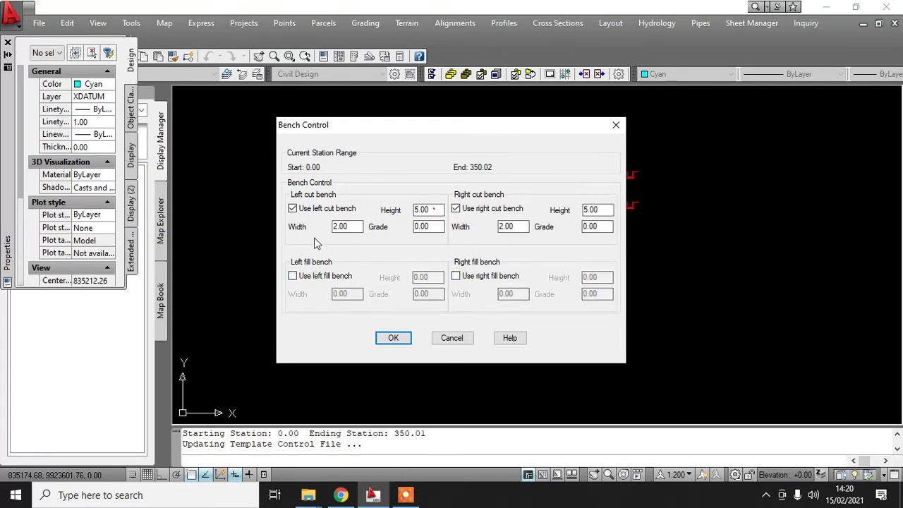
left_click(395, 338)
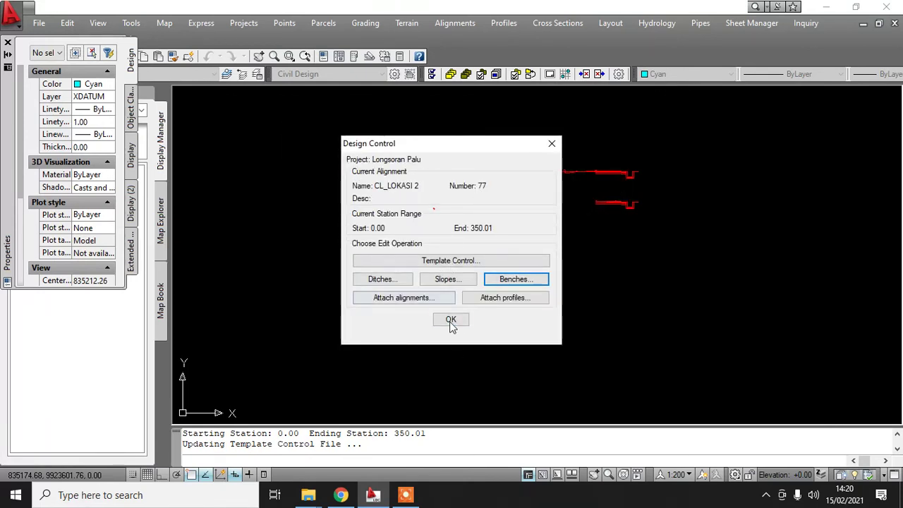
Process the CL_LOKASI 2 cross sections with the current design control settings and close the processing status reports.
left_click(451, 320)
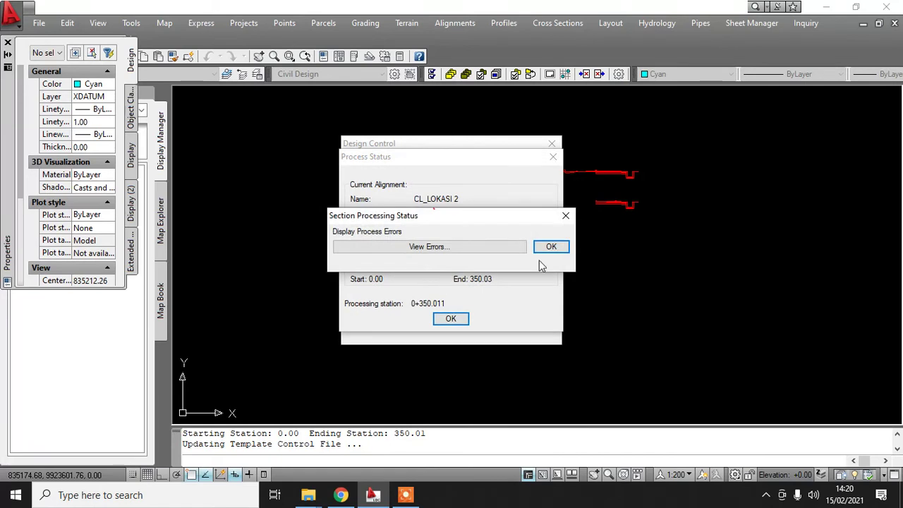
left_click(548, 247)
left_click(451, 318)
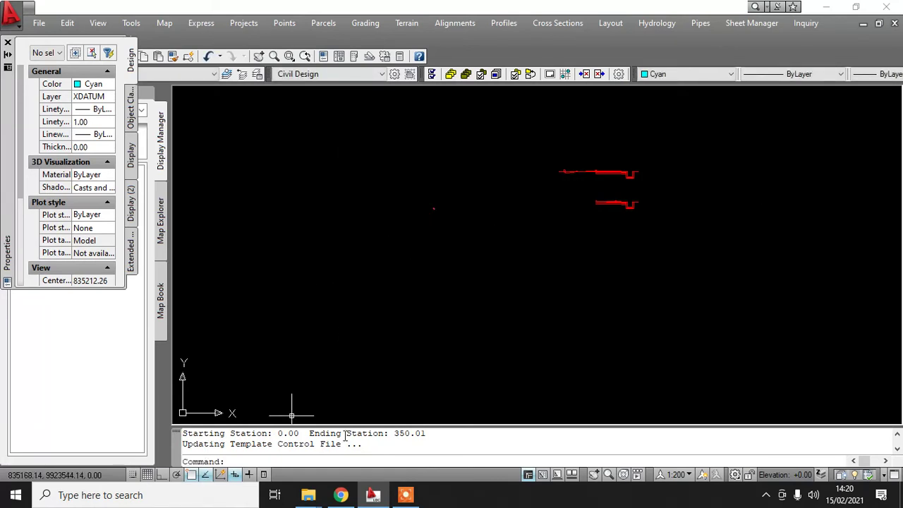
Plot all cross sections from station 0.00 to 350.01, placing the sheet origin in the empty area above the existing drawings.
scroll(383, 240, "down", 10)
scroll(445, 271, "down", 4)
middle_click_drag(491, 267, 659, 136)
middle_click_drag(632, 251, 621, 244)
scroll(528, 275, "down", 5)
middle_click_drag(549, 261, 417, 254)
left_click(558, 23)
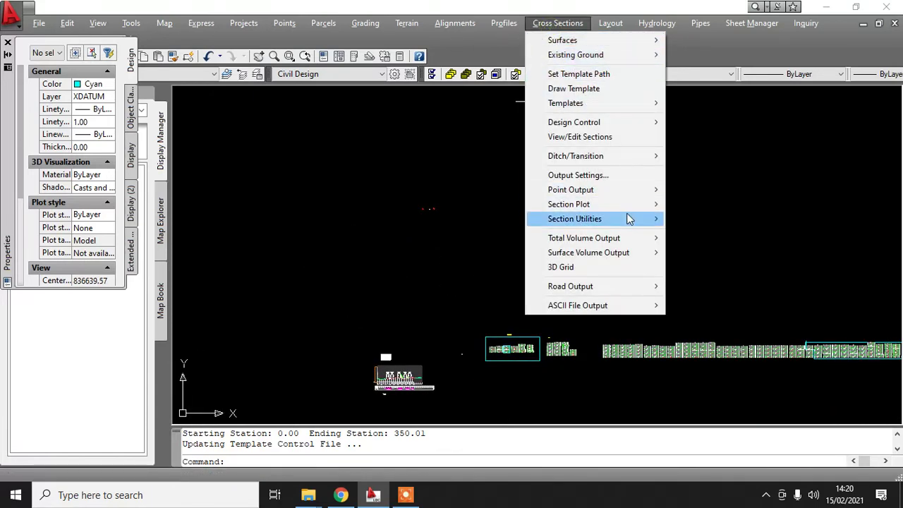
mouse_move(635, 205)
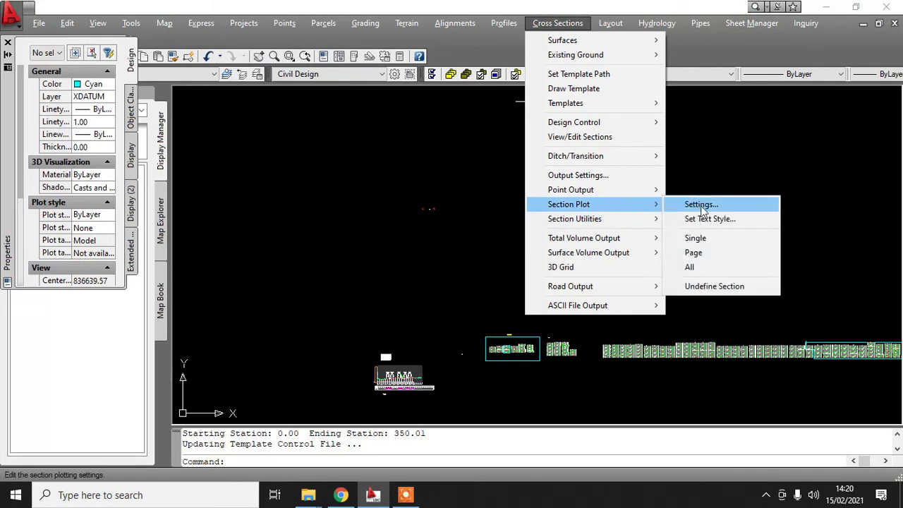
left_click(690, 267)
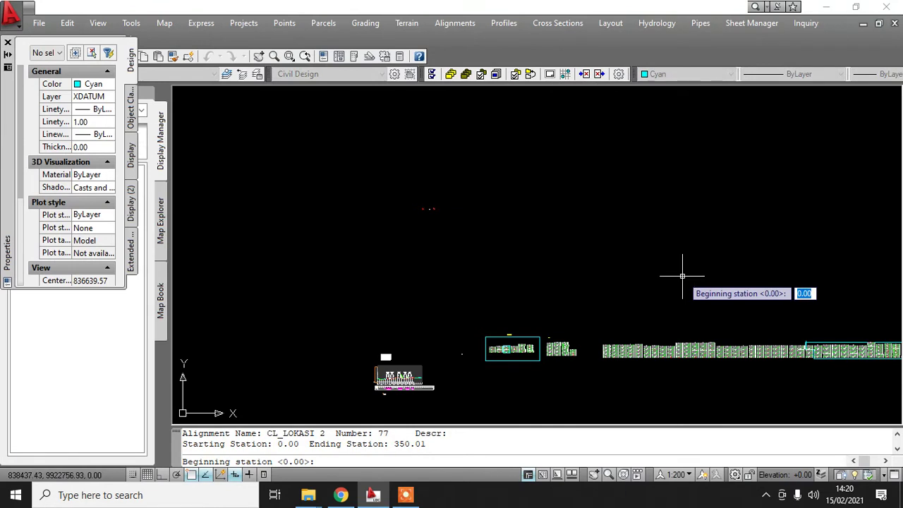
key("Return")
key("Return")
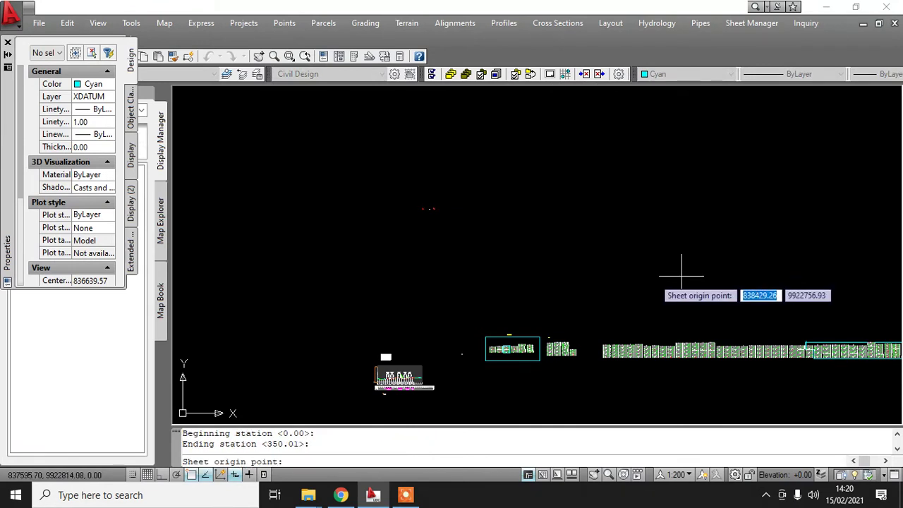
left_click(494, 208)
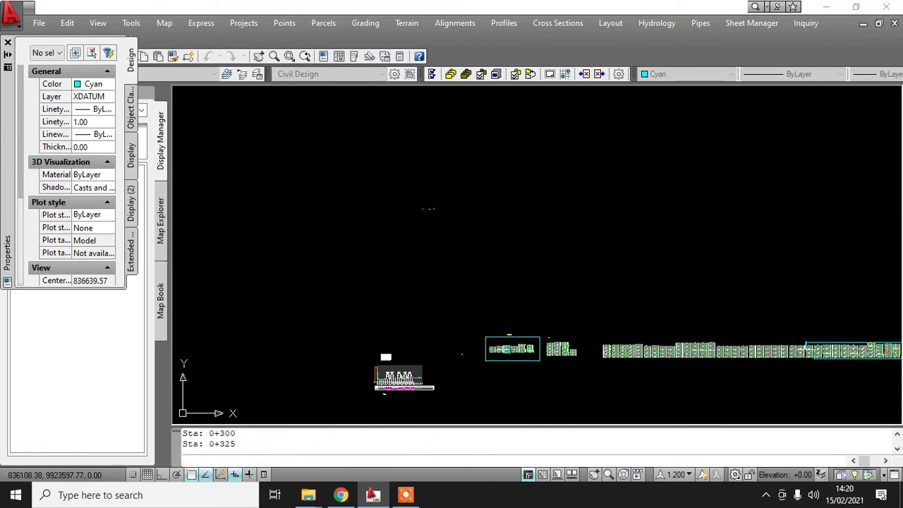
Examine the plotted sections from 0+000 to 0+100, comparing the road template and cut slope with the existing ground.
scroll(500, 172, "up", 10)
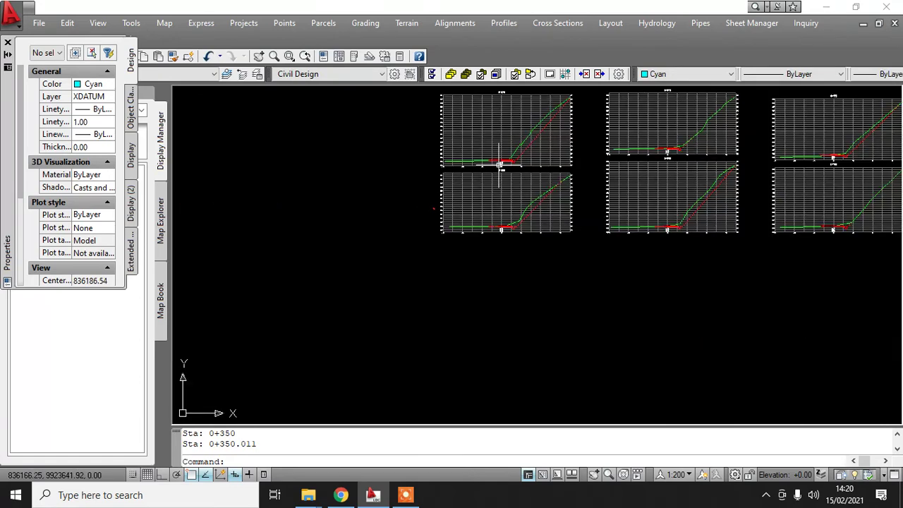
scroll(487, 204, "up", 4)
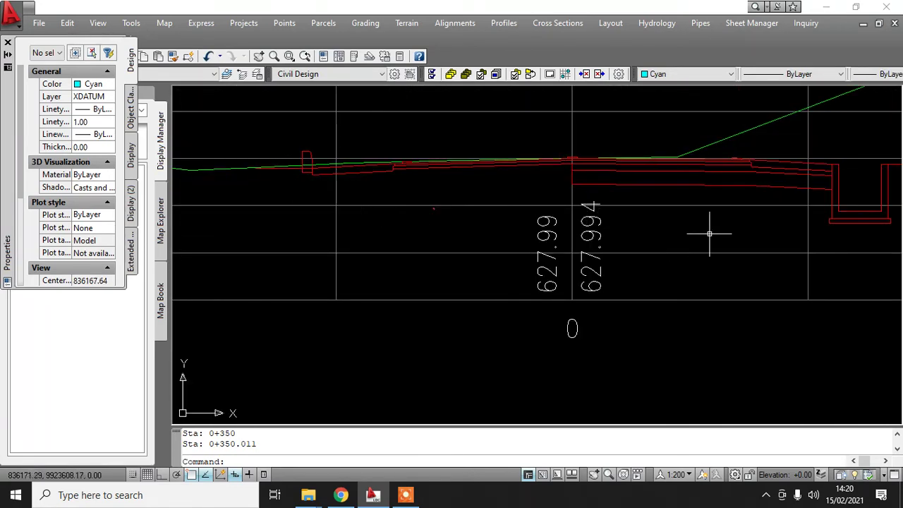
scroll(572, 240, "down", 5)
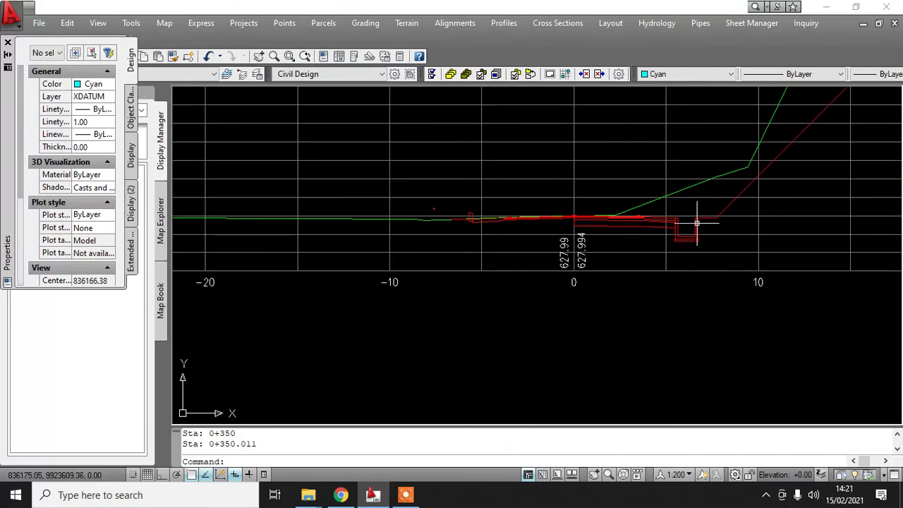
scroll(642, 231, "down", 2)
middle_click_drag(649, 233, 532, 309)
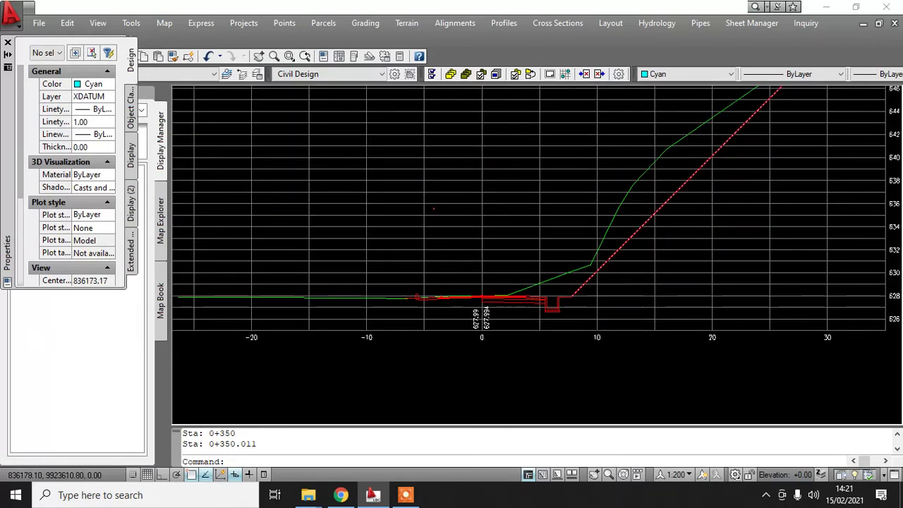
scroll(631, 246, "down", 6)
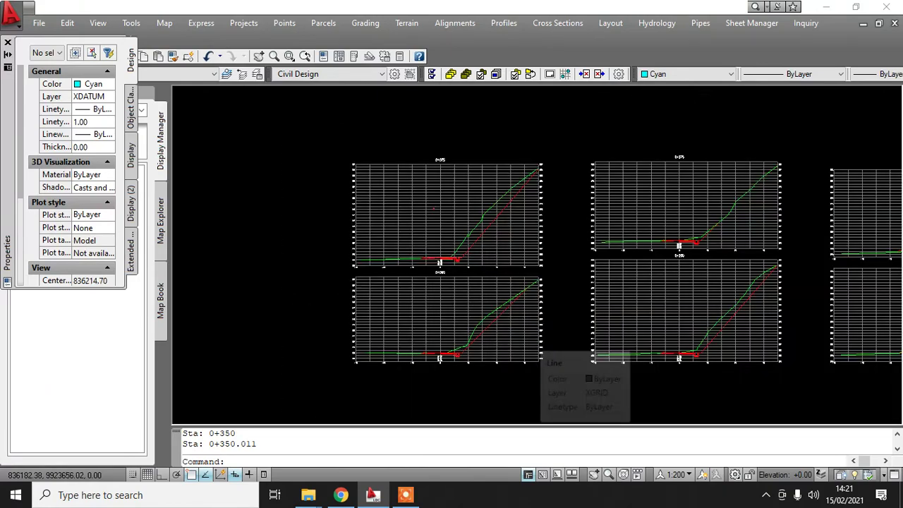
scroll(698, 286, "up", 3)
mouse_move(475, 265)
middle_mouse_down()
mouse_move(500, 245)
mouse_move(213, 214)
middle_mouse_up()
mouse_move(581, 254)
middle_mouse_down()
mouse_move(401, 302)
mouse_move(635, 365)
mouse_move(198, 415)
middle_mouse_up()
scroll(505, 194, "up", 3)
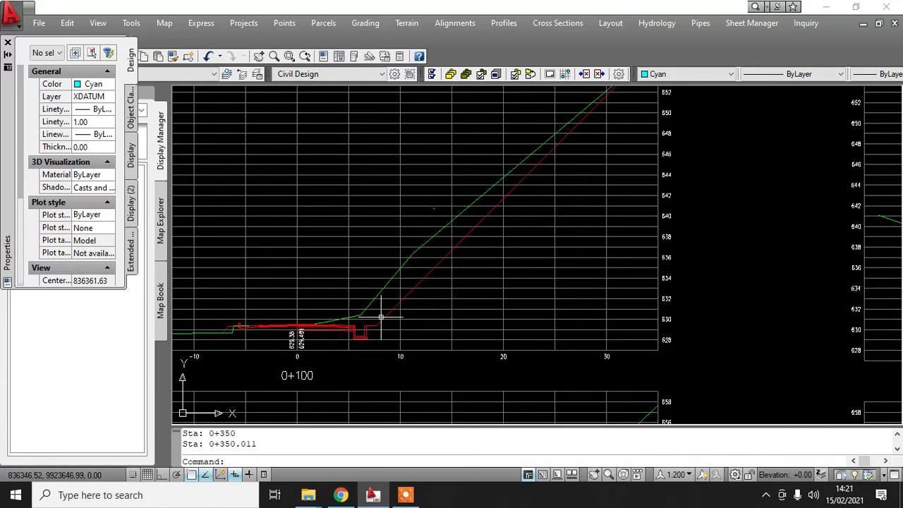
Inspect the sections from 0+125 to 0+250 for cut benches and for where the cut slope meets the ground.
scroll(477, 245, "down", 4)
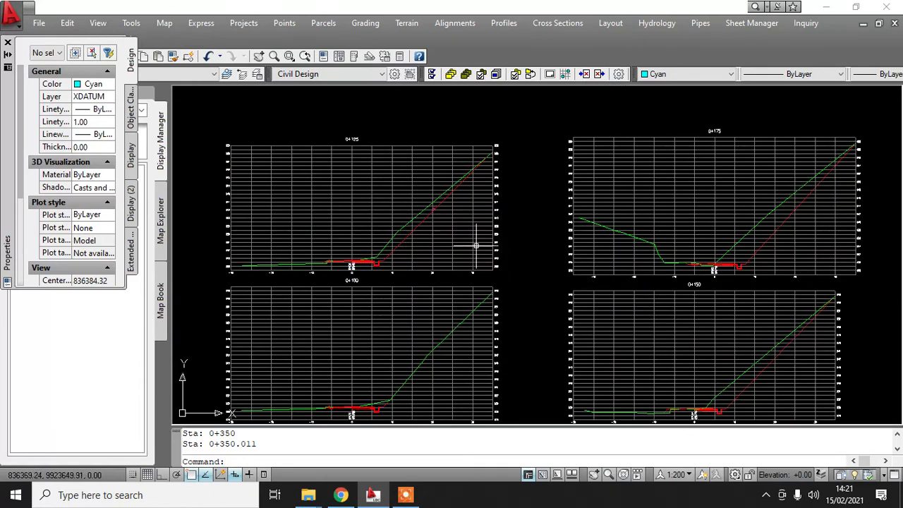
mouse_move(794, 286)
middle_mouse_down()
mouse_move(428, 176)
mouse_move(362, 228)
middle_mouse_up()
mouse_move(730, 325)
middle_mouse_down()
mouse_move(646, 414)
mouse_move(348, 410)
middle_mouse_up()
middle_click_drag(754, 312, 660, 182)
middle_click_drag(813, 286, 652, 259)
scroll(368, 179, "up", 7)
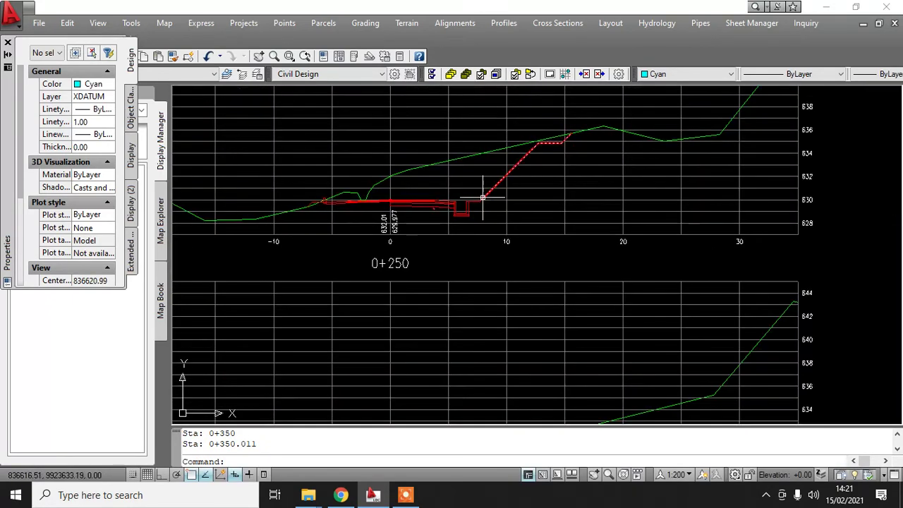
middle_click_drag(562, 132, 500, 222)
scroll(734, 172, "down", 6)
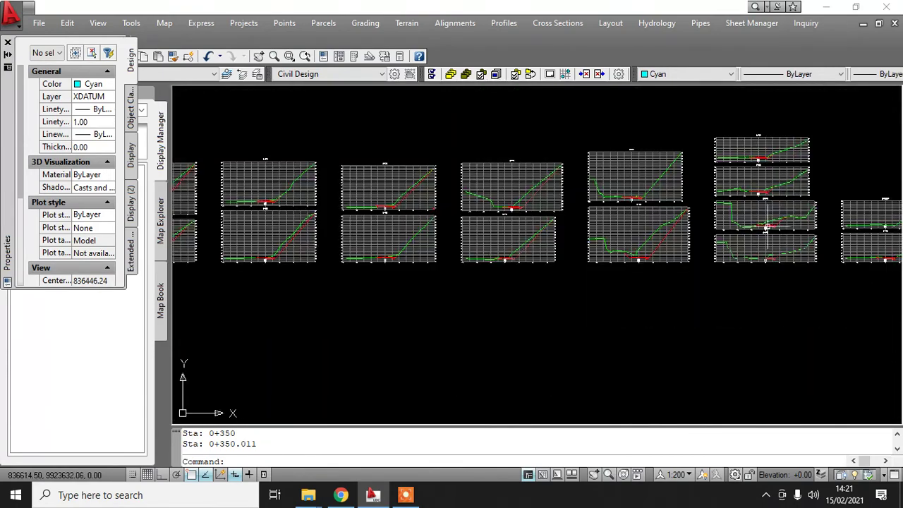
scroll(544, 246, "up", 6)
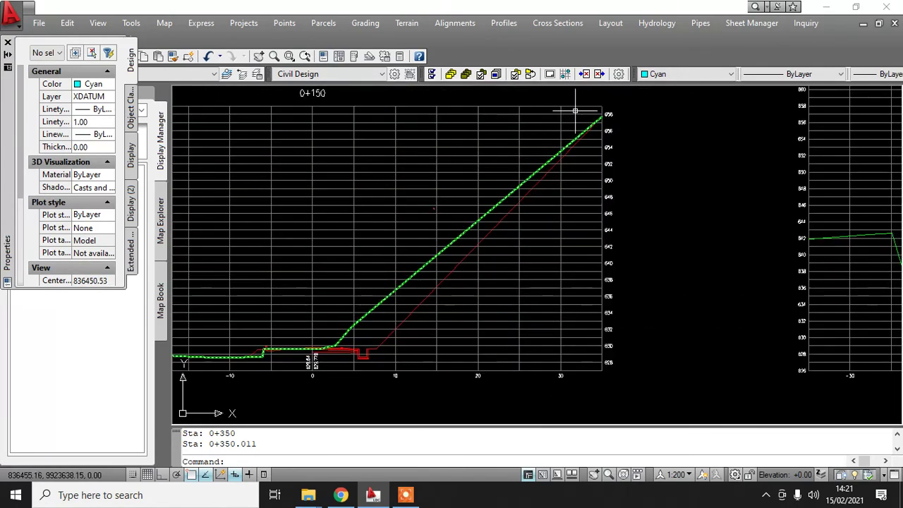
scroll(574, 158, "up", 5)
scroll(536, 202, "down", 3)
scroll(537, 202, "down", 5)
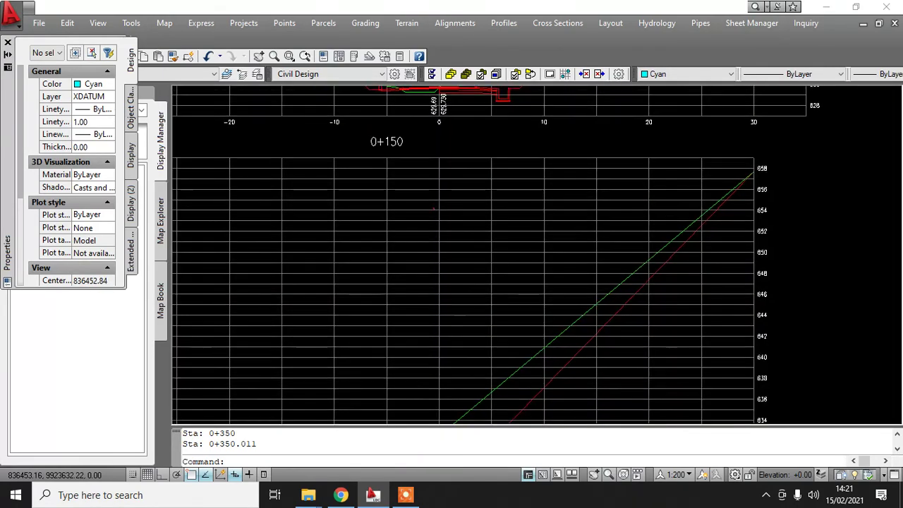
scroll(619, 269, "up", 4)
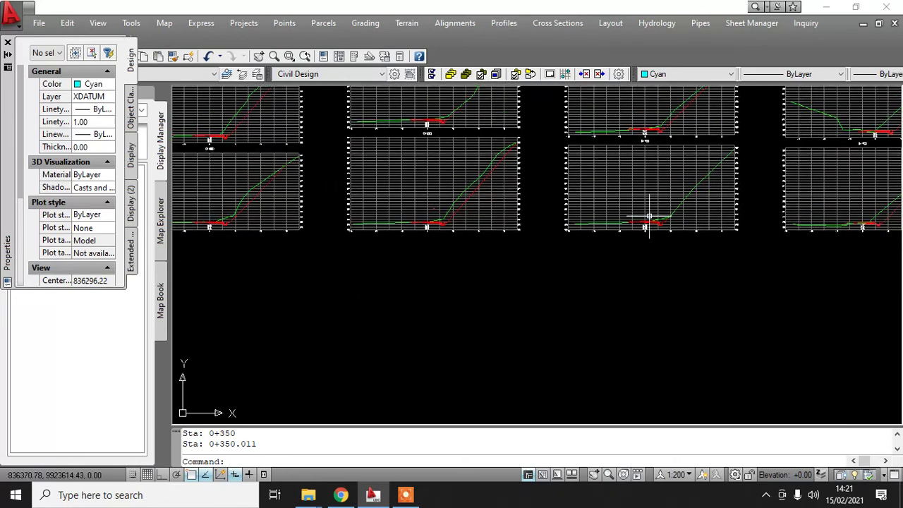
Check the section at station 0+000 for the cut slope's intersection with existing ground and its offset along the grid.
scroll(616, 272, "up", 4)
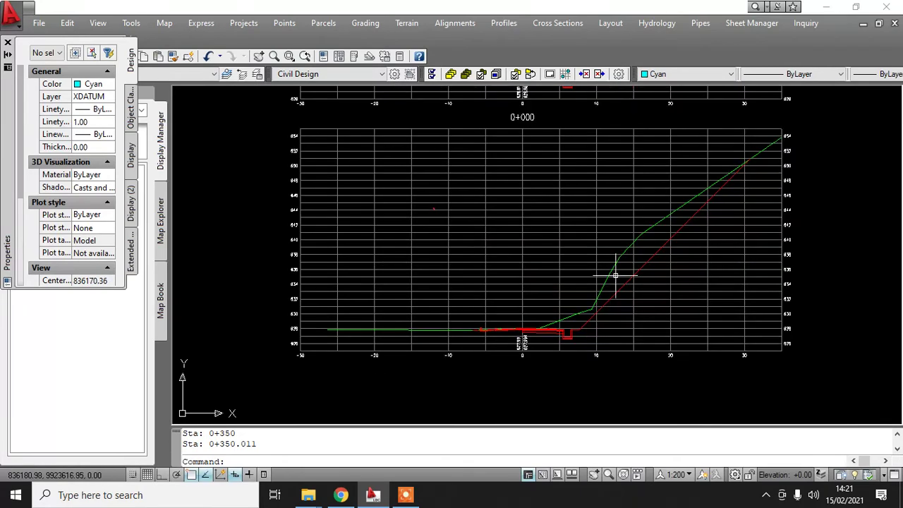
scroll(612, 276, "down", 4)
scroll(661, 235, "up", 7)
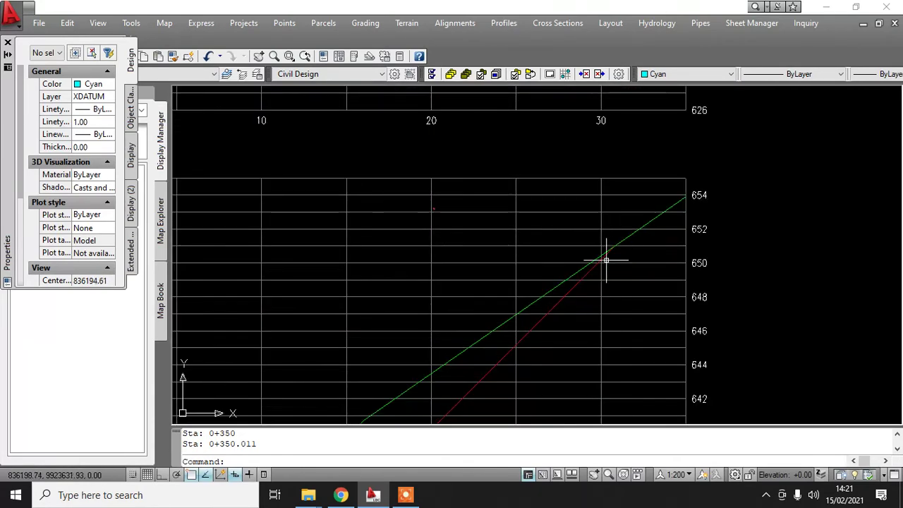
scroll(605, 258, "down", 4)
scroll(508, 353, "up", 3)
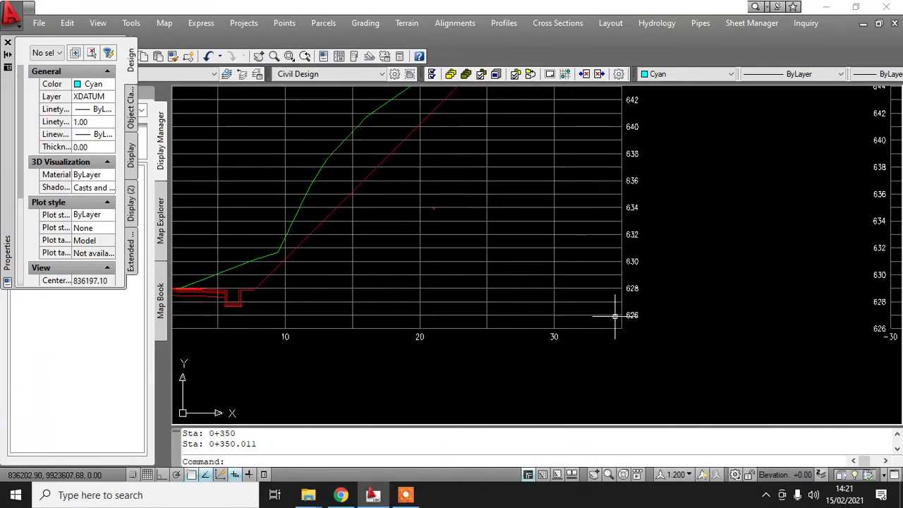
scroll(701, 350, "down", 4)
scroll(665, 357, "down", 2)
middle_click_drag(665, 357, 575, 318)
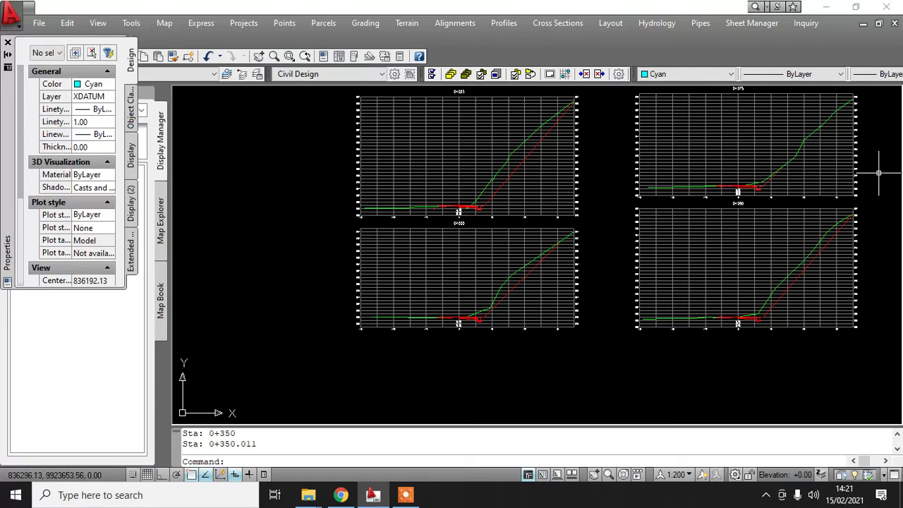
scroll(575, 331, "up", 4)
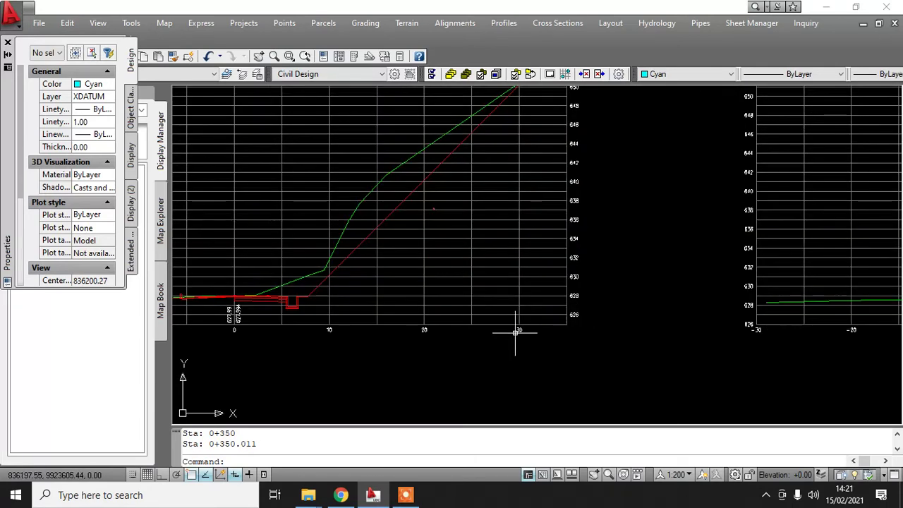
scroll(515, 332, "up", 3)
scroll(657, 319, "down", 4)
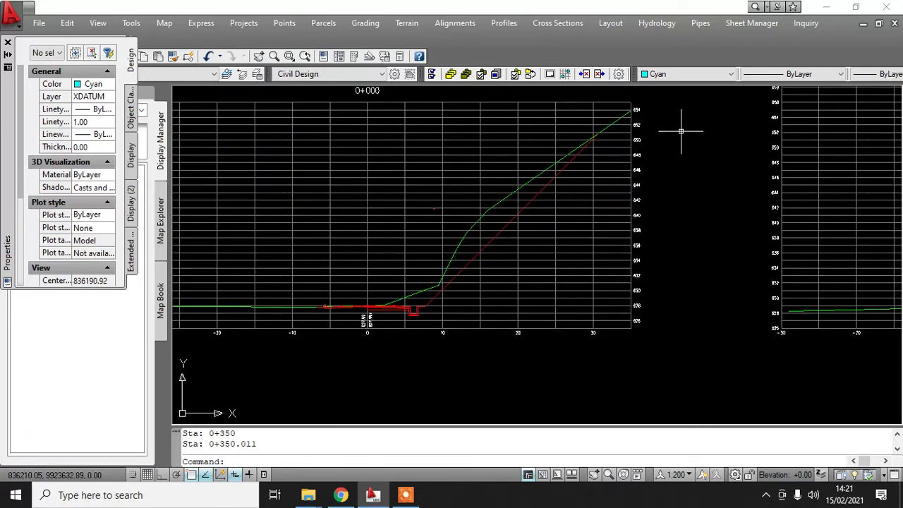
middle_click_drag(663, 127, 662, 134)
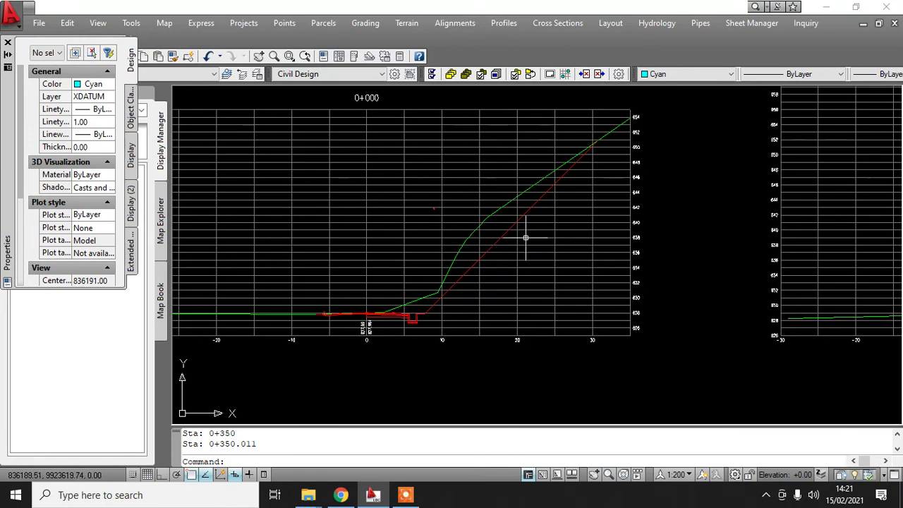
scroll(529, 240, "down", 3)
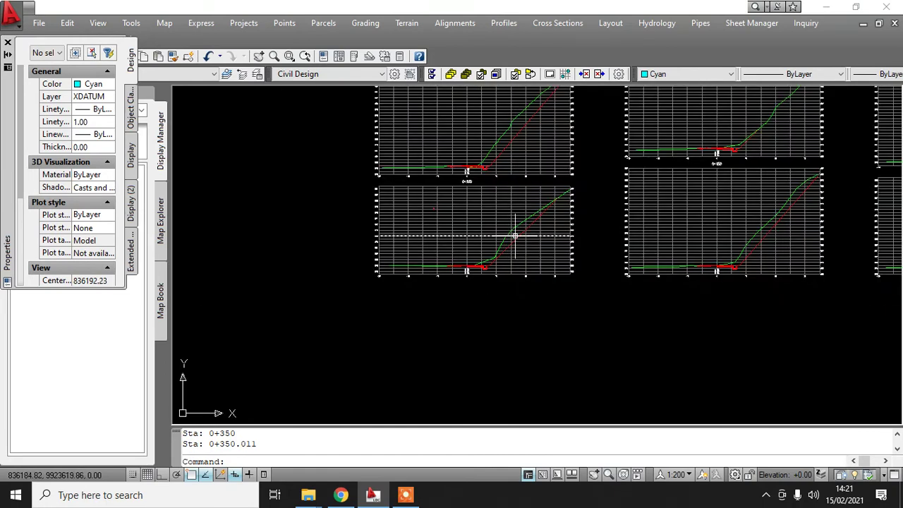
scroll(504, 233, "up", 5)
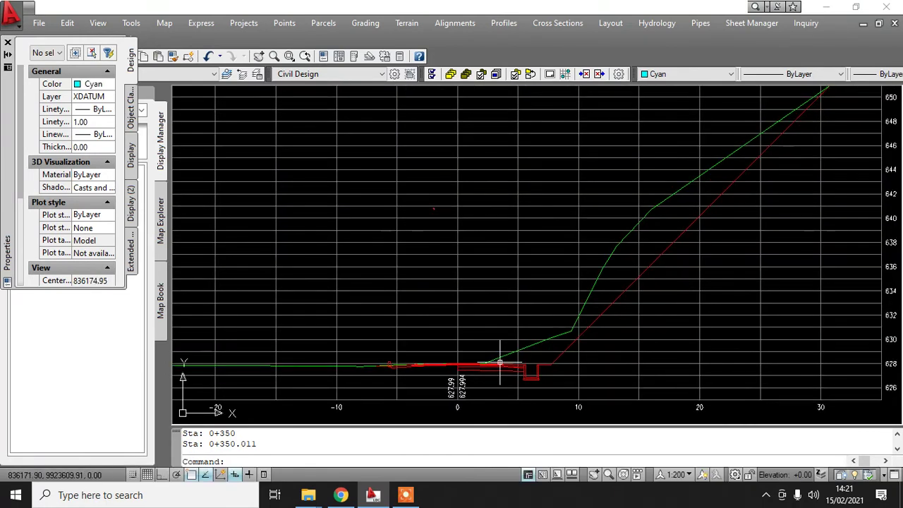
scroll(499, 363, "down", 5)
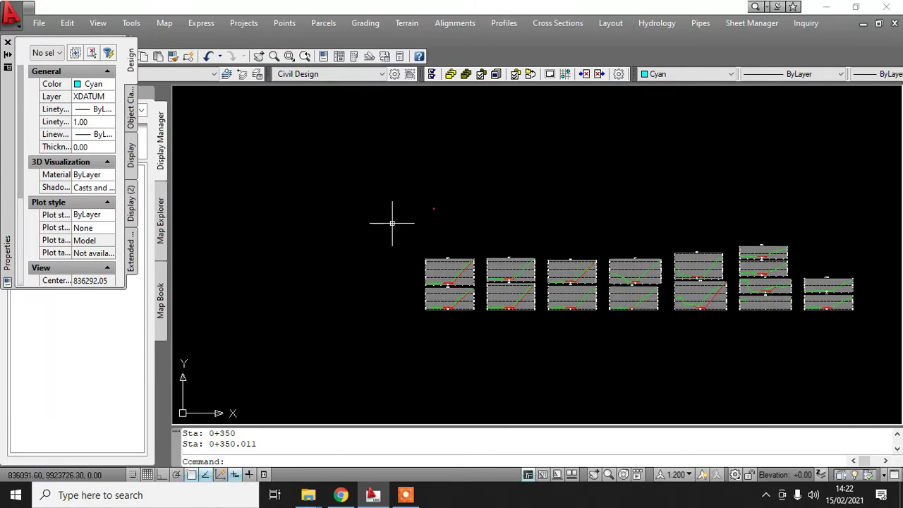
Assign the latihan 2 template to stations 0.00 through 350.01 in the design control.
left_click(573, 23)
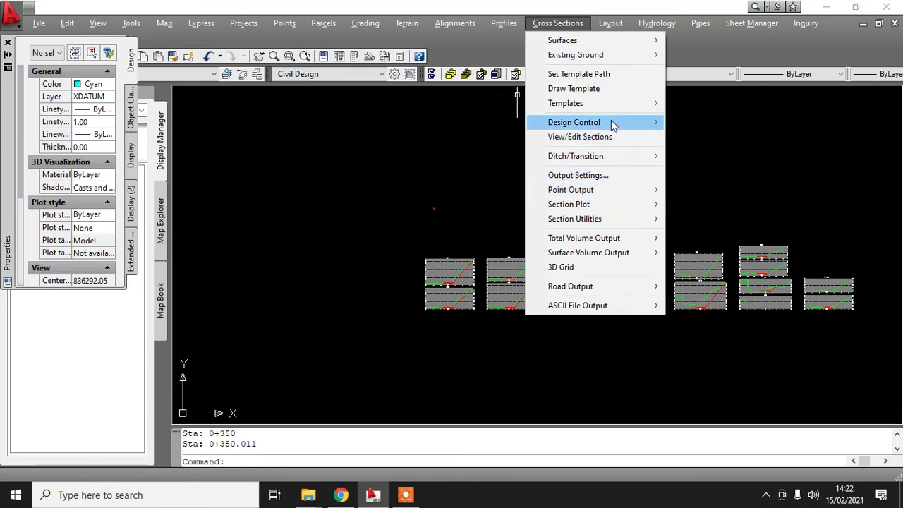
mouse_move(627, 126)
left_click(721, 170)
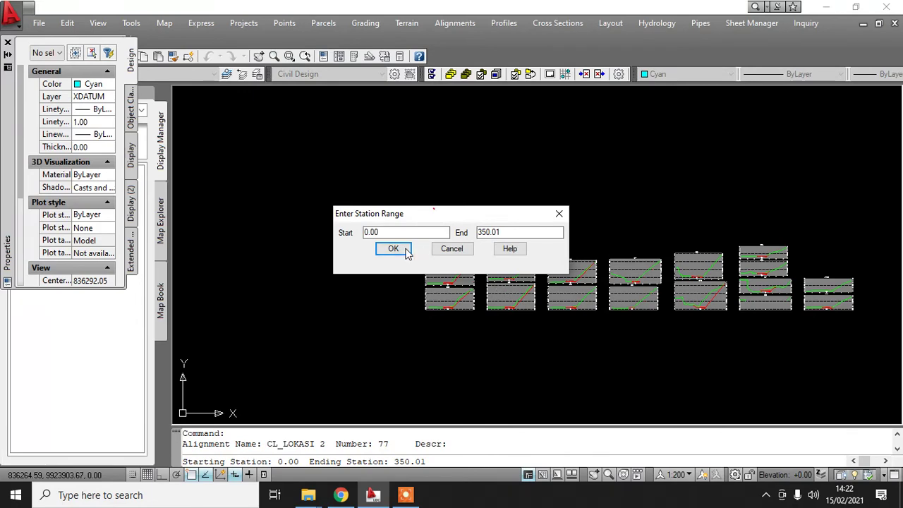
left_click(405, 252)
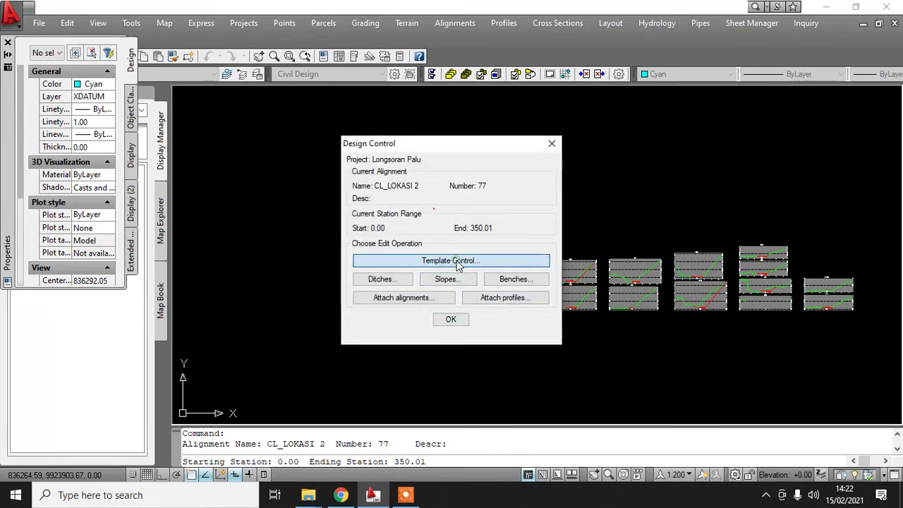
left_click(458, 261)
left_click(430, 184)
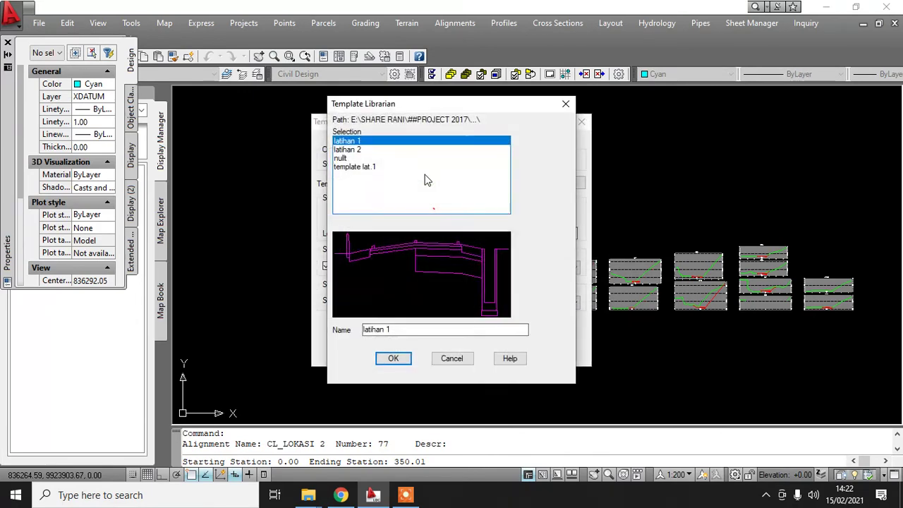
left_click(347, 149)
left_click(393, 359)
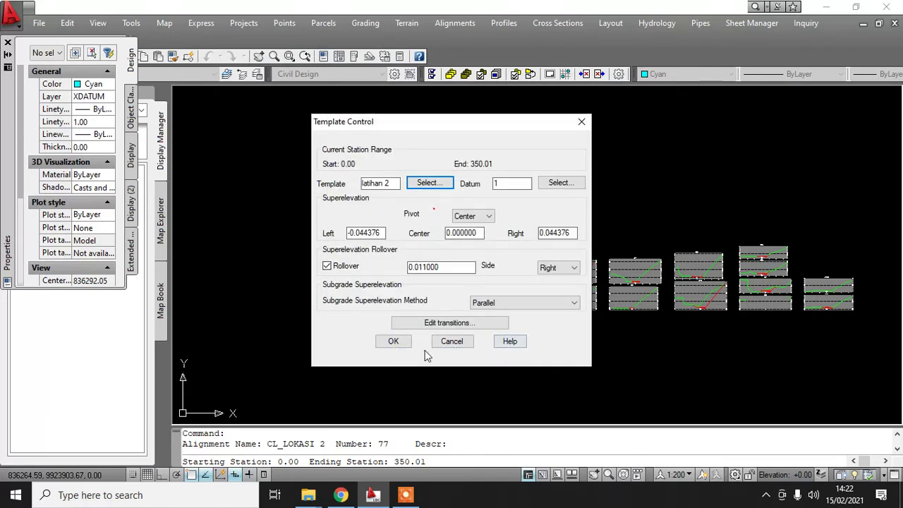
left_click(395, 342)
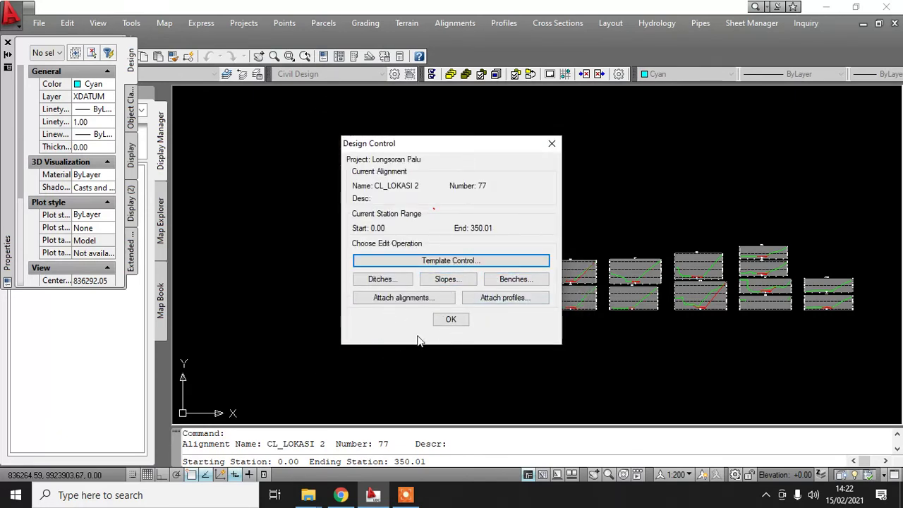
Process the CL_LOKASI 2 sections from station 0.00 to 350.01 and close the processing status.
left_click(455, 321)
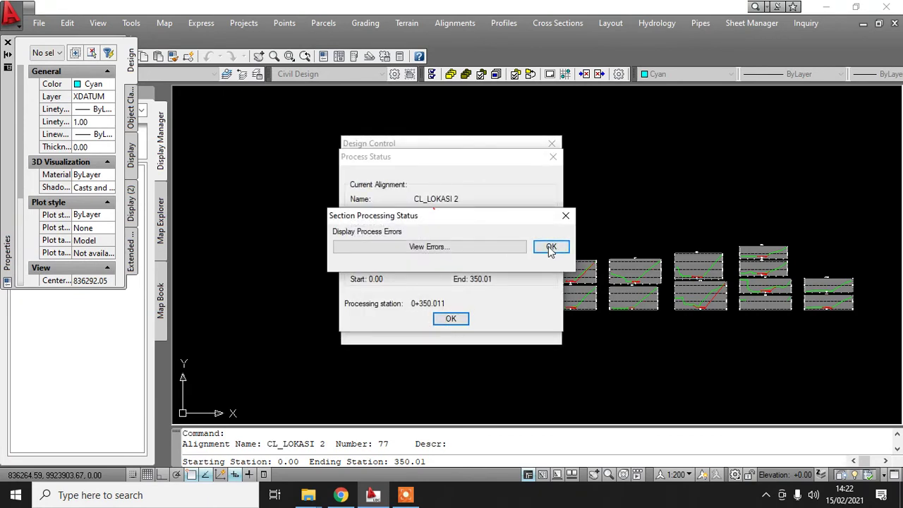
left_click(551, 248)
left_click(453, 318)
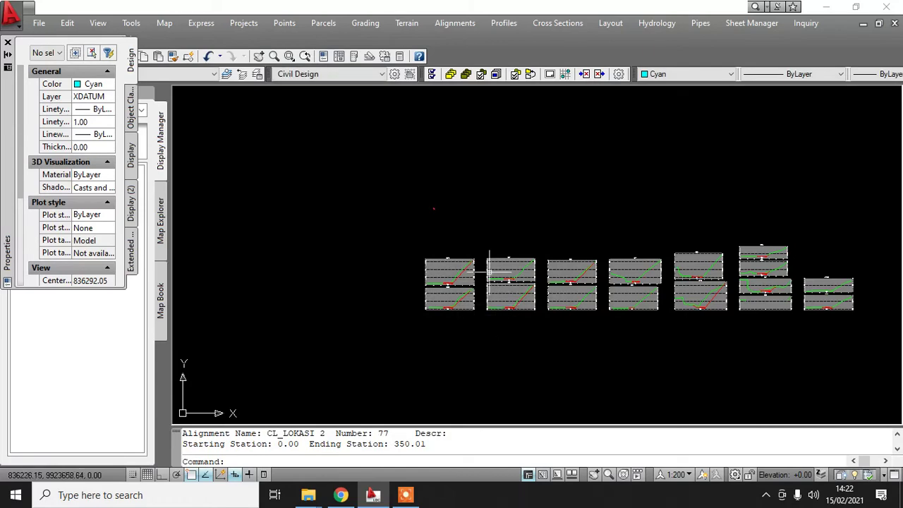
Set the CL_LOKASI 2 superelevation curve settings to method A with the Parallel subgrade superelevation method.
left_click(559, 24)
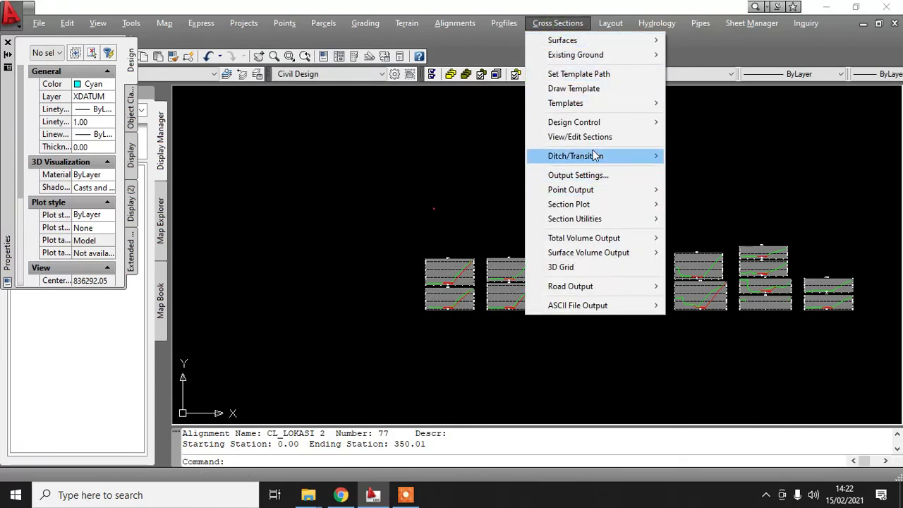
mouse_move(619, 132)
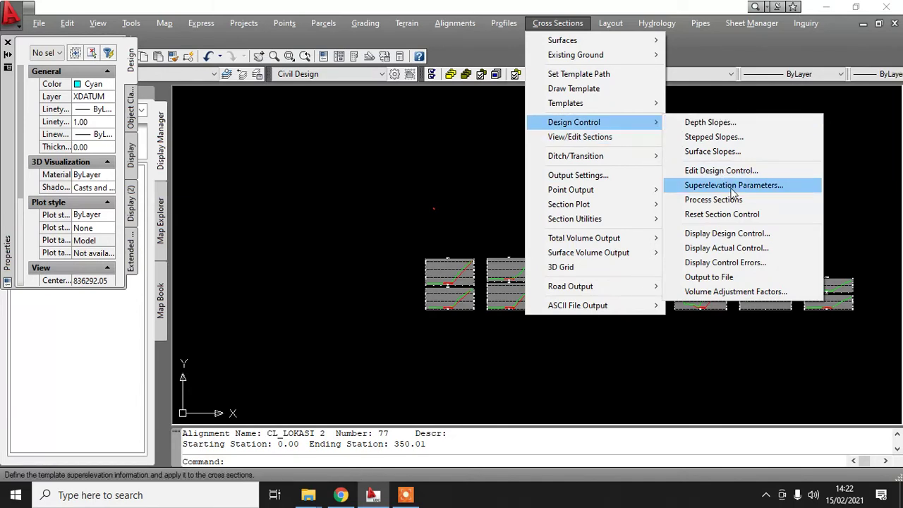
left_click(761, 192)
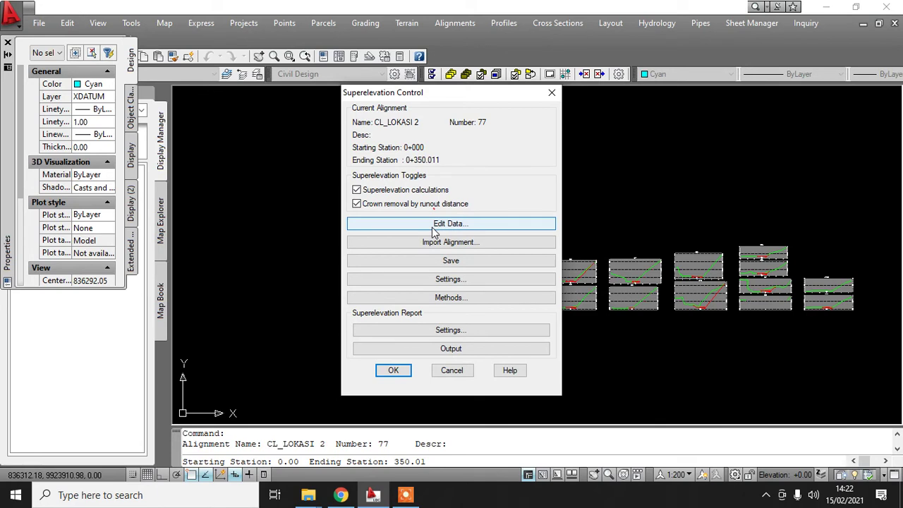
left_click(445, 279)
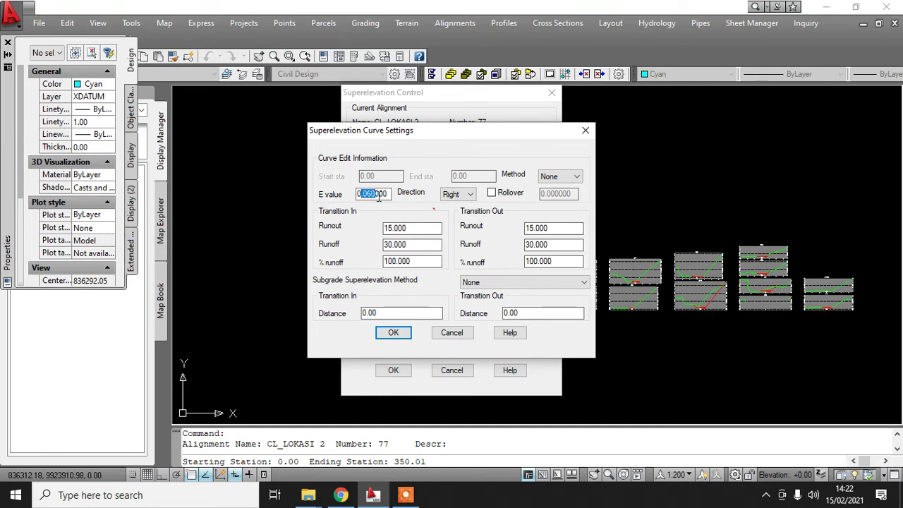
left_click(561, 177)
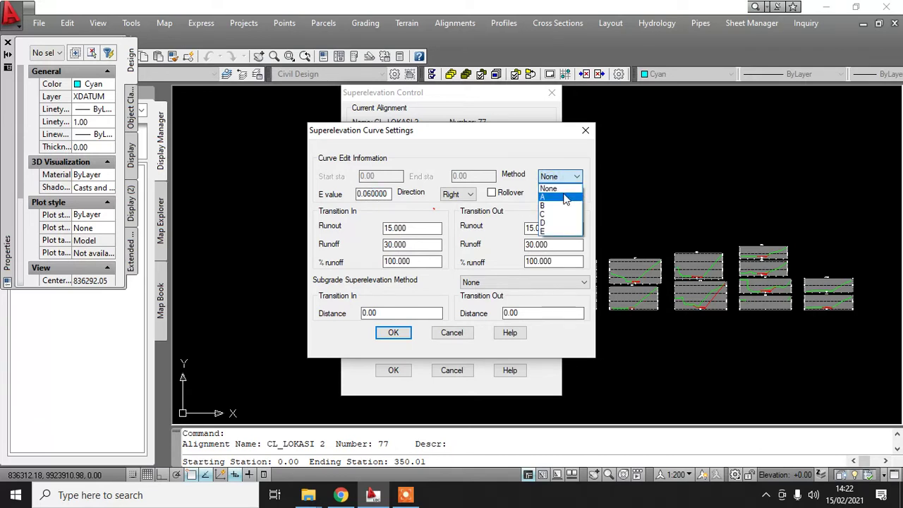
left_click(564, 194)
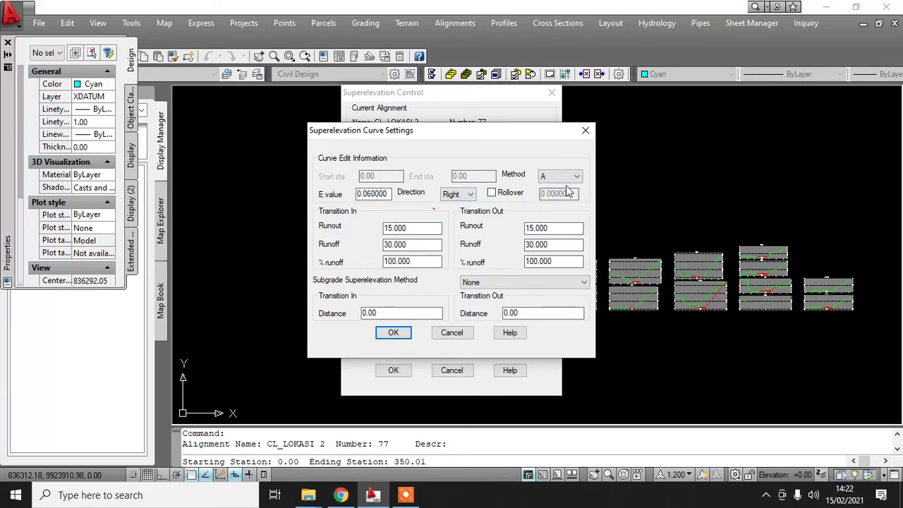
left_click(518, 282)
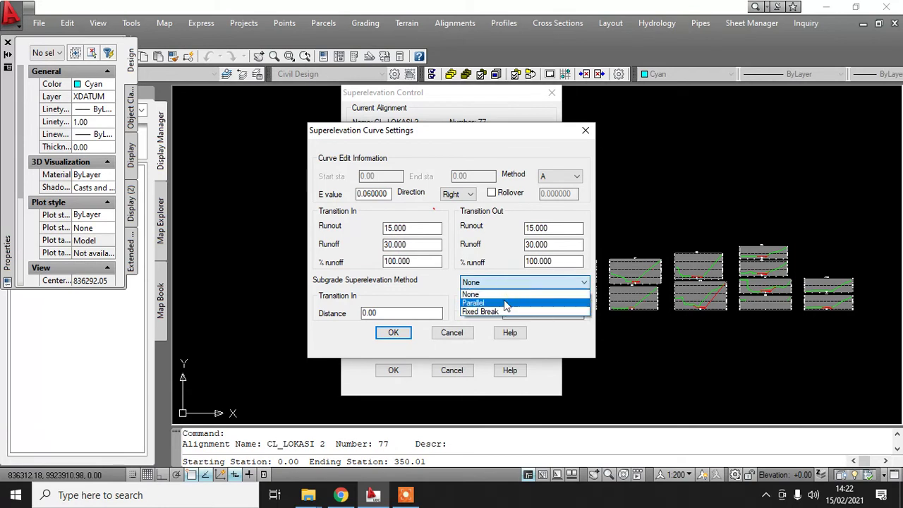
left_click(506, 302)
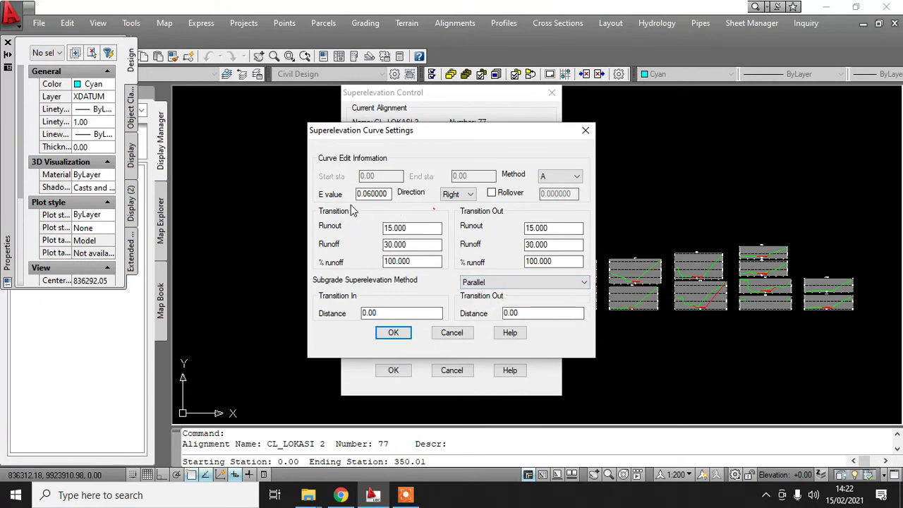
left_click(397, 338)
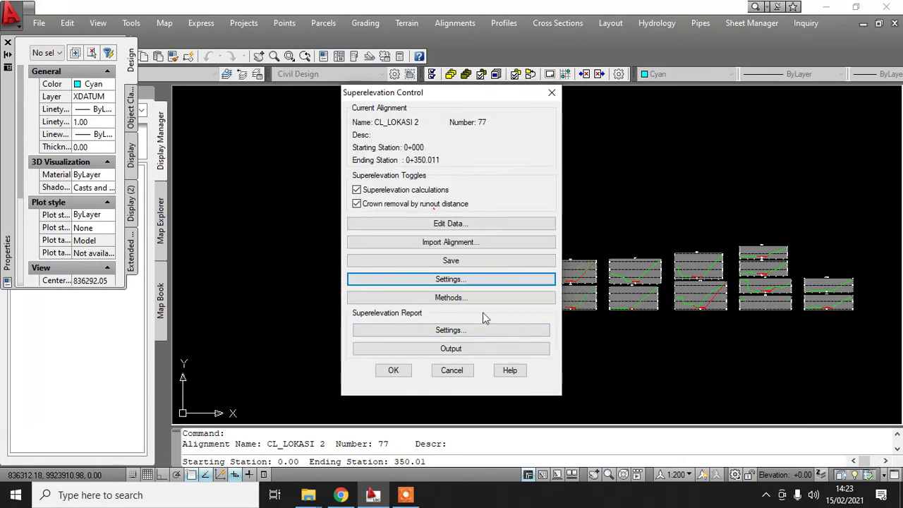
Save the superelevation control data and import the alignment's curves, overwriting the existing curve information.
left_click(466, 261)
left_click(467, 242)
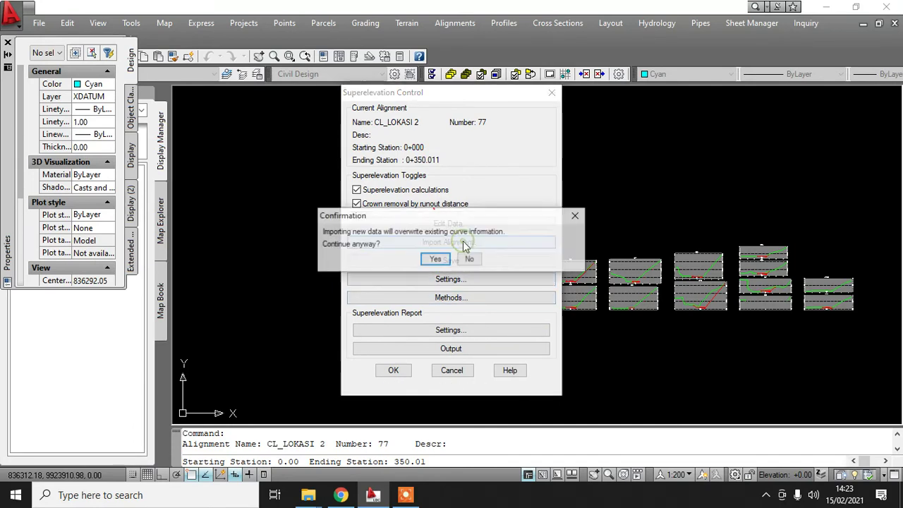
left_click(435, 260)
Review the superelevation stations, E value and transitions of curves 1 to 4, and leave superelevation control without accepting edits.
left_click(481, 223)
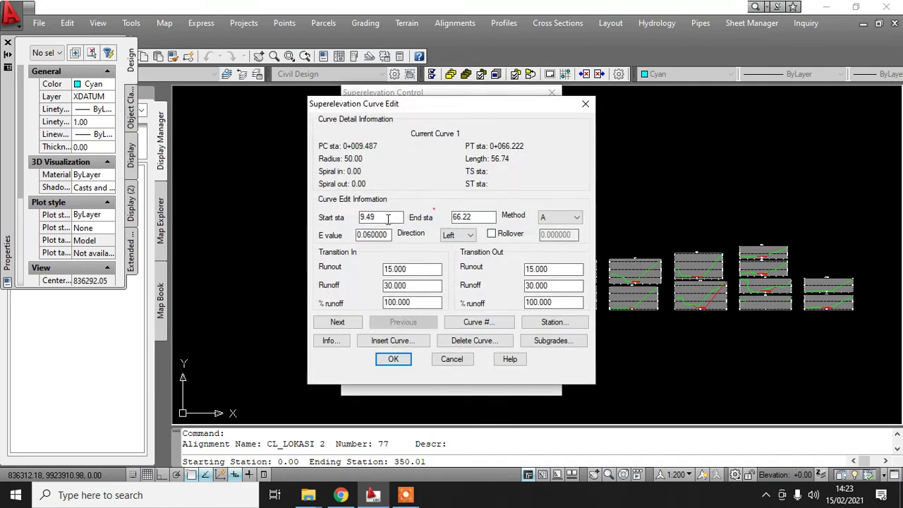
left_click_drag(391, 234, 349, 237)
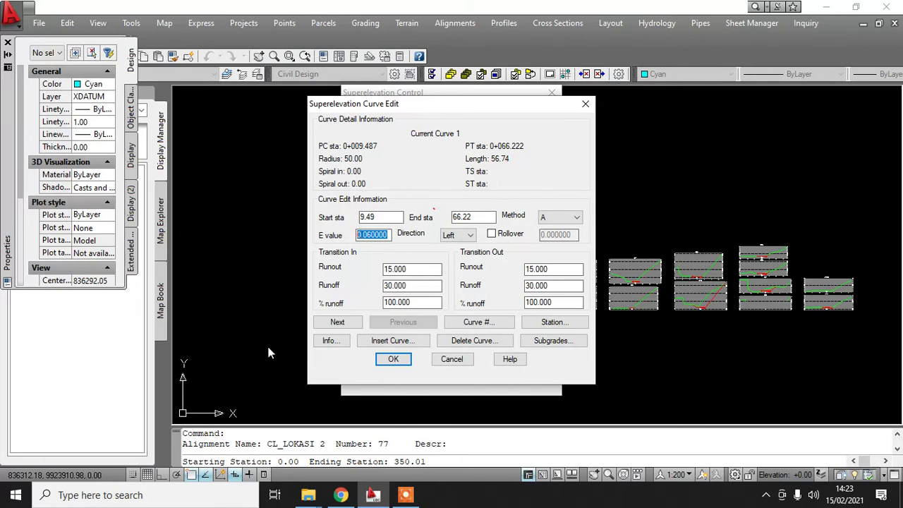
left_click(337, 322)
left_click(338, 322)
left_click(337, 323)
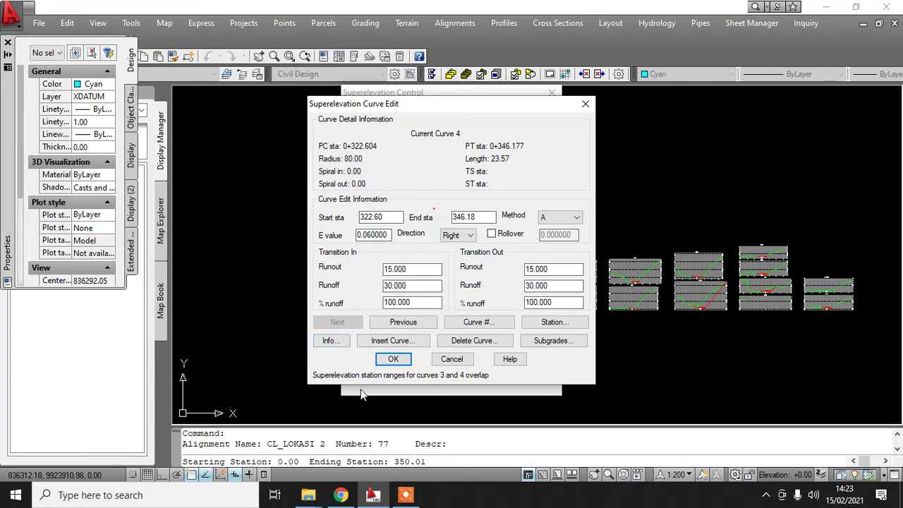
left_click(460, 360)
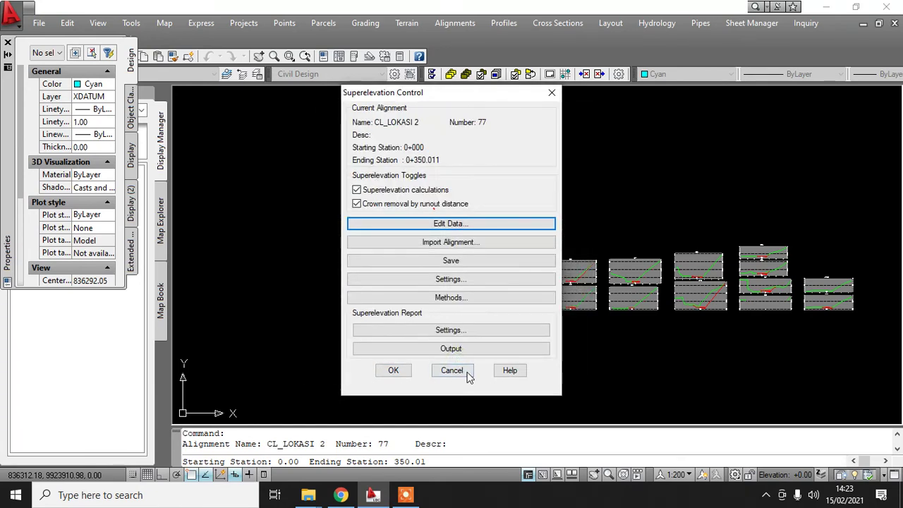
left_click(467, 372)
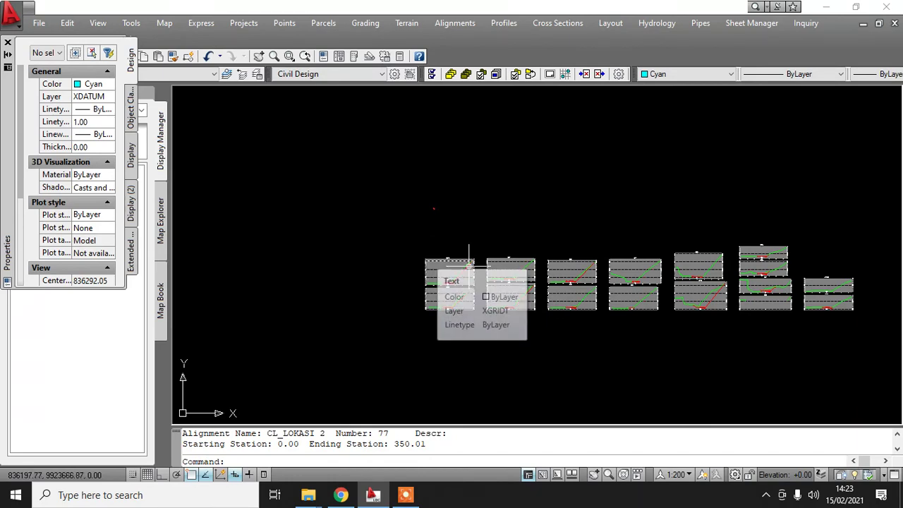
Load the latihan 2 template for editing and insert it in the empty area beside the plotted cross sections.
scroll(522, 311, "up", 3)
middle_click_drag(562, 316, 541, 289)
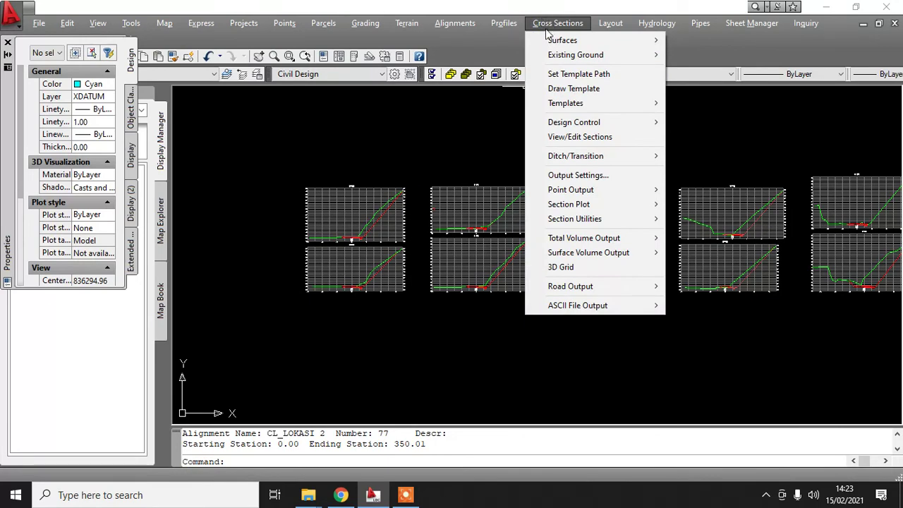
left_click(395, 132)
scroll(423, 162, "down", 4)
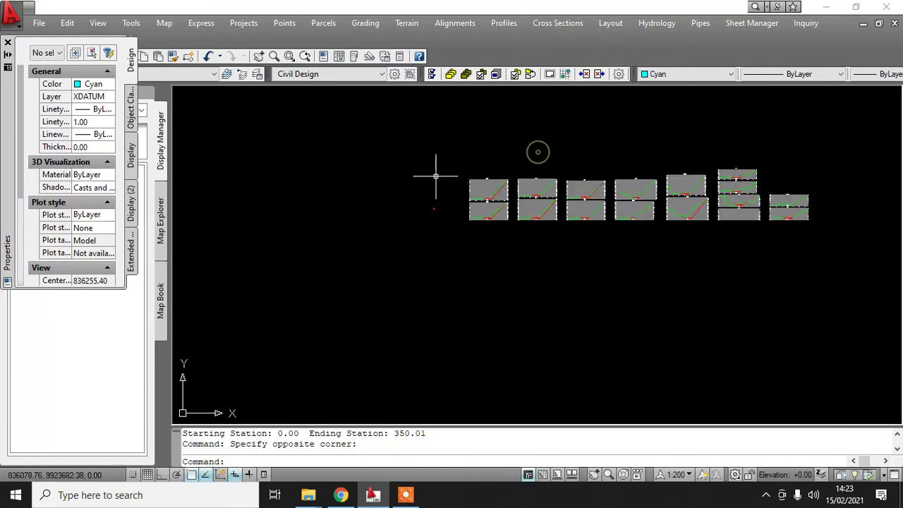
scroll(436, 176, "up", 3)
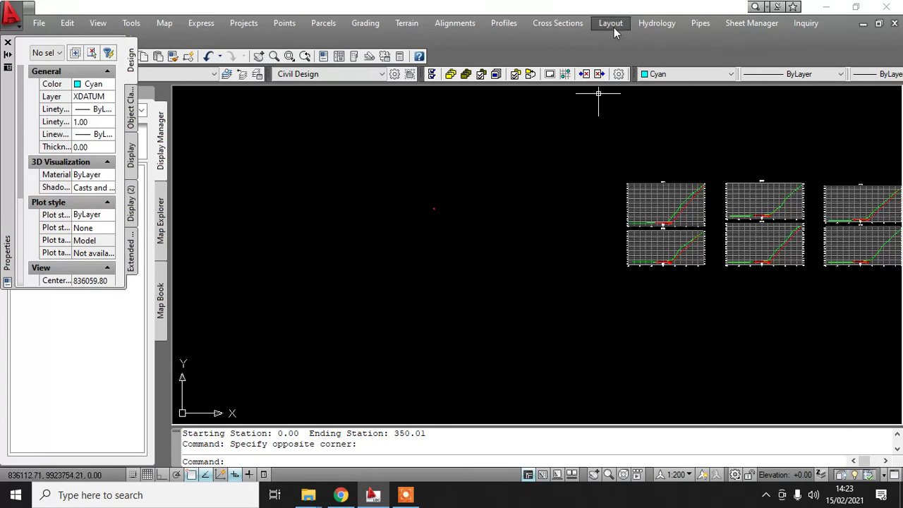
left_click(556, 23)
mouse_move(607, 106)
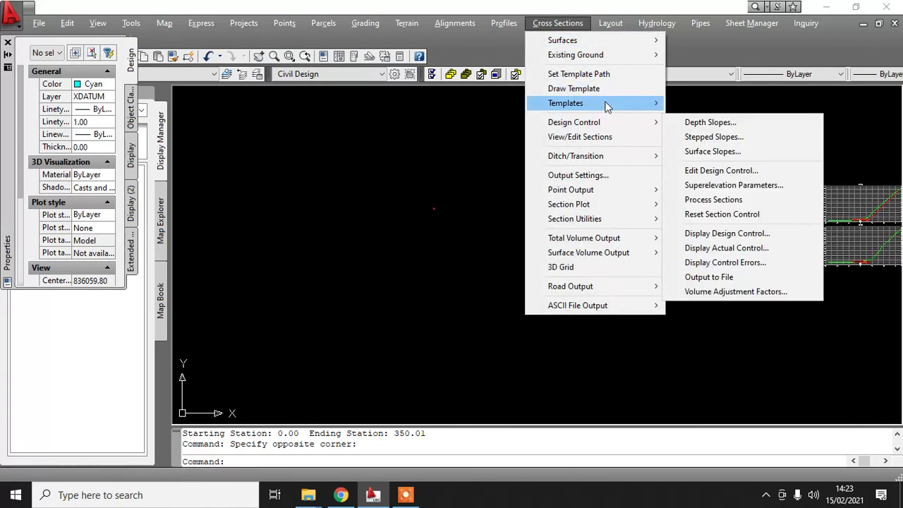
left_click(713, 198)
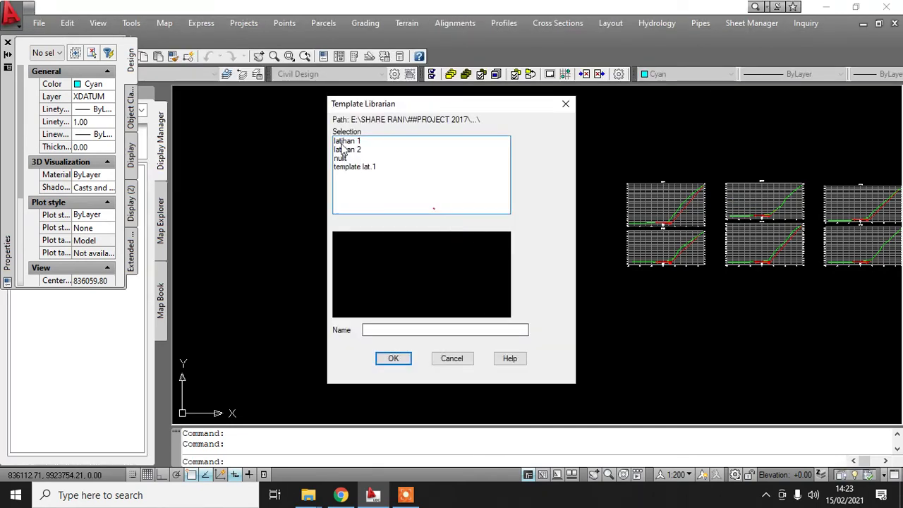
left_click(339, 150)
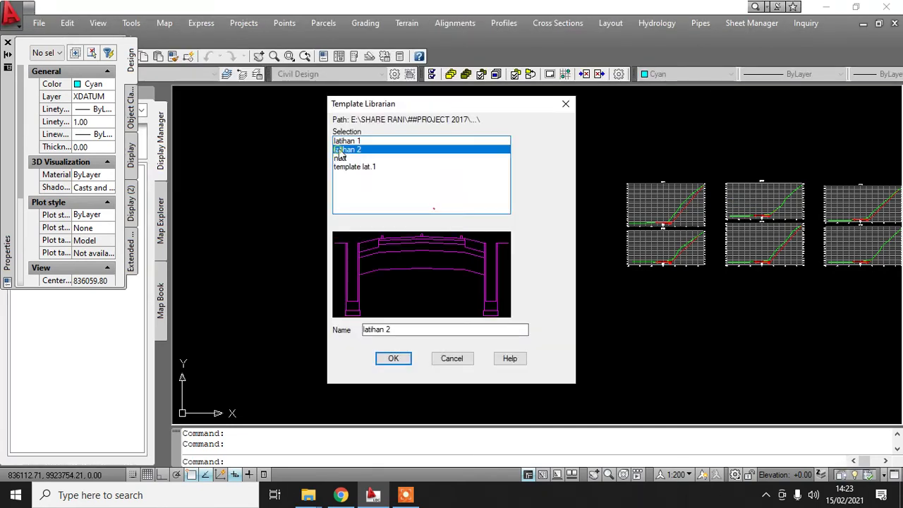
left_click(393, 360)
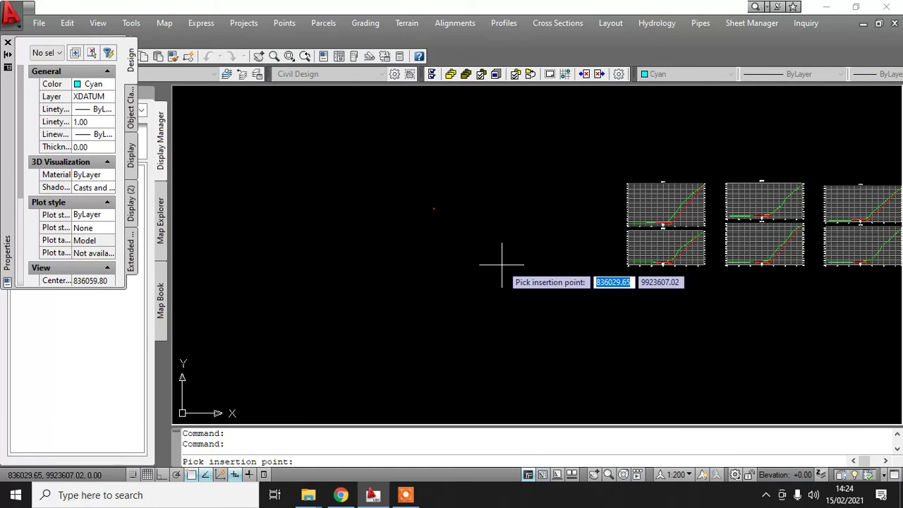
scroll(498, 265, "up", 3)
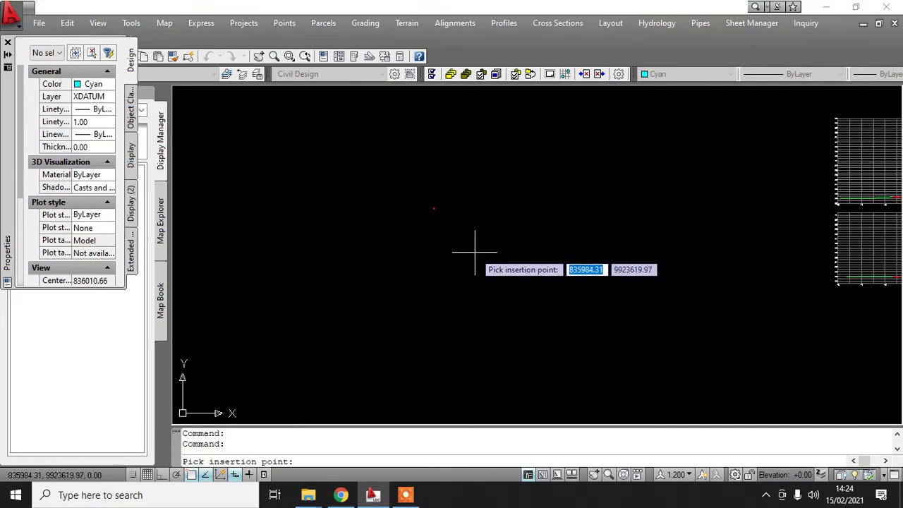
left_click(572, 289)
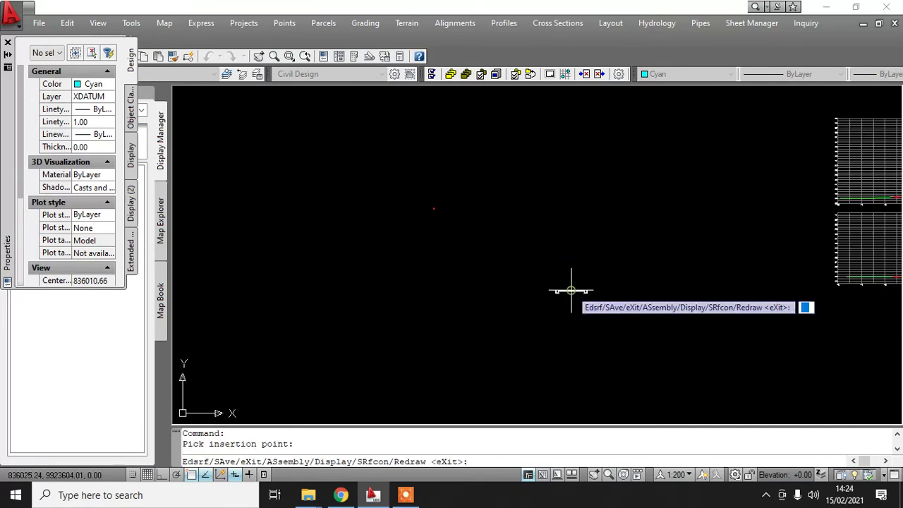
Start the template's superelevation definition through SRfcon and set the outer left superelevation point at the left shoulder's outer top corner.
scroll(577, 296, "up", 3)
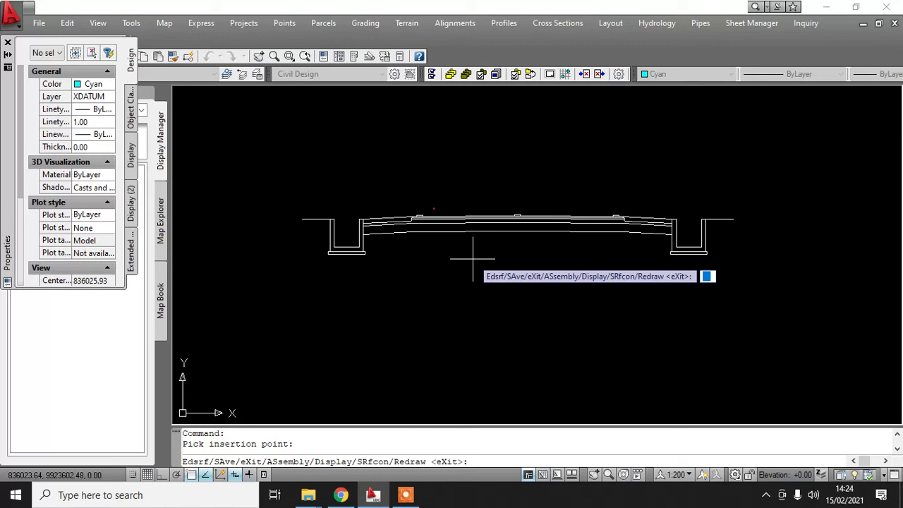
type("SR")
key("Return")
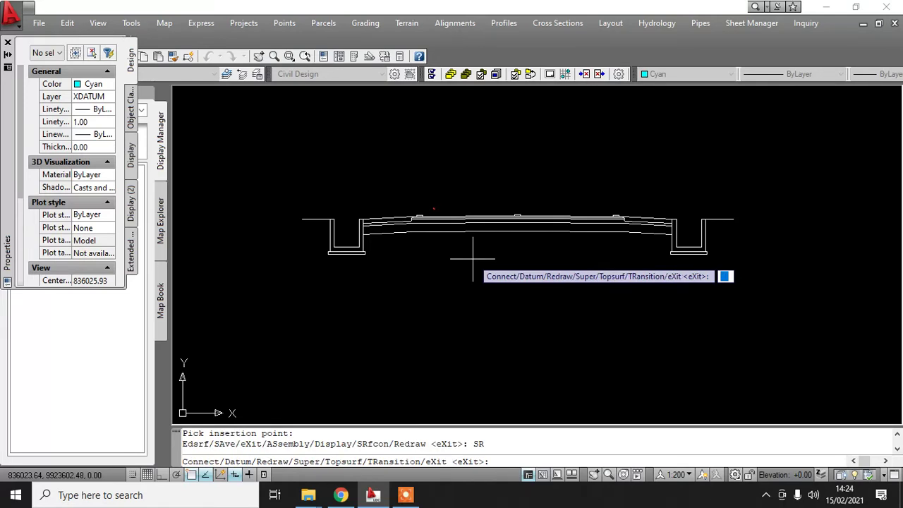
type("S")
key("Return")
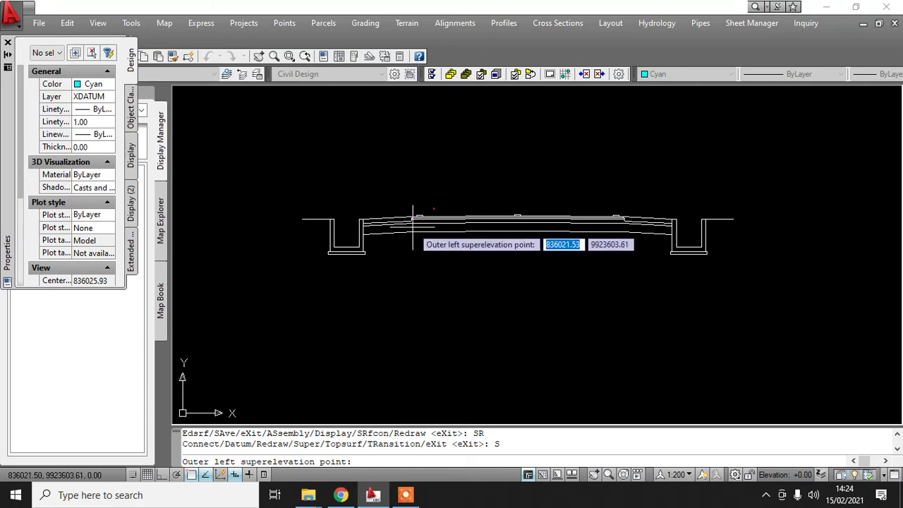
scroll(321, 175, "up", 5)
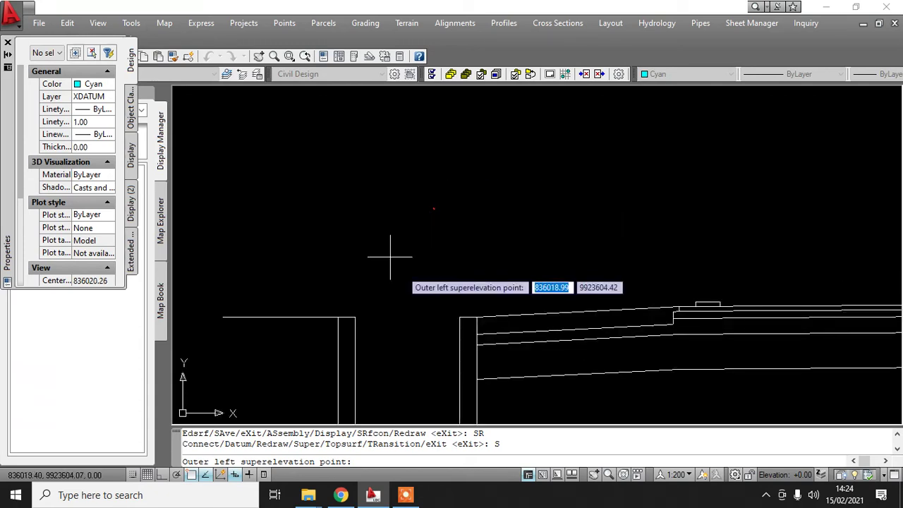
left_click(476, 317)
Set the left inner superelevation reference point where the shoulder meets the pavement surface, and skip the outer rollover point.
scroll(665, 298, "up", 2)
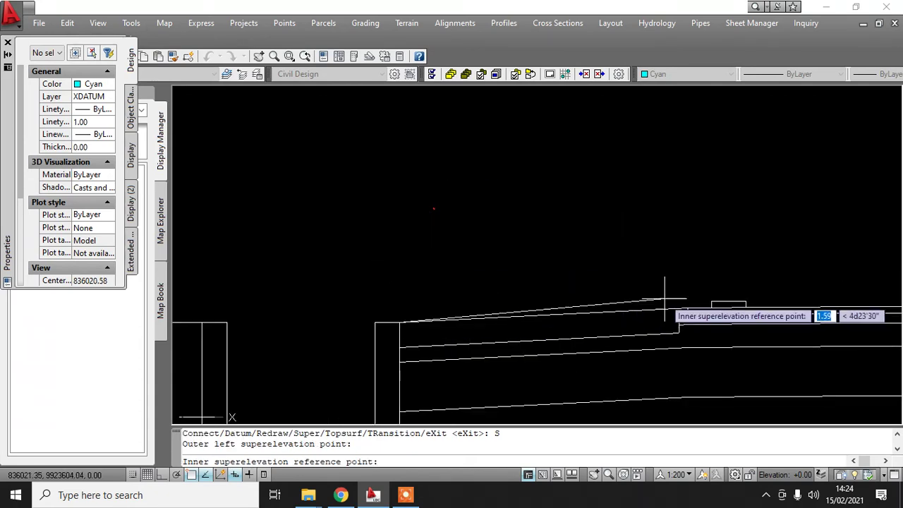
left_click(686, 308)
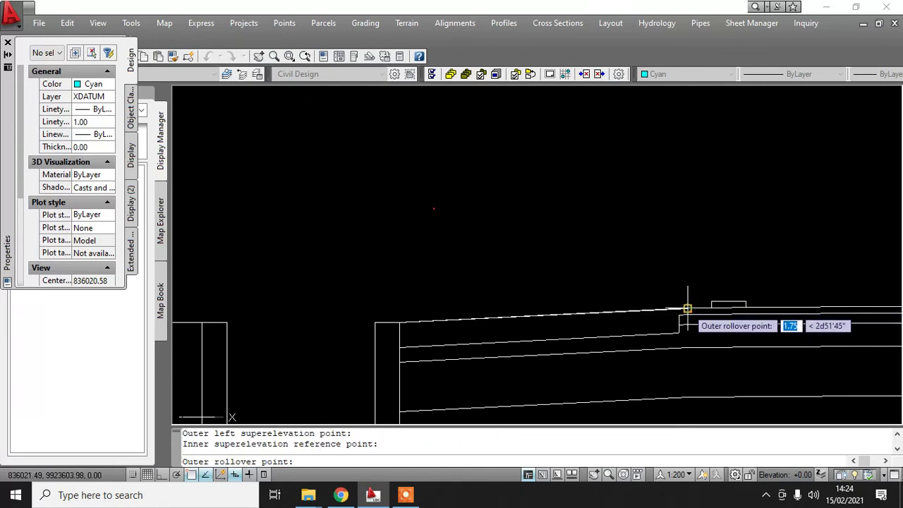
scroll(542, 323, "down", 2)
scroll(656, 342, "up", 1)
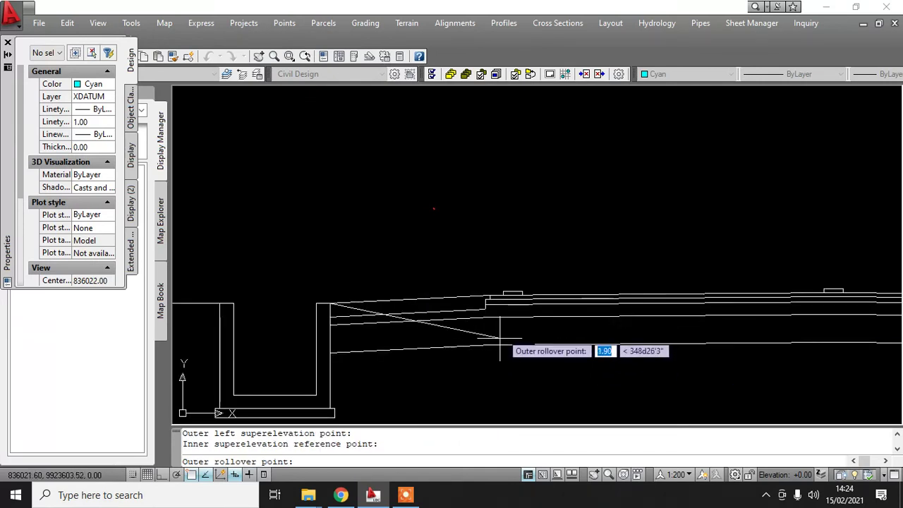
scroll(484, 232, "down", 3)
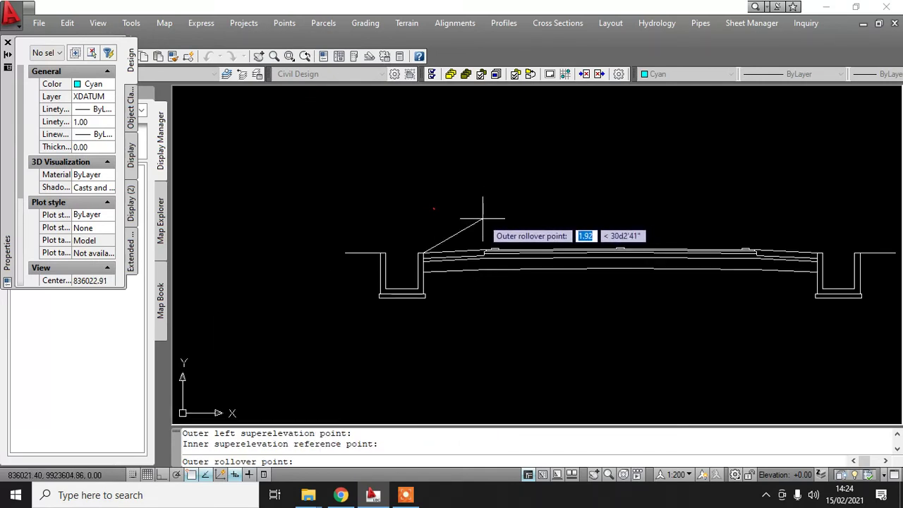
key("Escape")
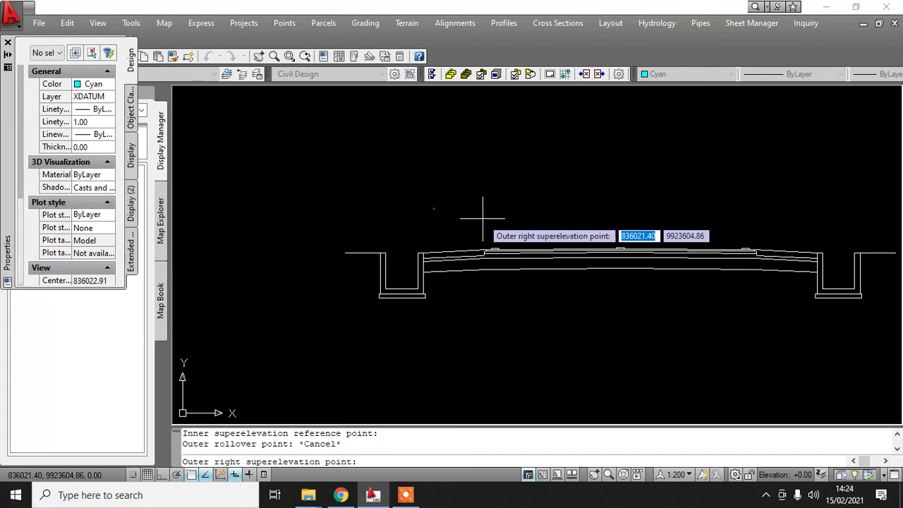
Abandon the superelevation point definition and leave template editing without saving the template.
key("Escape")
key("Escape")
key("Escape")
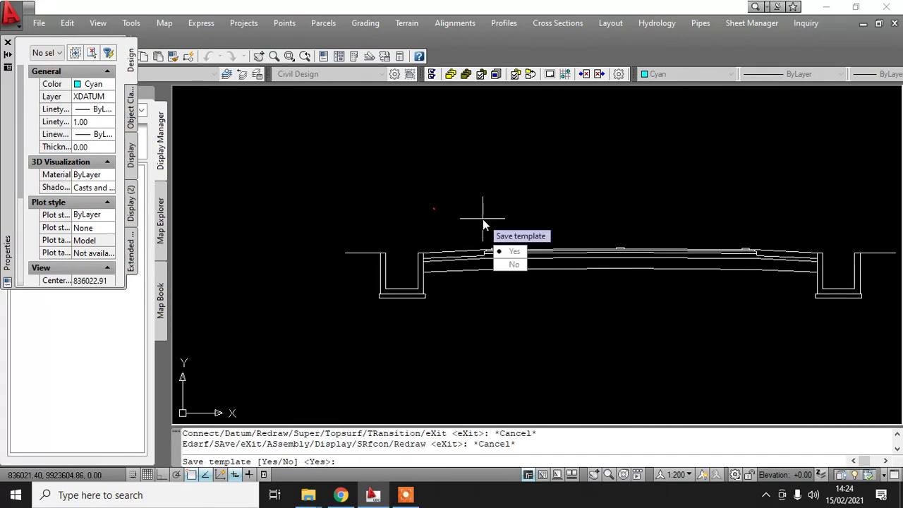
left_click(513, 264)
Load the latihan 2 template for editing again and insert it in the empty area above the earlier copy.
left_click(565, 24)
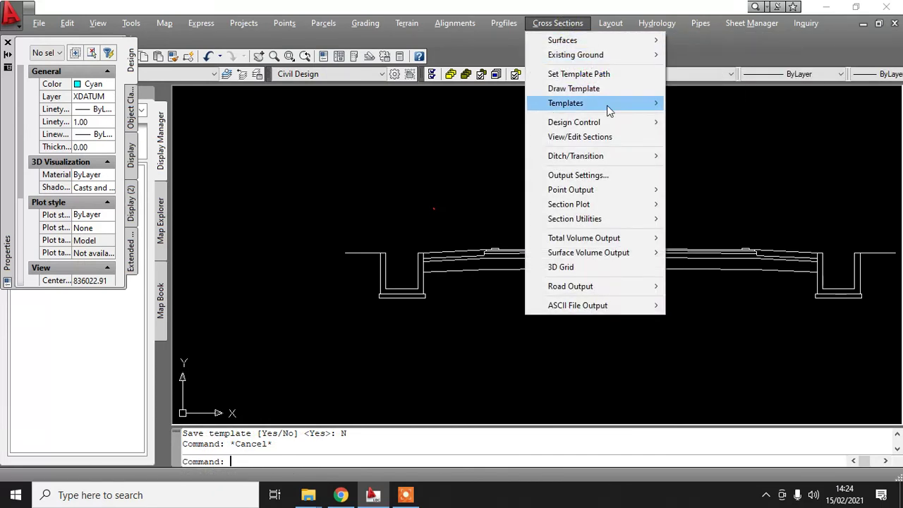
mouse_move(614, 105)
left_click(759, 197)
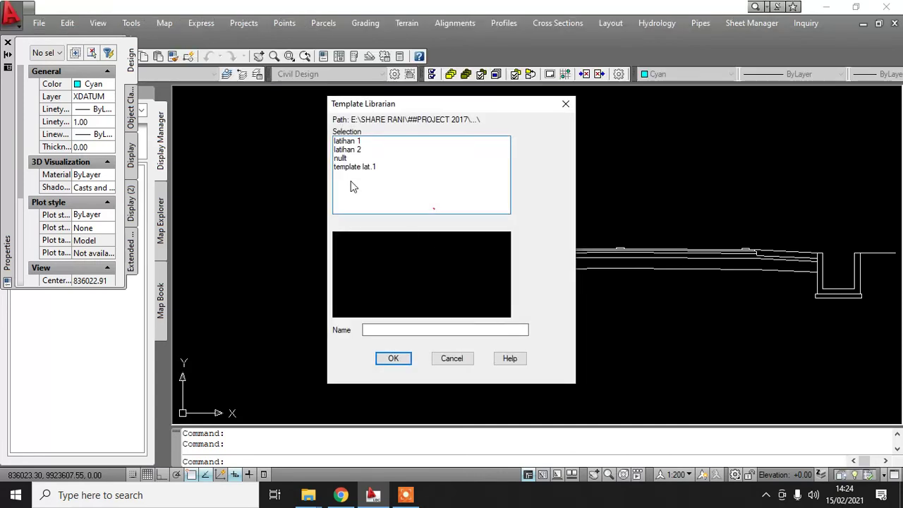
left_click(349, 151)
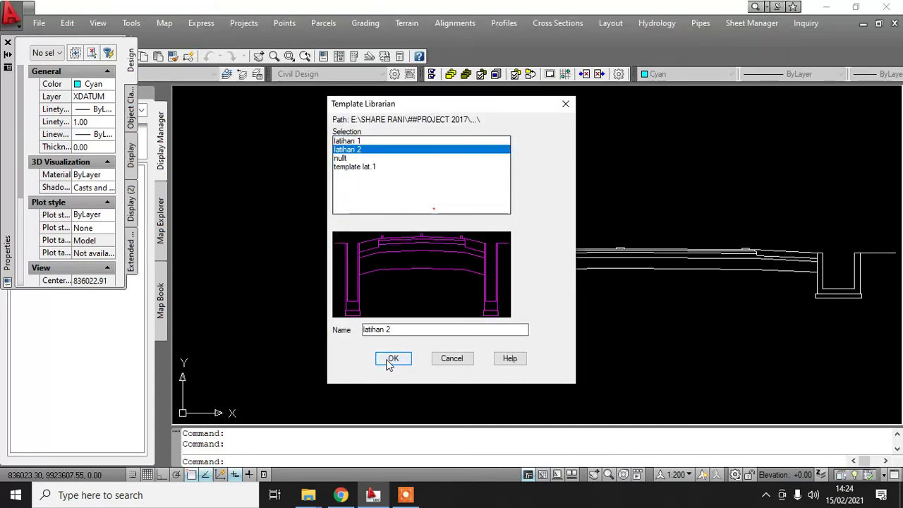
left_click(393, 358)
left_click(455, 249)
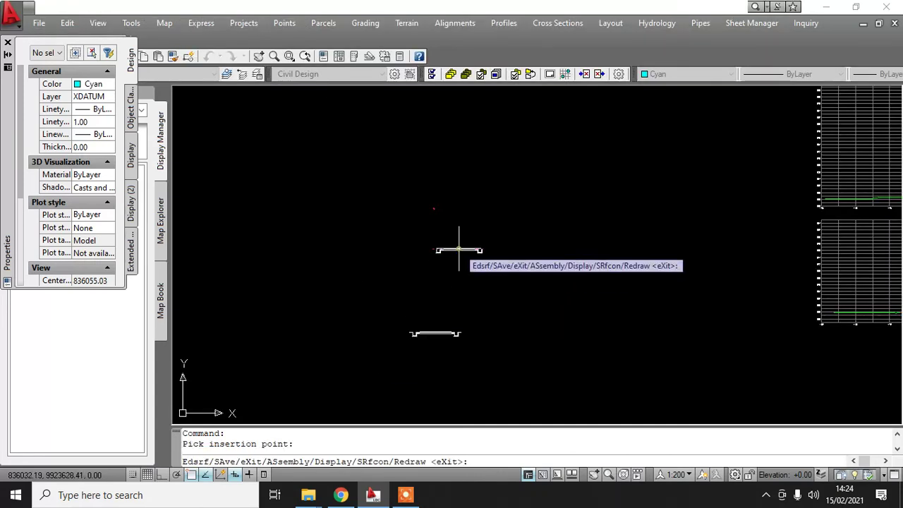
Start the superelevation definition through SRfcon and set the outer left superelevation point at the pavement surface's left edge.
scroll(458, 256, "up", 5)
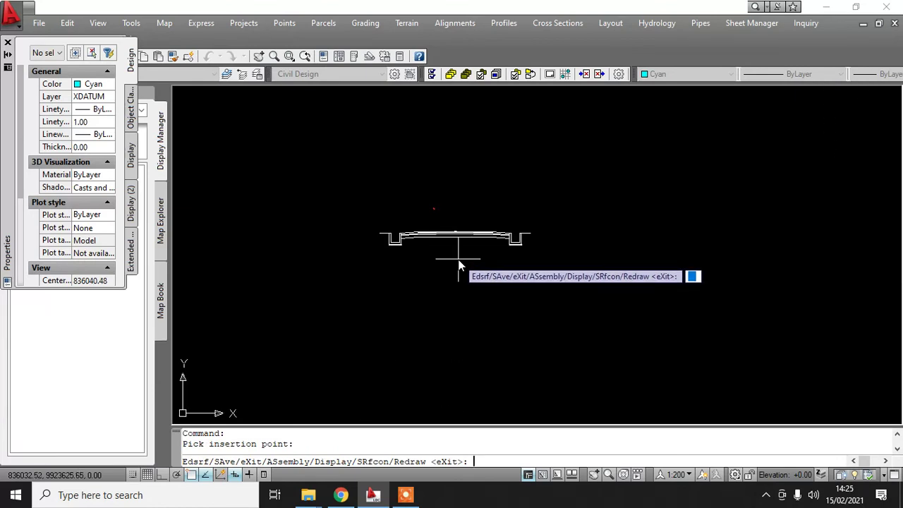
type("SR")
key("Return")
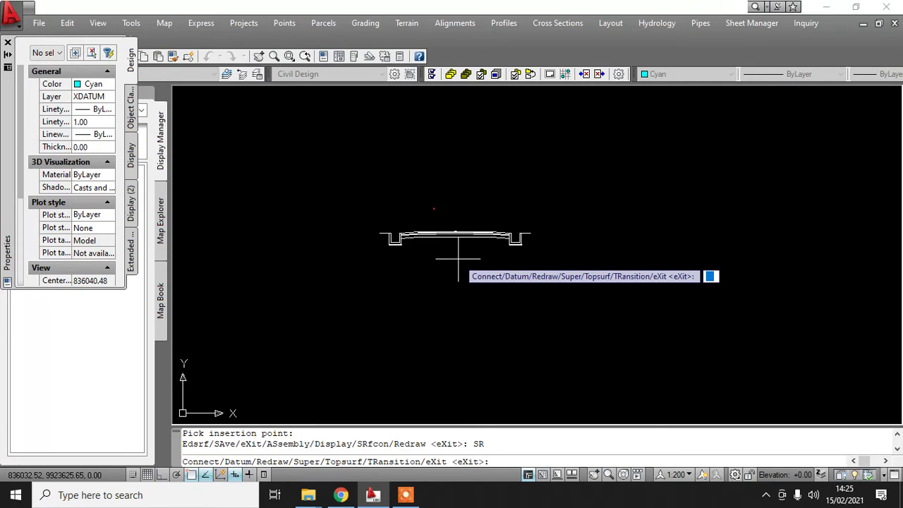
type("S")
key("Return")
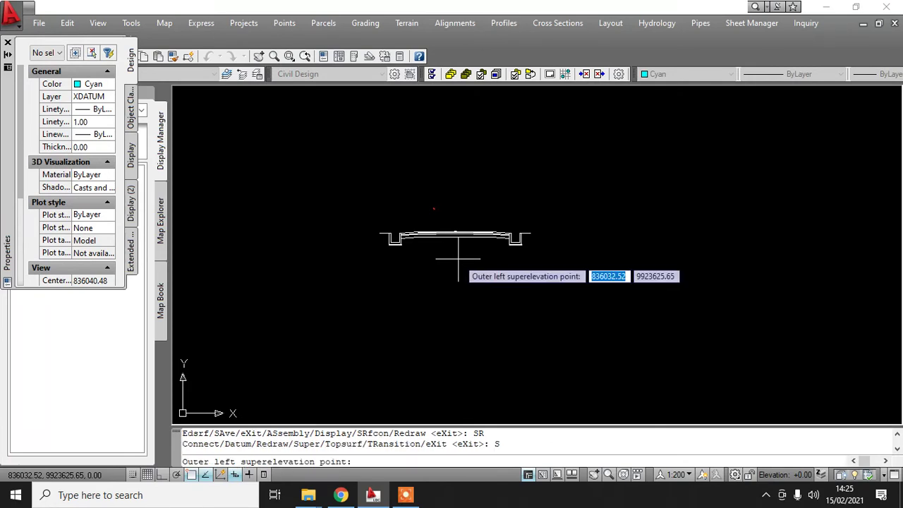
scroll(420, 251, "up", 5)
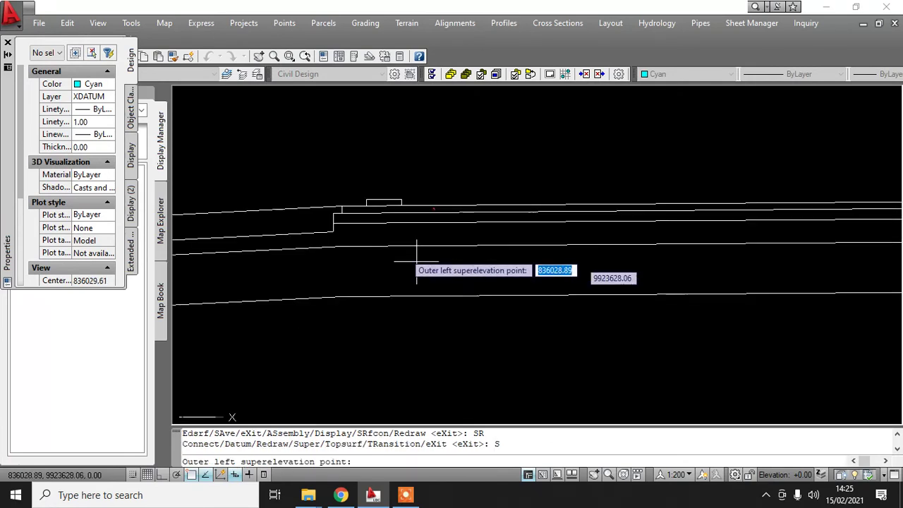
left_click(342, 205)
Set the left inner superelevation reference point at the pavement crown and the outer rollover point at the left shoulder's outer top corner.
scroll(342, 205, "down", 3)
scroll(555, 254, "up", 4)
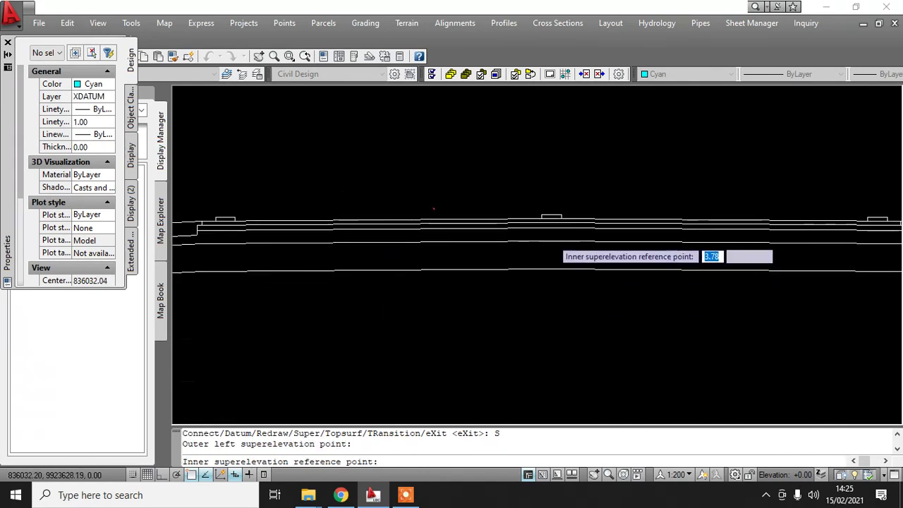
left_click(548, 210)
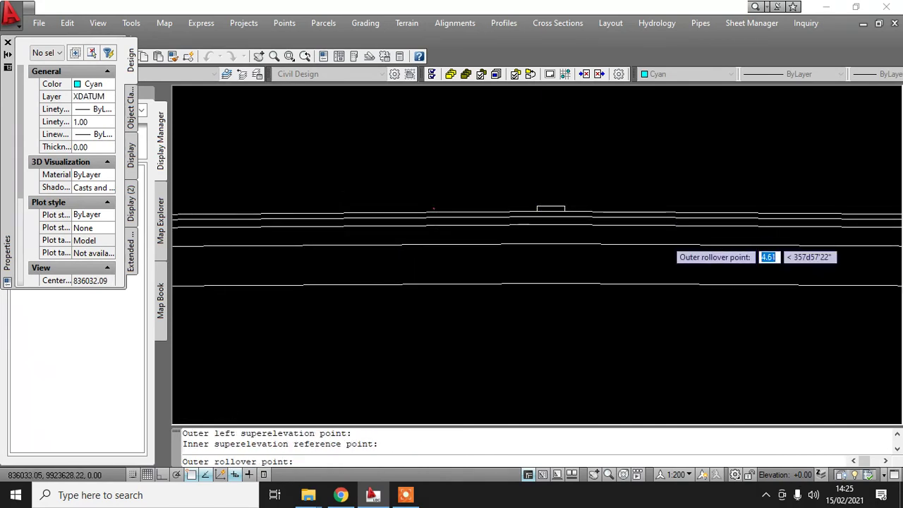
scroll(495, 299, "down", 3)
scroll(318, 247, "up", 3)
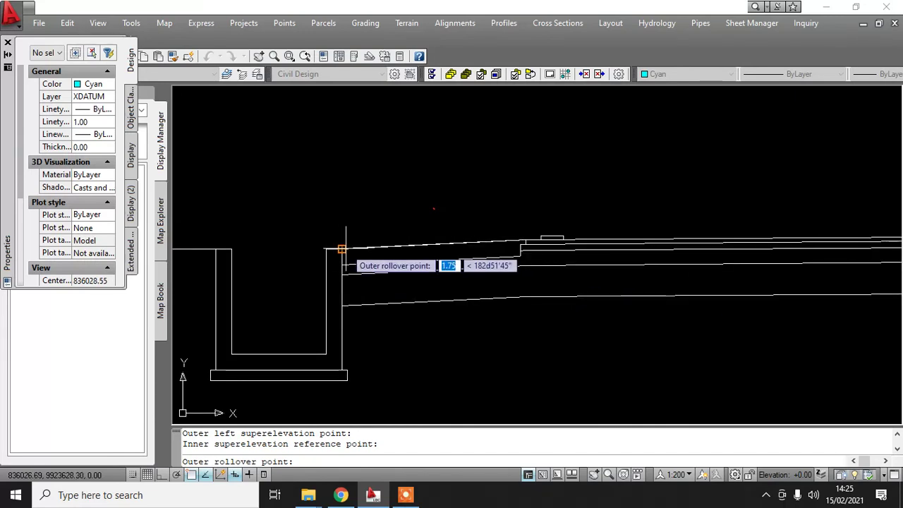
left_click(342, 248)
Set the outer right superelevation point at the pavement surface's right edge, where it meets the shoulder.
scroll(649, 253, "down", 2)
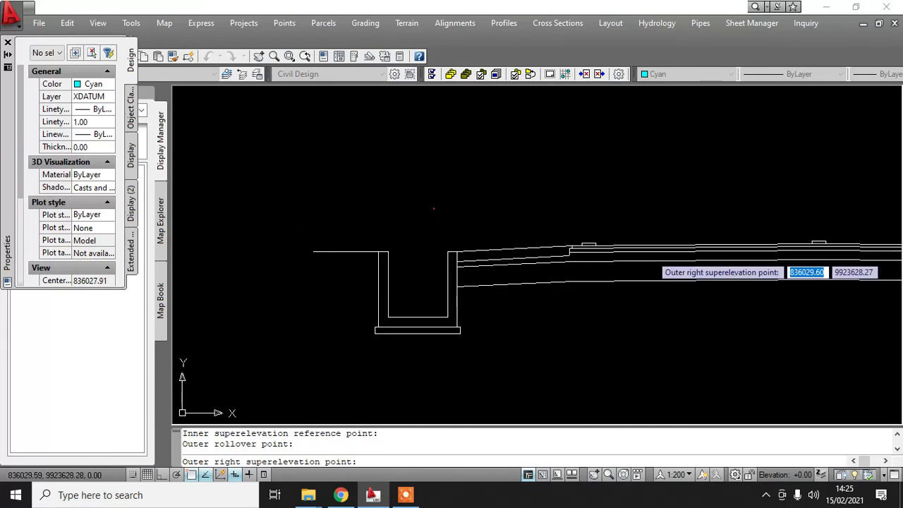
middle_click_drag(648, 254, 316, 256)
scroll(628, 304, "down", 2)
scroll(635, 275, "up", 3)
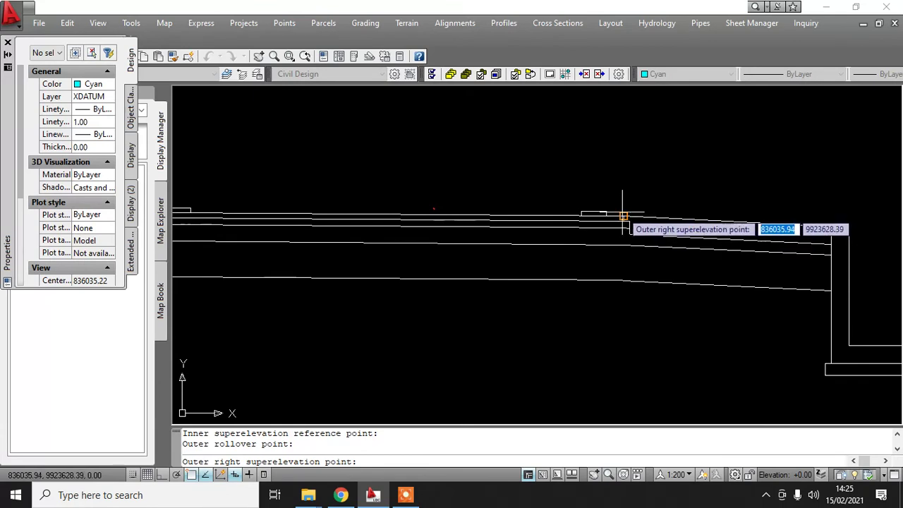
left_click(624, 216)
Set the right inner superelevation reference point at the crown and the rollover point at the right shoulder's outer top corner, and finish SRfcon.
scroll(807, 272, "down", 2)
scroll(595, 236, "up", 3)
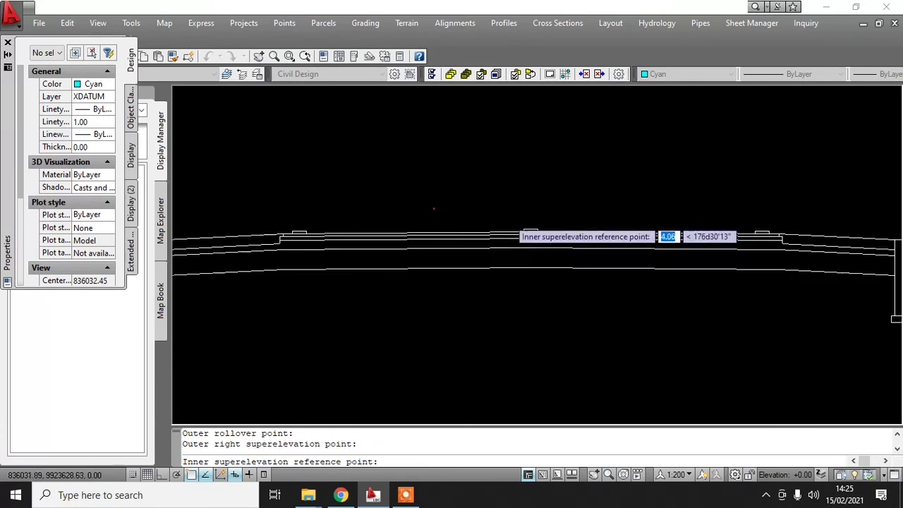
left_click(542, 240)
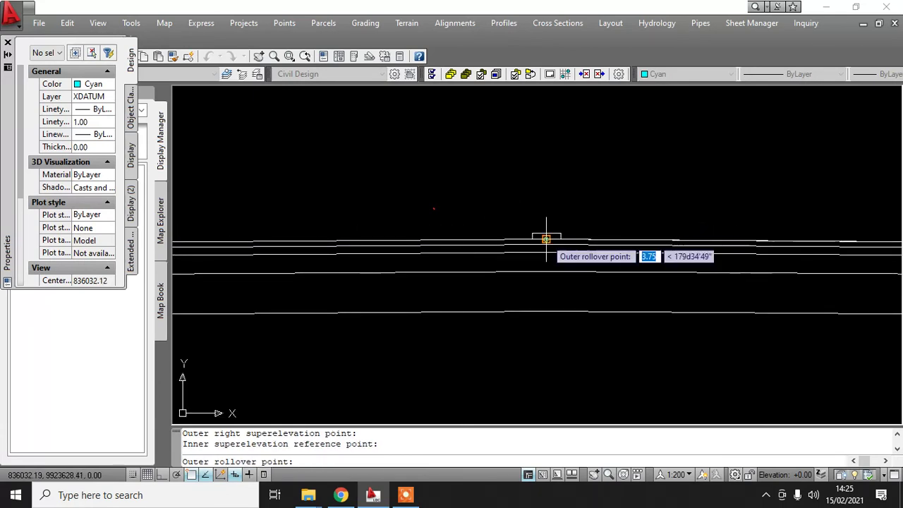
scroll(437, 226, "down", 2)
scroll(736, 270, "up", 4)
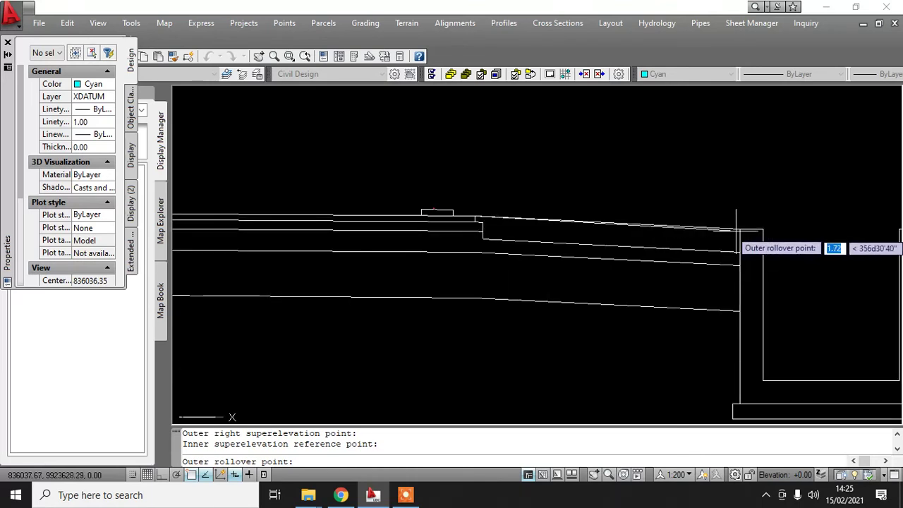
left_click(740, 229)
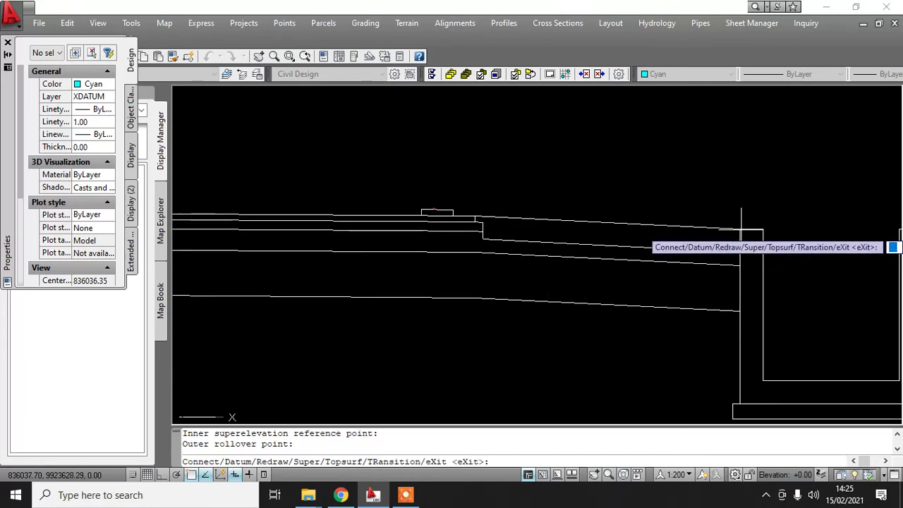
key("Return")
Save the edited template under the name latihan 2, replacing the existing template.
type("sa")
key("Return")
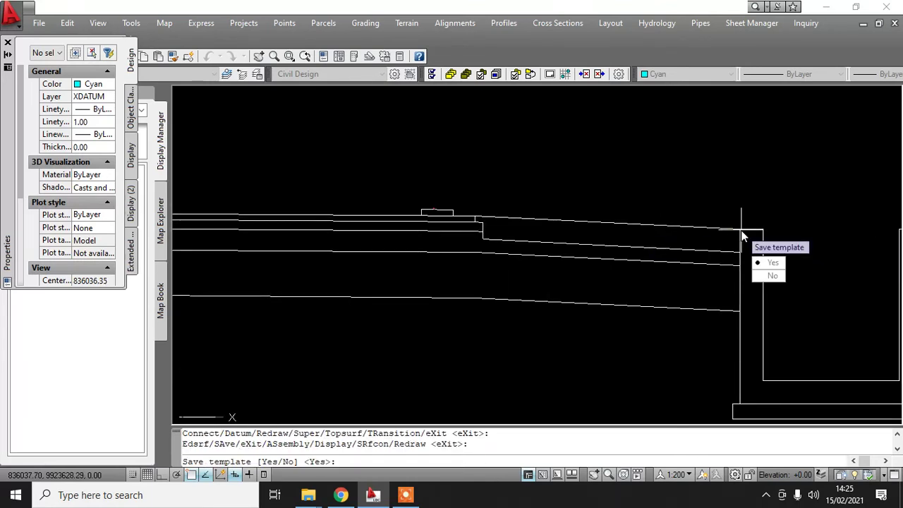
type("y")
key("Return")
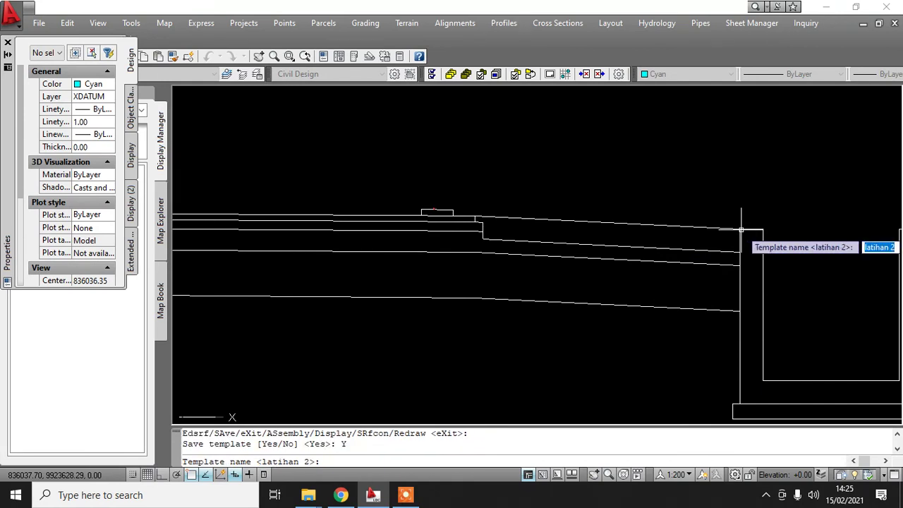
key("Return")
type("y")
key("Return")
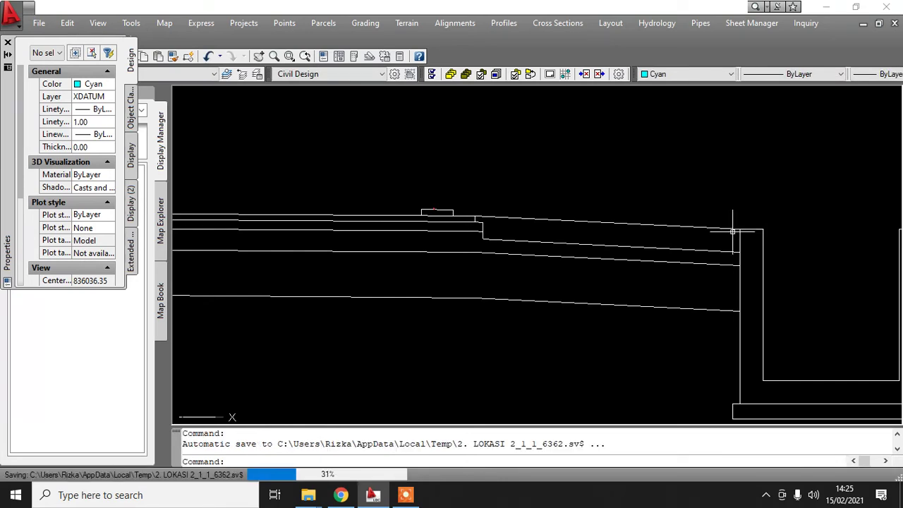
Edit the design control of CL_LOKASI 2 for stations 0.00 to 350.01 and accept template control with the latihan 2 template.
left_click(561, 24)
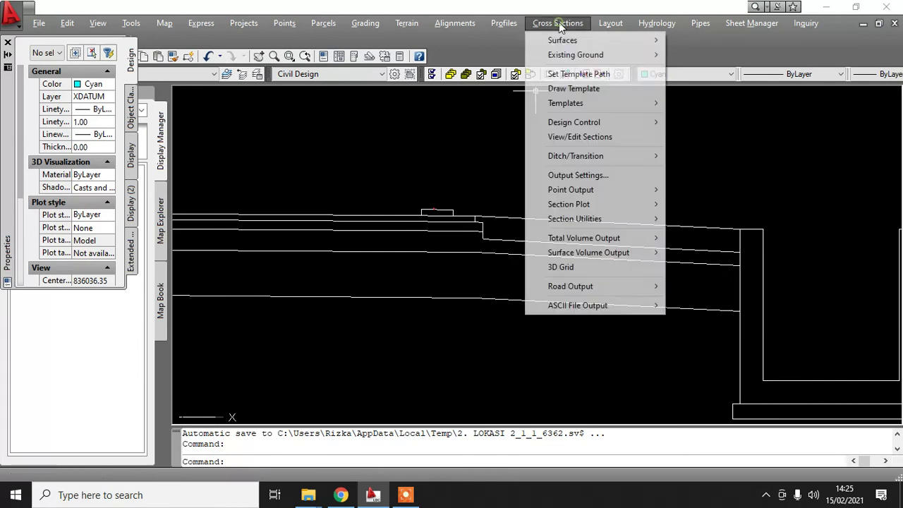
mouse_move(604, 104)
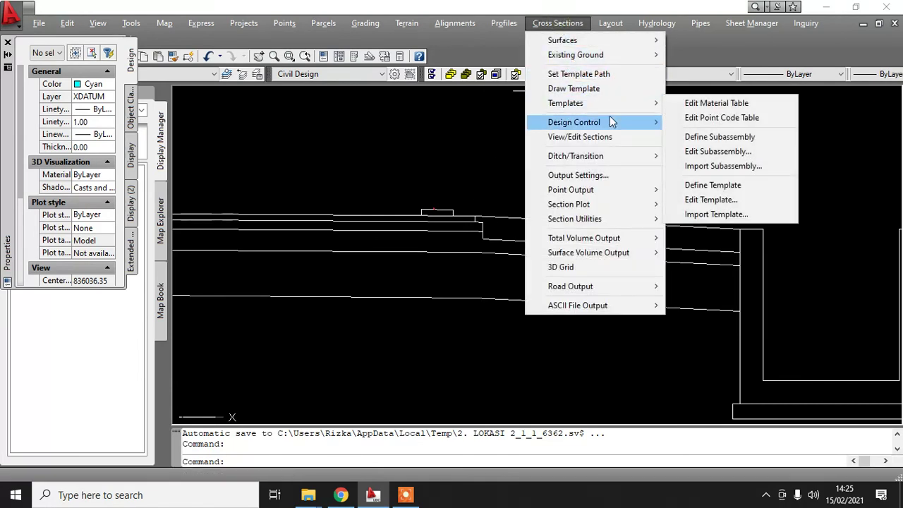
mouse_move(621, 121)
left_click(759, 173)
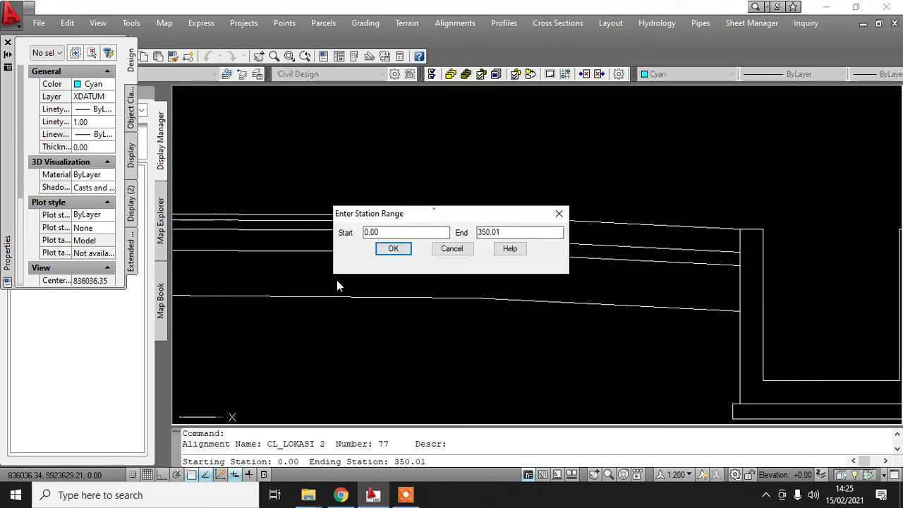
left_click(386, 251)
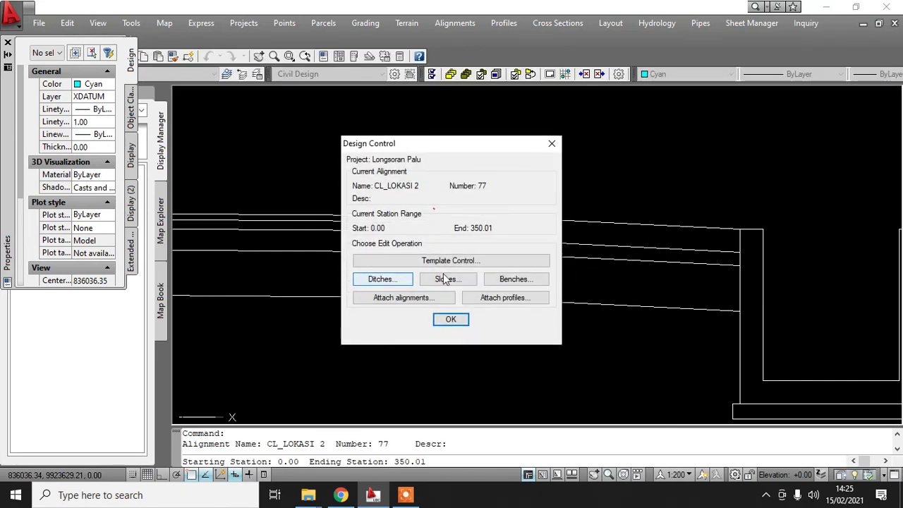
left_click(458, 260)
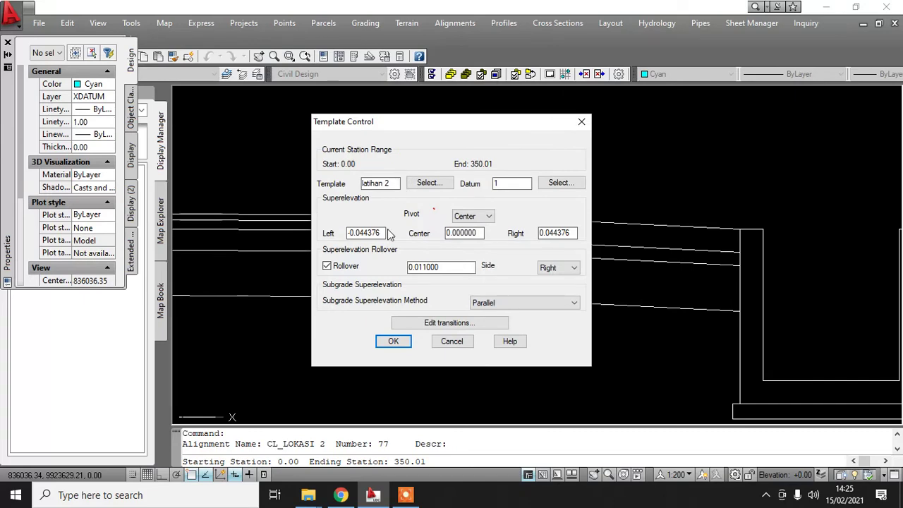
left_click(392, 341)
Accept the left and right slope control settings and complete design control.
left_click(434, 282)
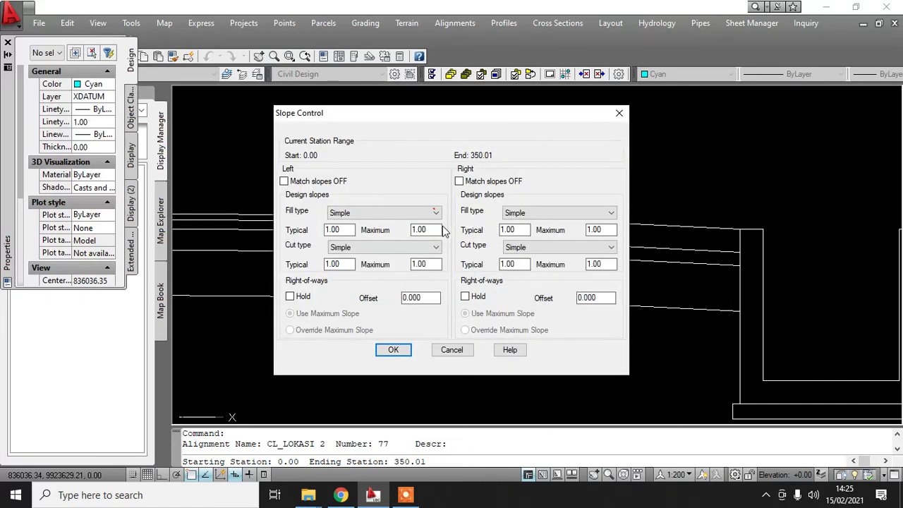
left_click(398, 349)
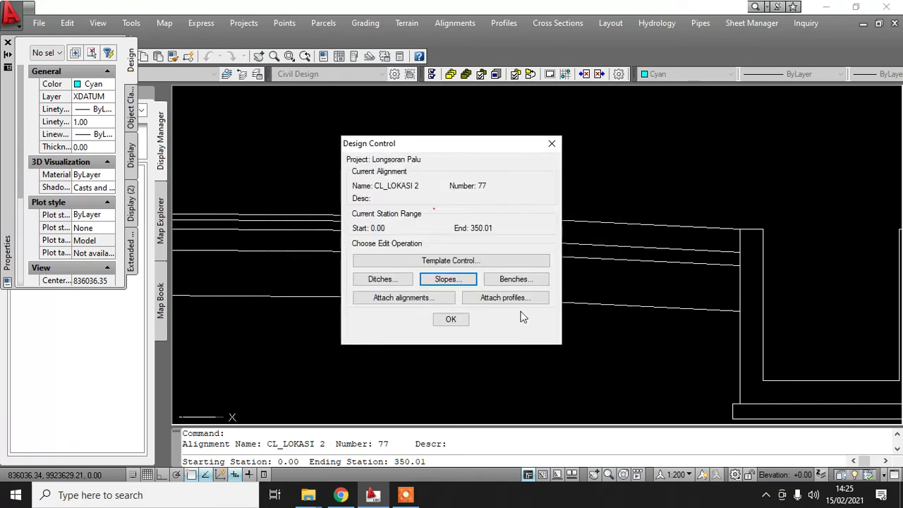
left_click(441, 324)
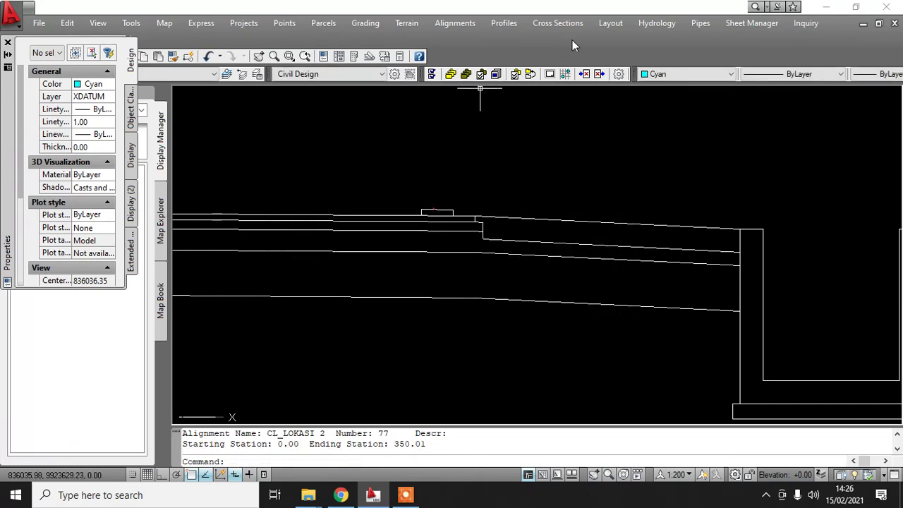
Open the superelevation parameters of CL_LOKASI 2 and accept the curve settings with E value 0.06, runout 15, runoff 30 and Parallel subgrade method.
left_click(556, 23)
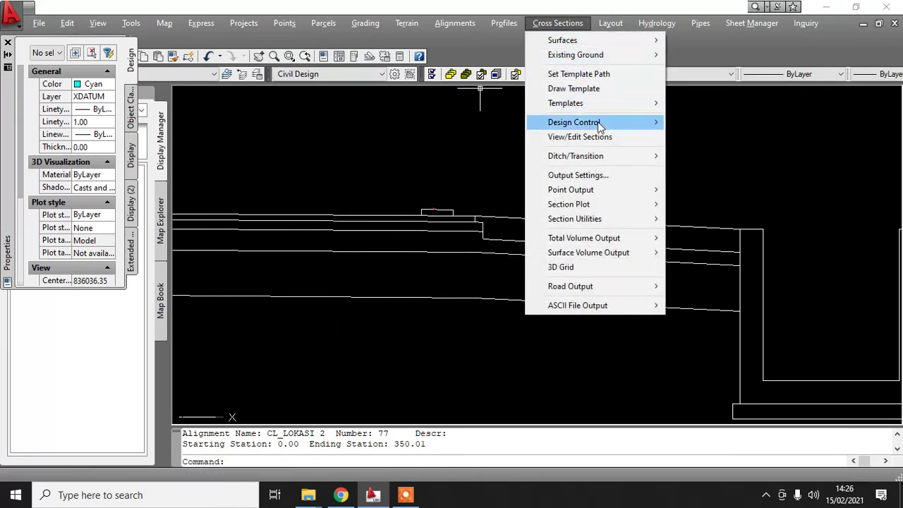
mouse_move(596, 127)
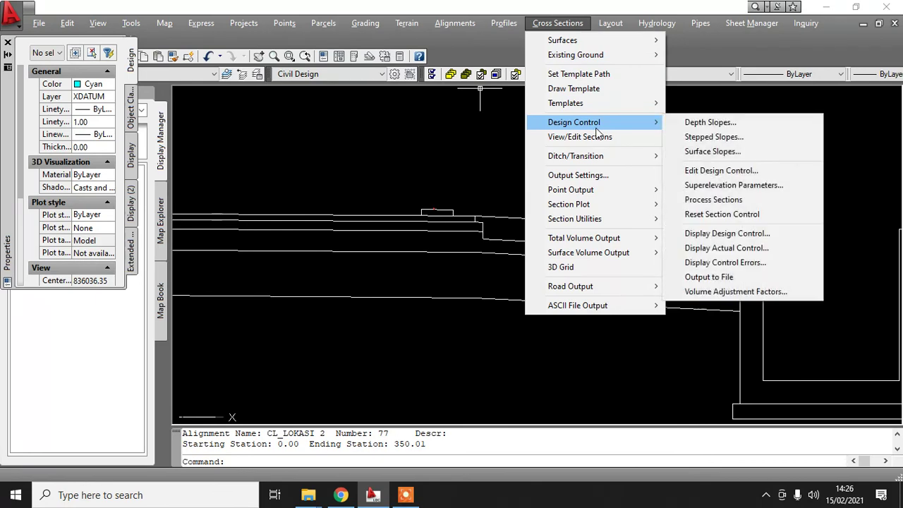
left_click(732, 188)
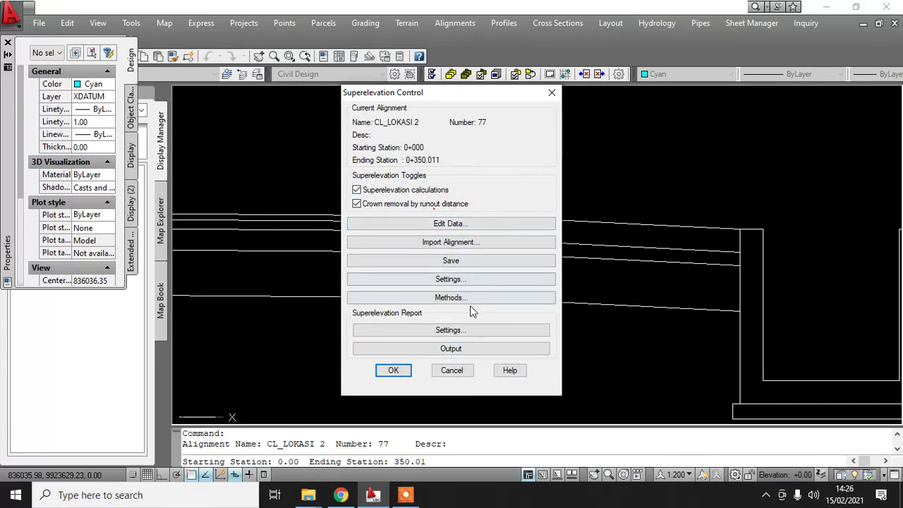
left_click(462, 330)
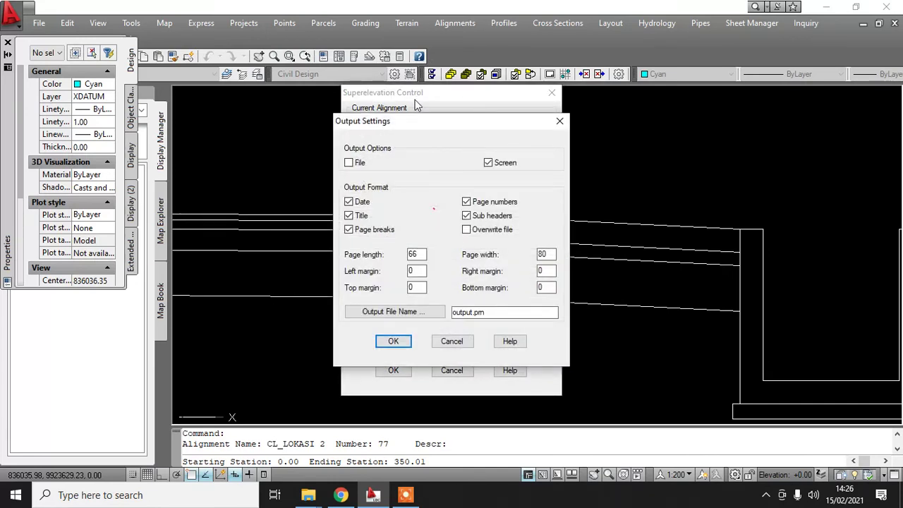
left_click(457, 340)
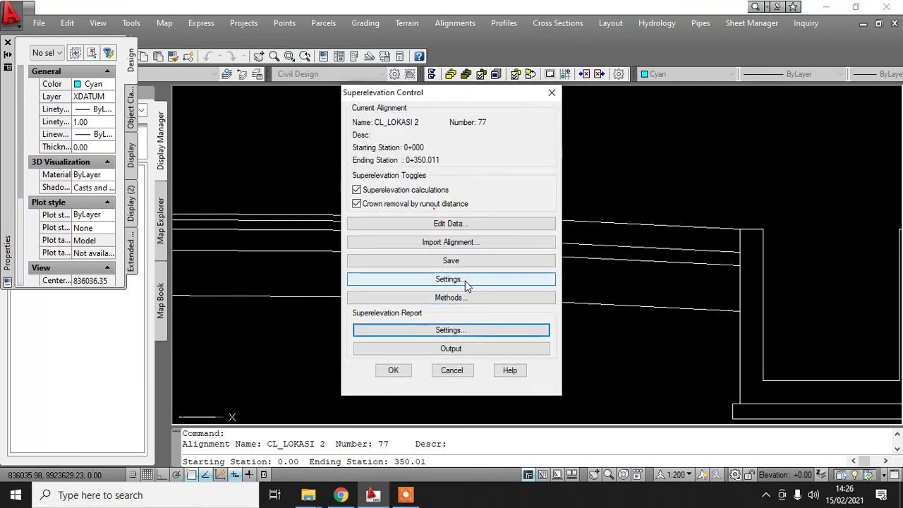
left_click(465, 279)
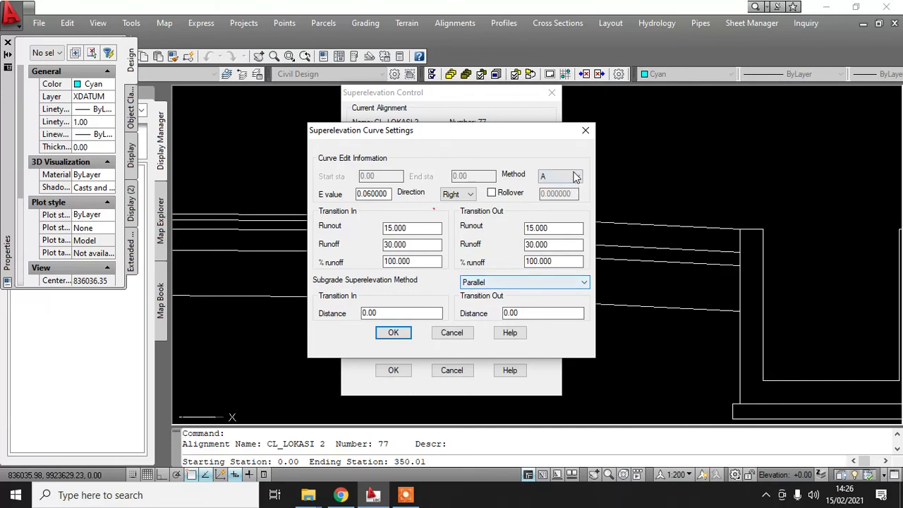
left_click(405, 335)
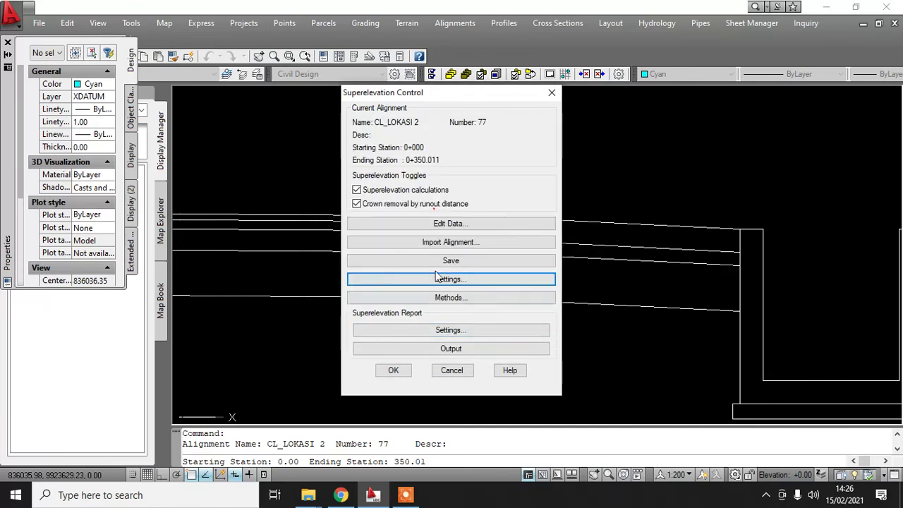
Save the superelevation settings and import the alignment's curve data, overwriting the existing curve information.
left_click(490, 261)
left_click(469, 243)
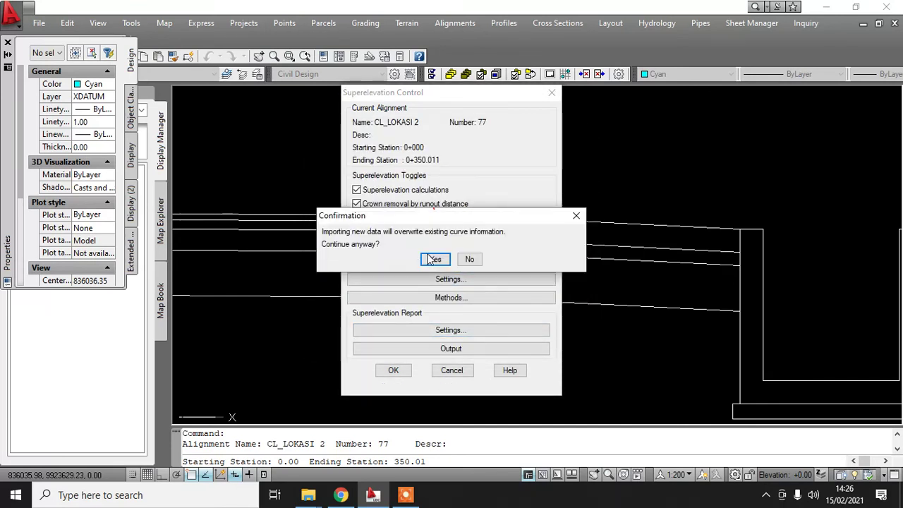
left_click(429, 258)
Edit the superelevation curve data, setting the E value to 0.065 for curve 1 and 0.032 for curve 2.
left_click(396, 227)
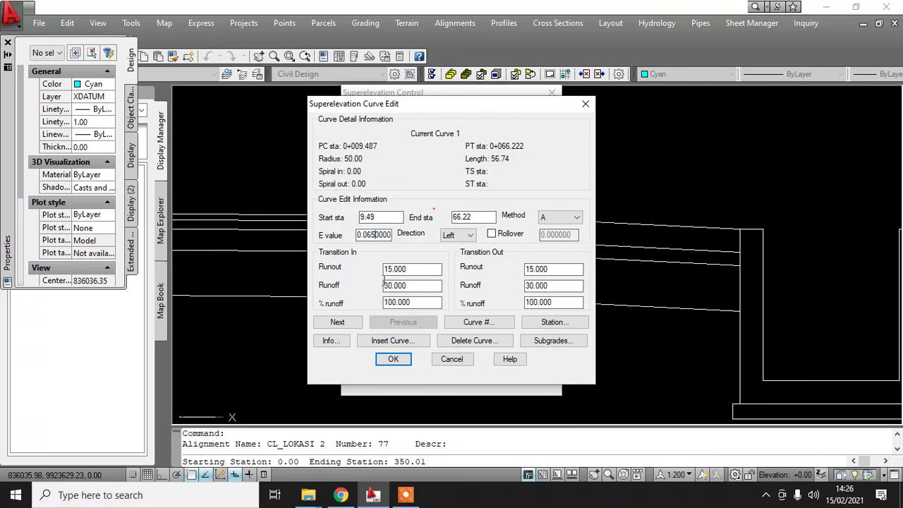
left_click(351, 322)
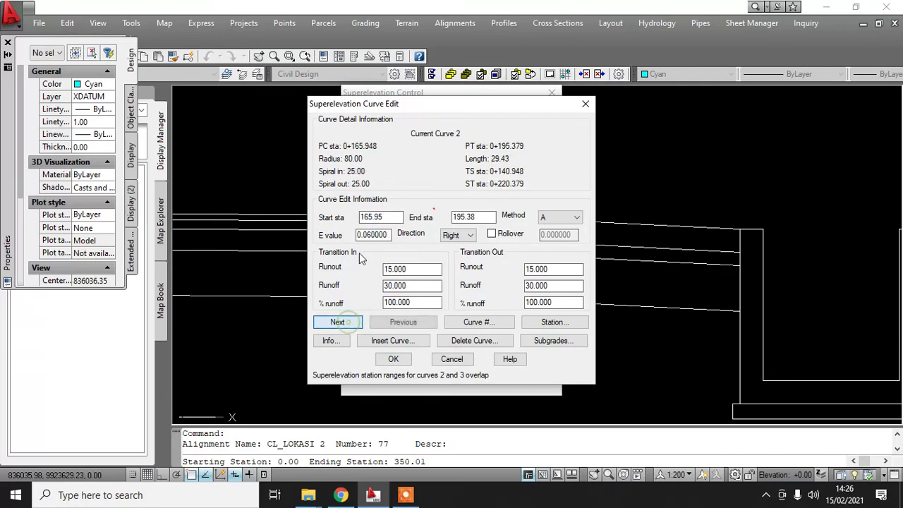
left_click(388, 237)
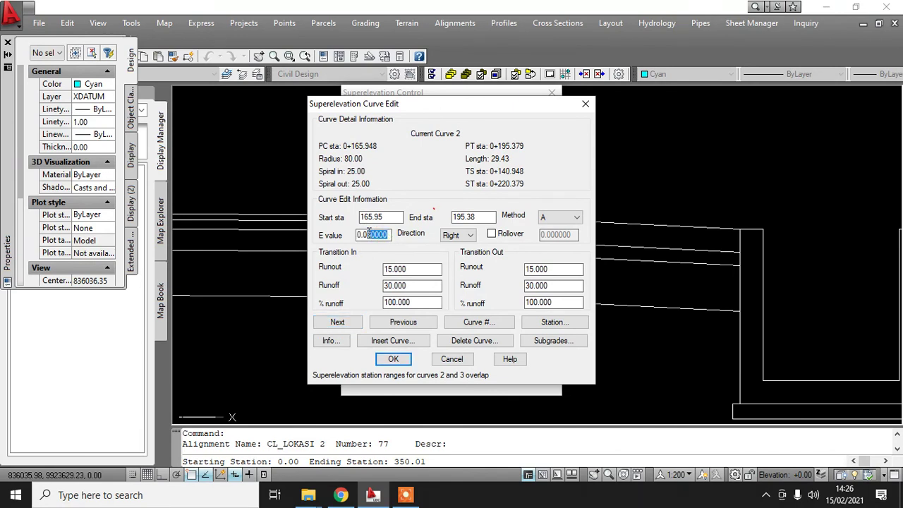
type("32")
left_click(337, 321)
Change the E value of curve 3, set the E value of curve 4 to 0.045 and accept the curve edits.
left_click(370, 235)
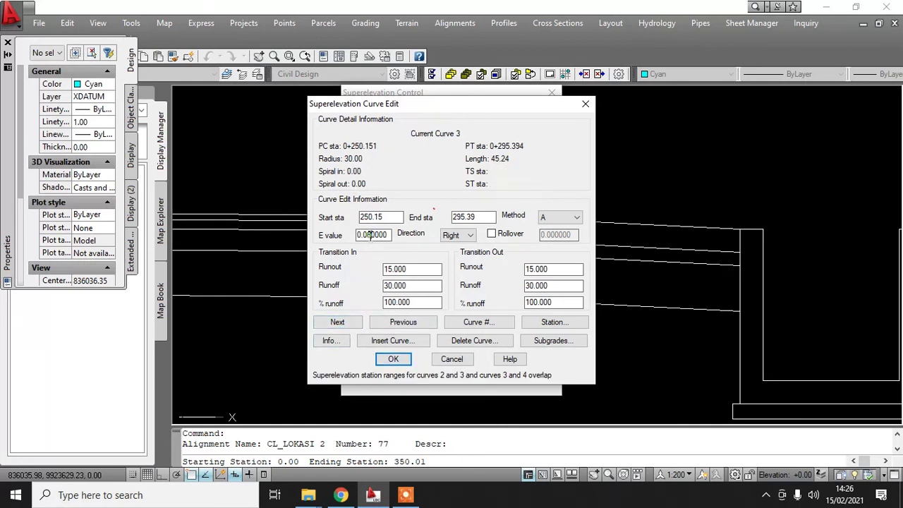
left_click(336, 323)
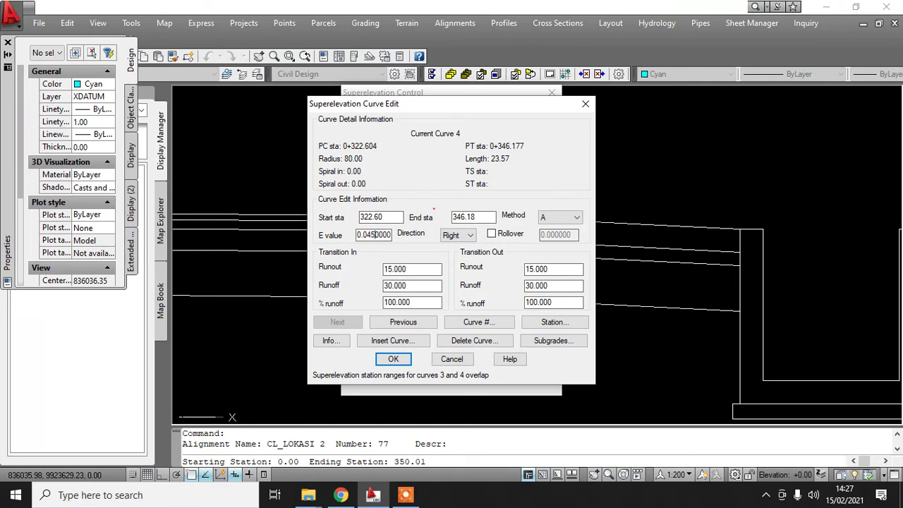
left_click(404, 360)
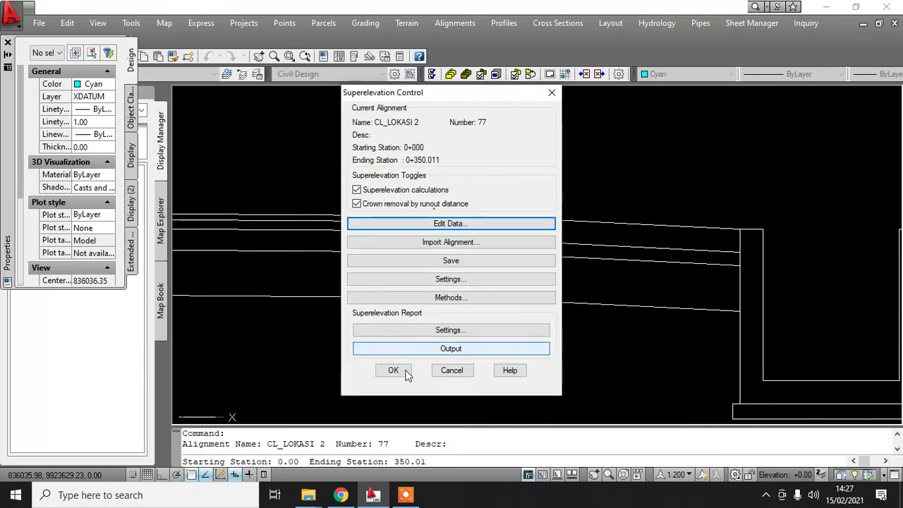
Save the superelevation information and process the CL_LOKASI 2 sections from station 0.00 to 350.01.
left_click(396, 370)
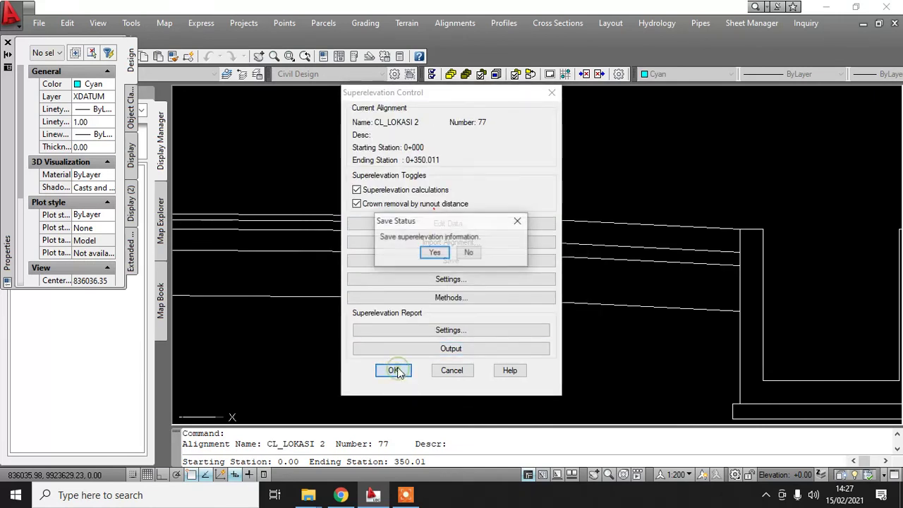
left_click(434, 253)
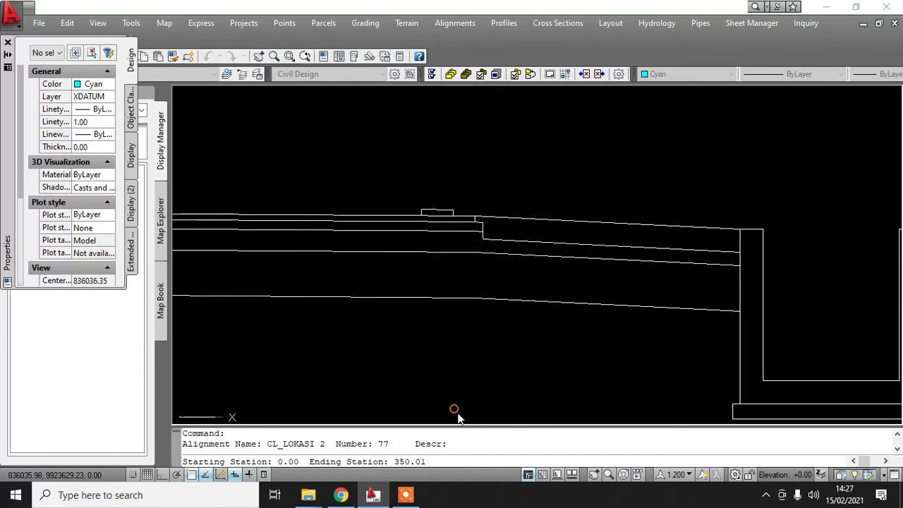
left_click(469, 365)
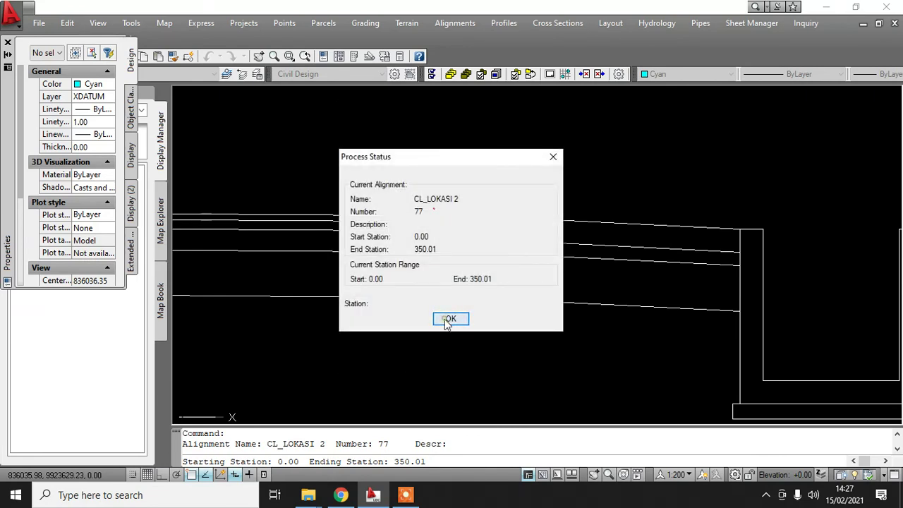
left_click(450, 318)
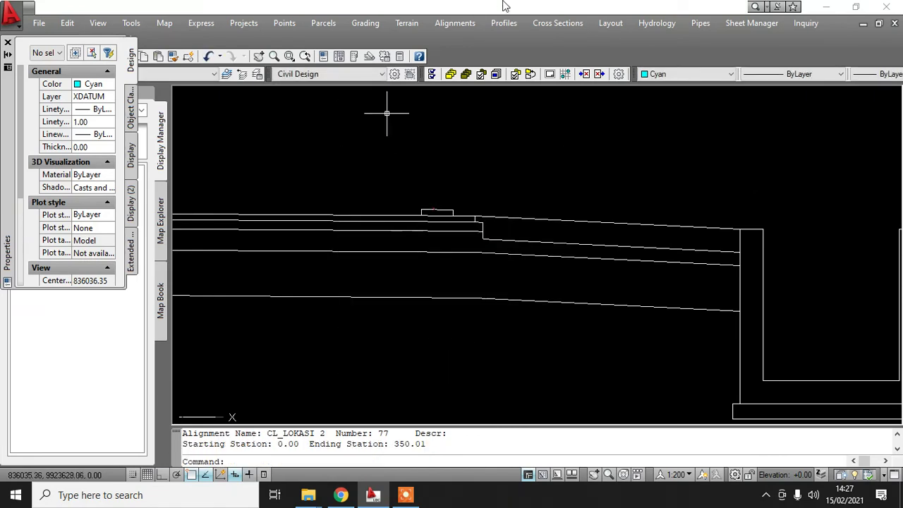
Plot all cross sections from station 0.00 to 350.01 with the sheet origin in the empty area above the existing section plots.
left_click(550, 23)
mouse_move(593, 206)
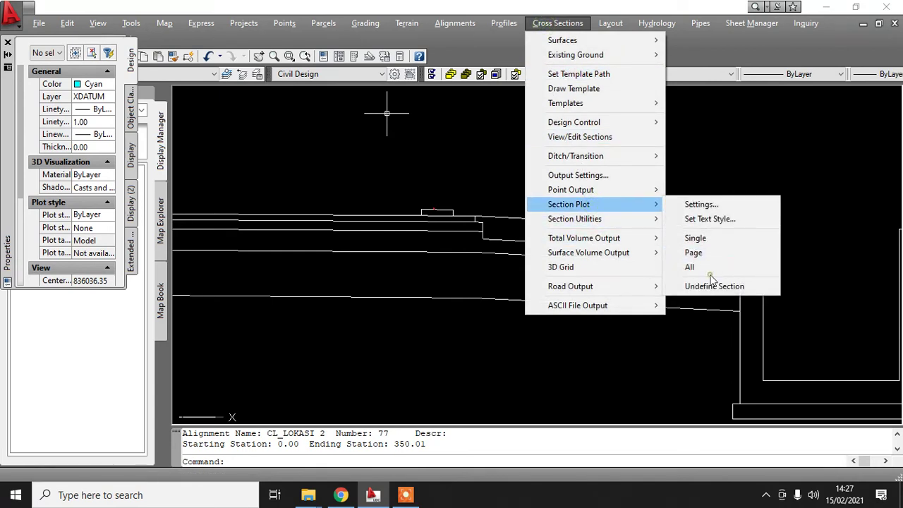
left_click(691, 268)
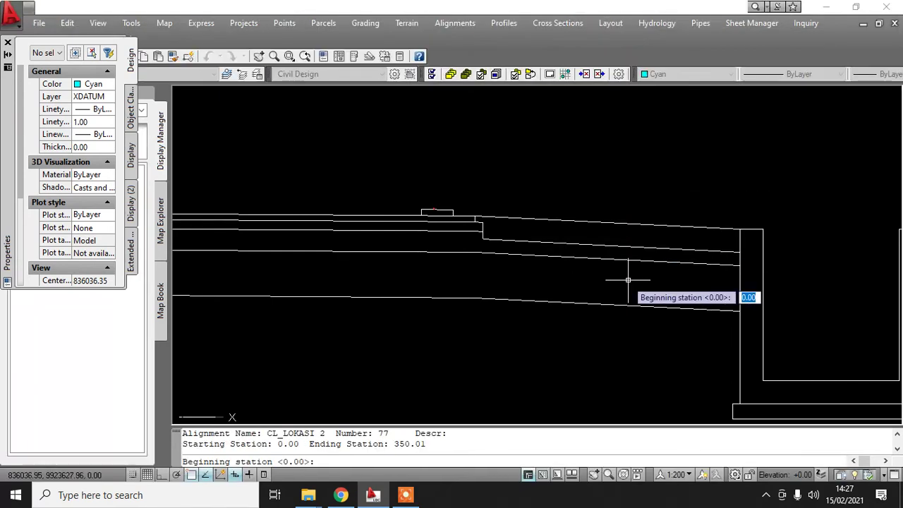
scroll(609, 308, "down", 5)
scroll(607, 306, "down", 10)
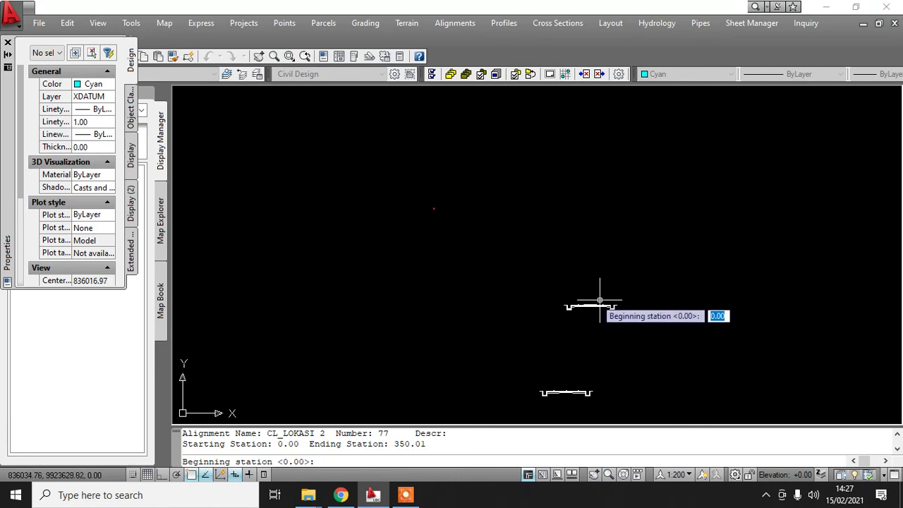
scroll(654, 193, "up", 2)
middle_click_drag(666, 174, 477, 180)
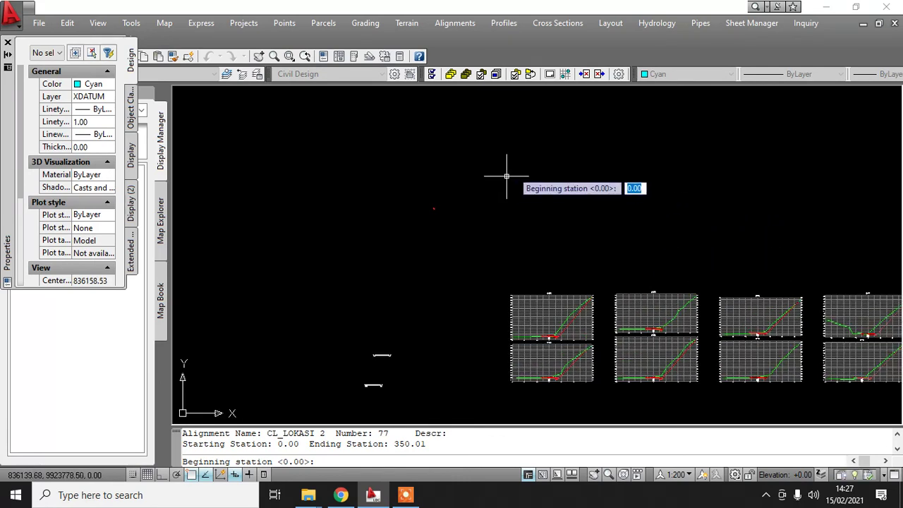
key("Return")
key("Return")
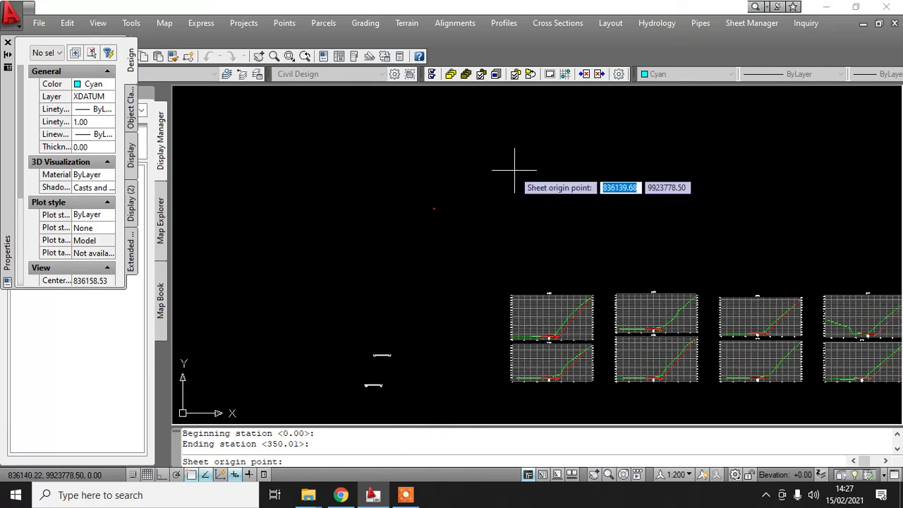
left_click(518, 165)
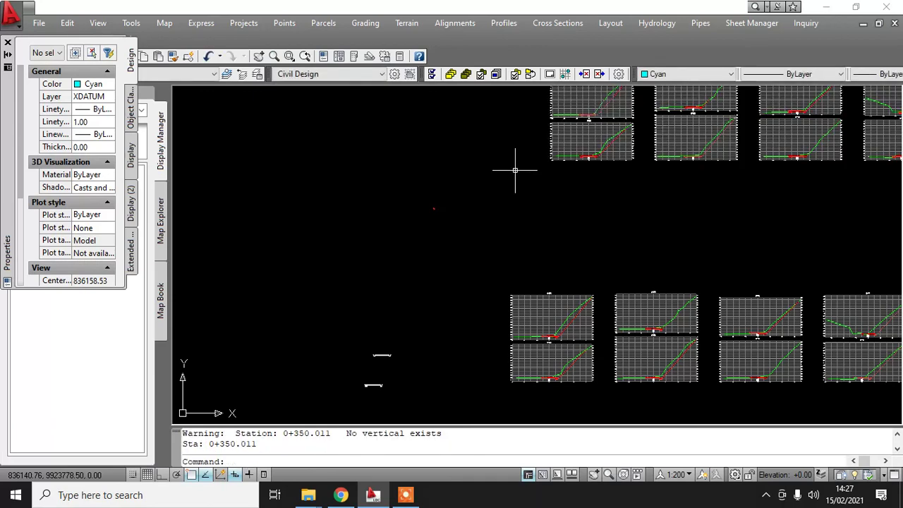
Compare the road cross slopes in the first newly plotted sections, including 0+000, with the earlier section plots below them.
scroll(544, 148, "up", 6)
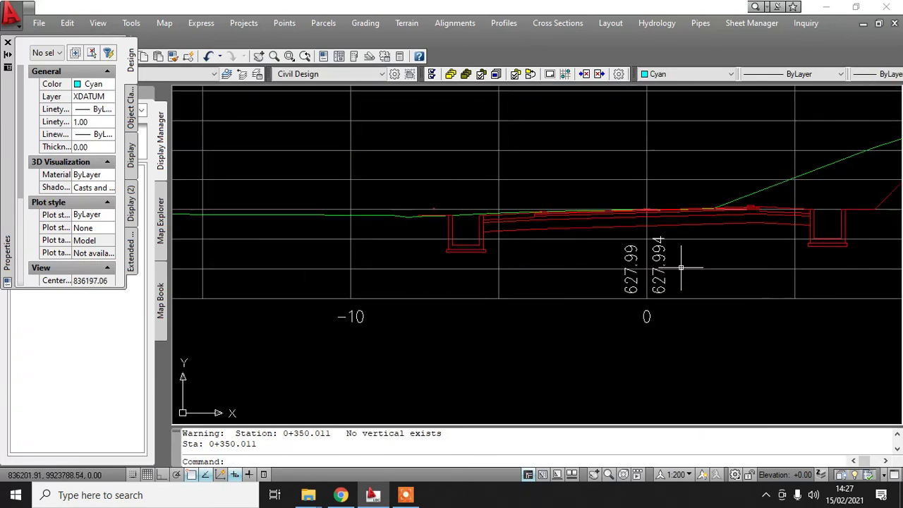
scroll(673, 215, "up", 1)
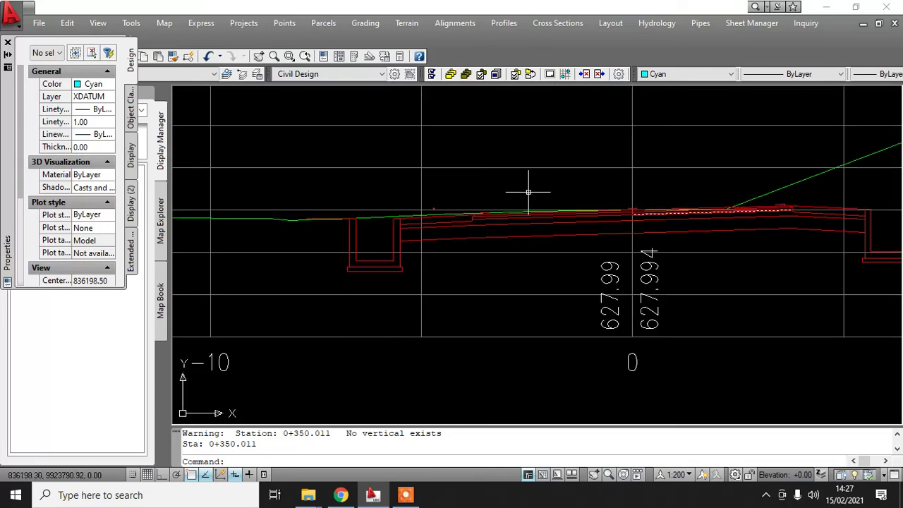
scroll(392, 280, "down", 5)
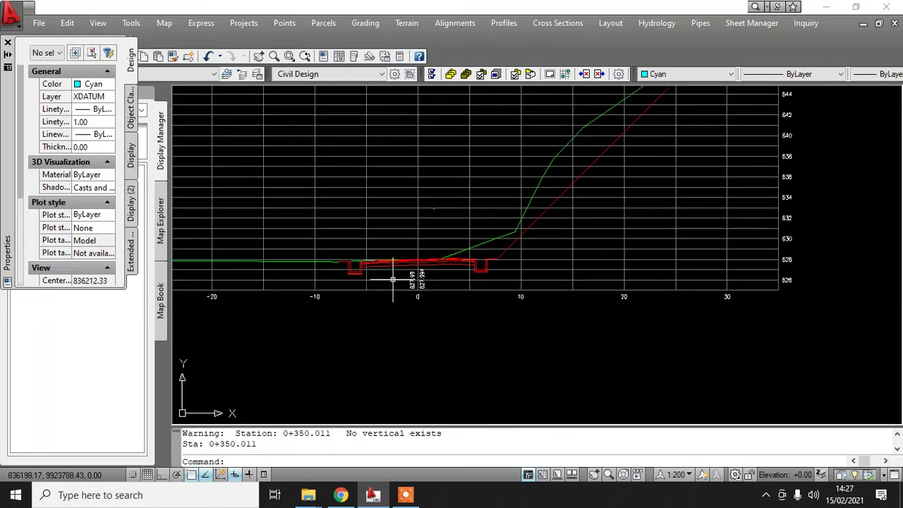
scroll(406, 247, "down", 2)
scroll(413, 201, "up", 5)
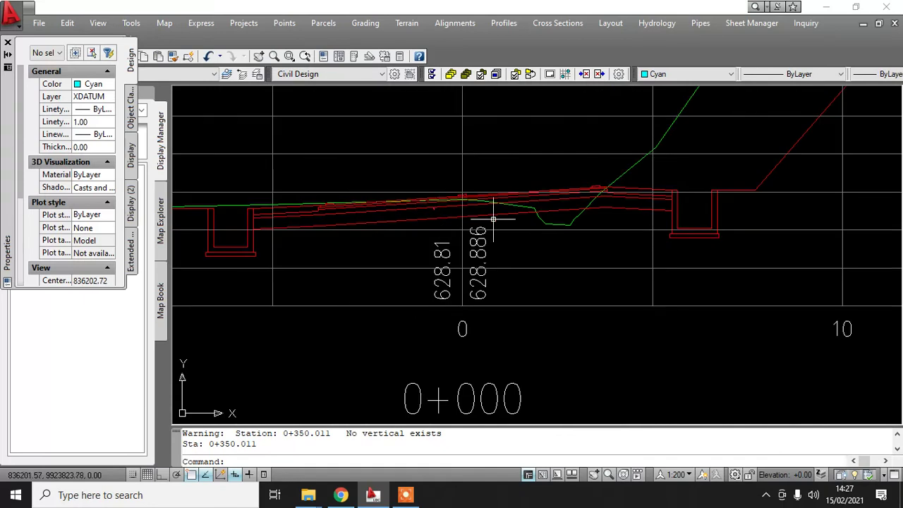
scroll(417, 173, "down", 6)
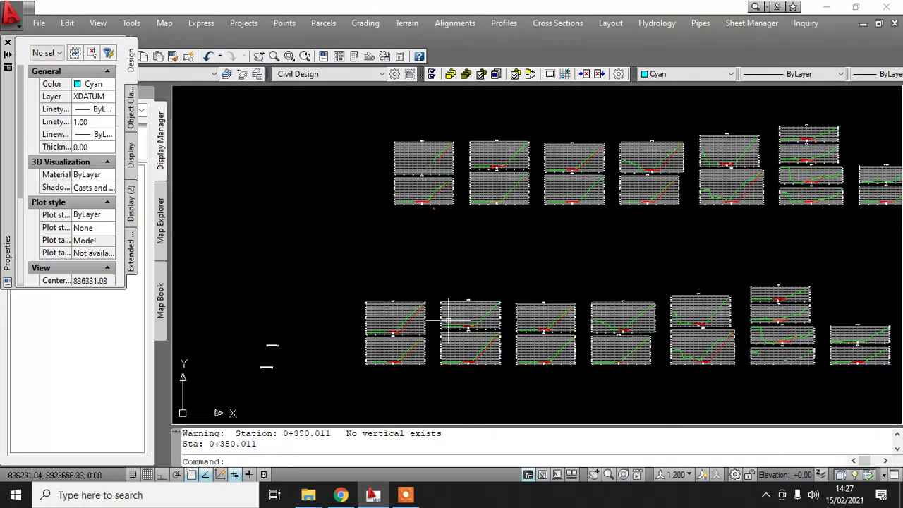
scroll(384, 372, "up", 3)
right_click(397, 350)
left_click(401, 370)
scroll(406, 352, "up", 4)
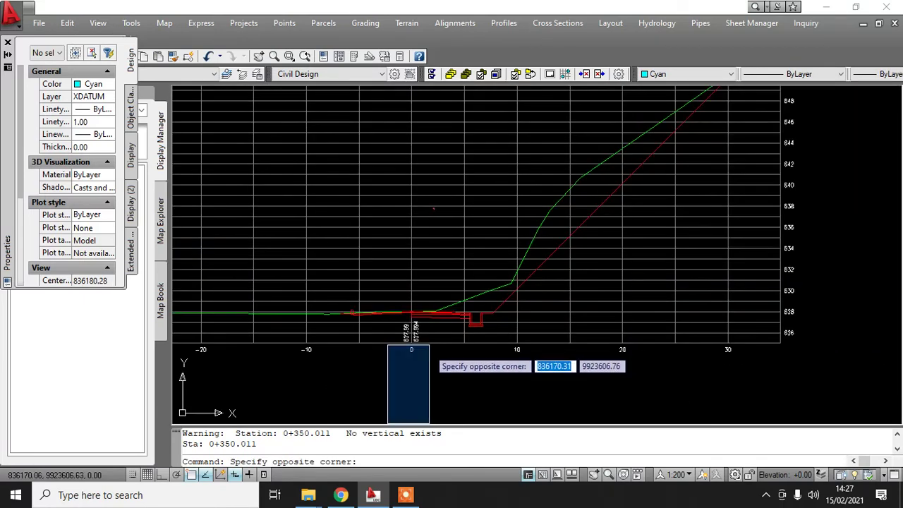
left_click(426, 349)
scroll(424, 352, "up", 3)
scroll(413, 381, "down", 7)
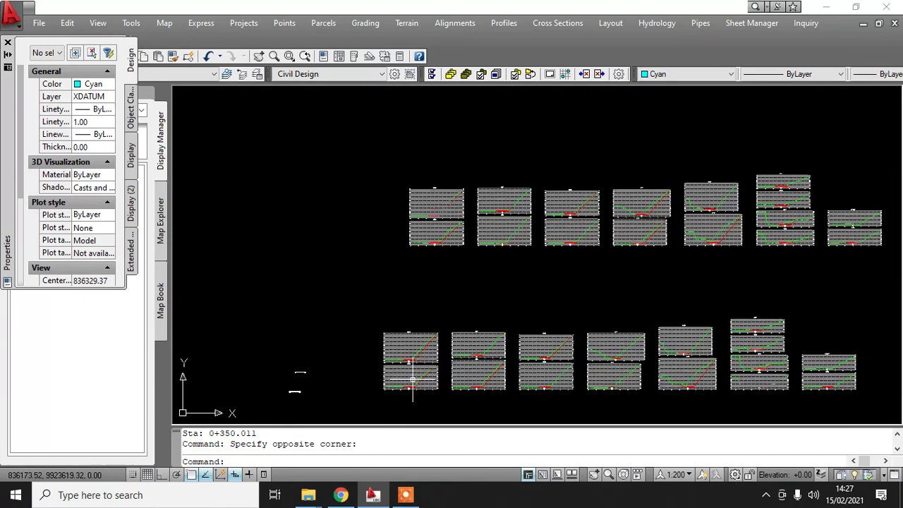
Examine the superelevated roadway in further new sections, including the one at 0+150, and review both rows of section plots.
scroll(433, 268, "up", 8)
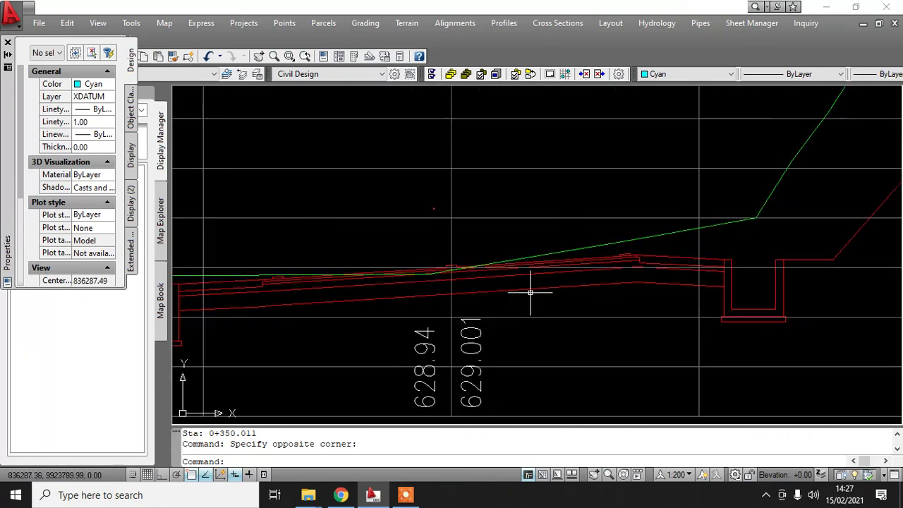
scroll(332, 297, "down", 8)
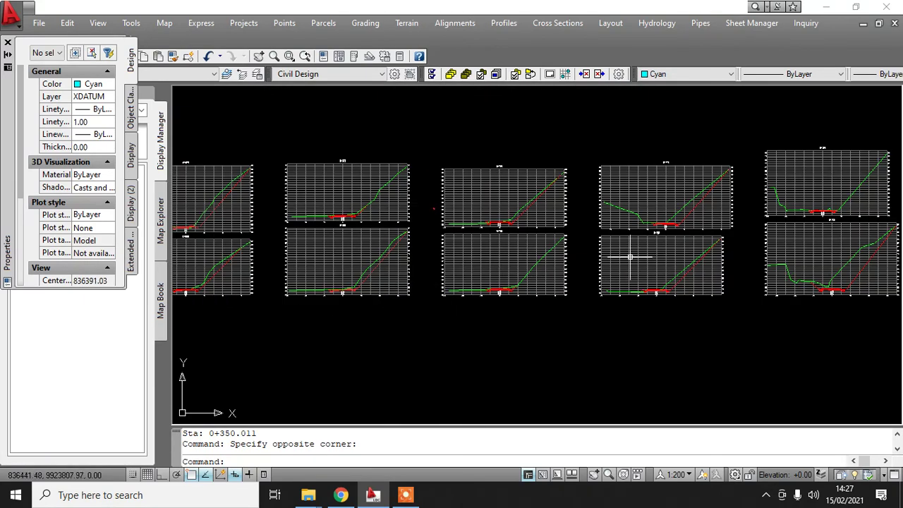
scroll(630, 257, "up", 8)
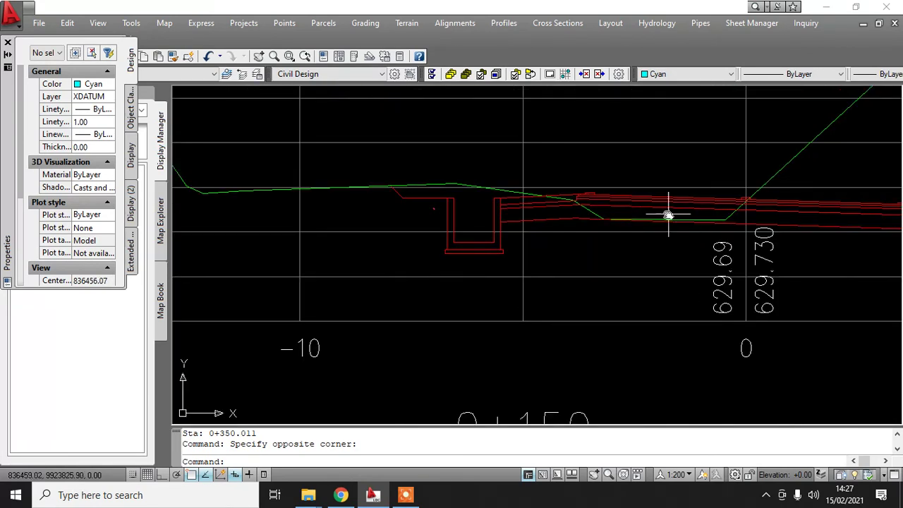
middle_click_drag(668, 215, 274, 211)
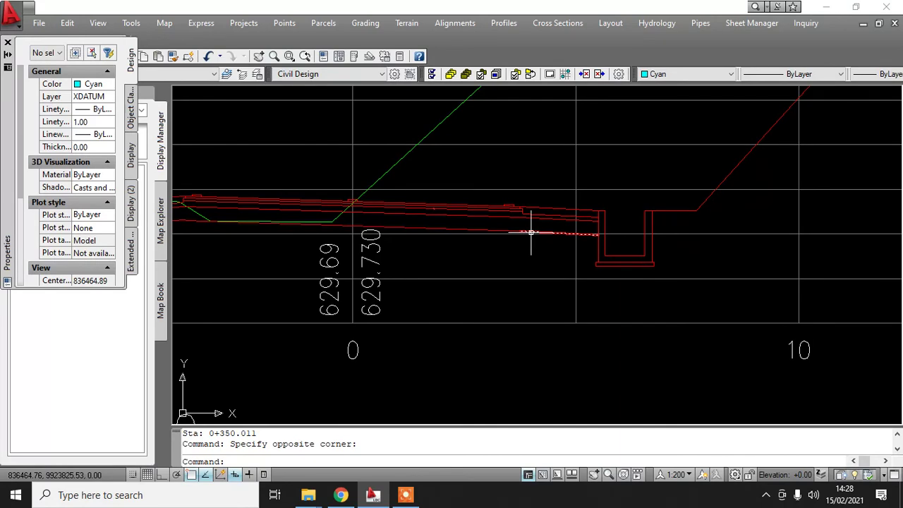
scroll(530, 233, "down", 6)
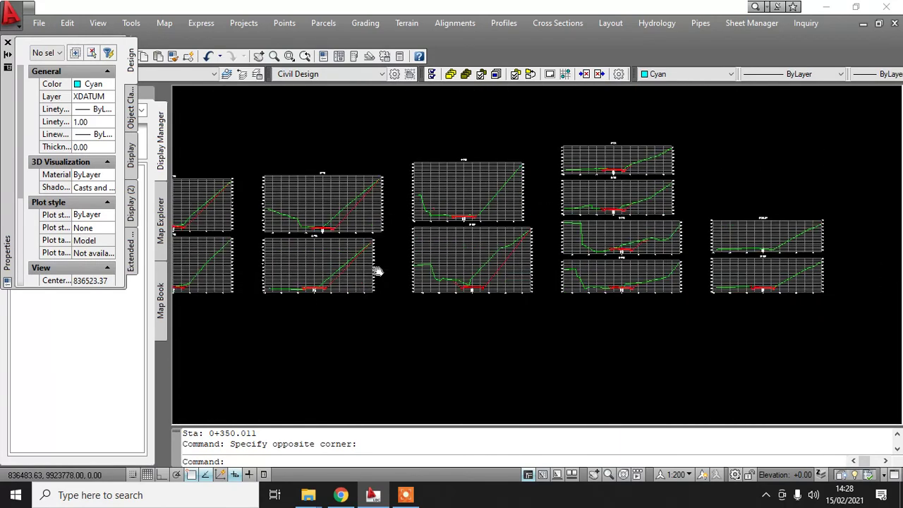
scroll(378, 272, "down", 5)
middle_click_drag(433, 308, 413, 334)
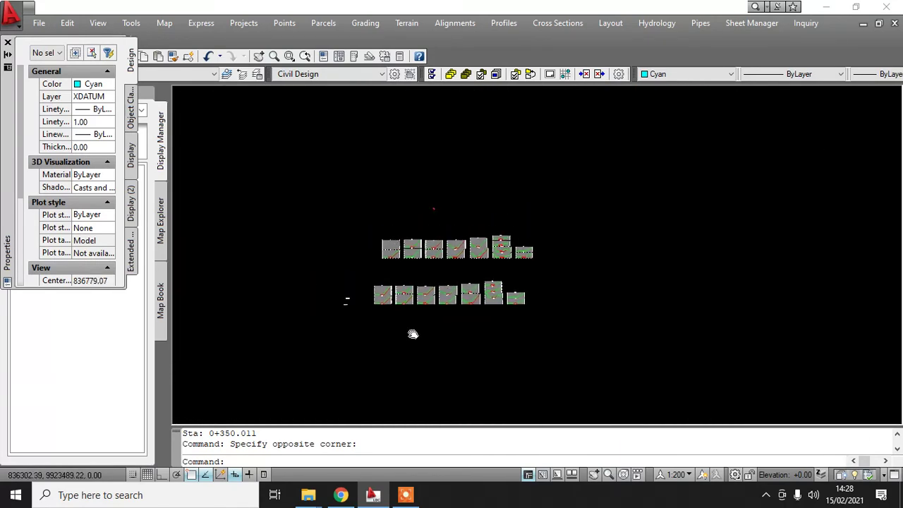